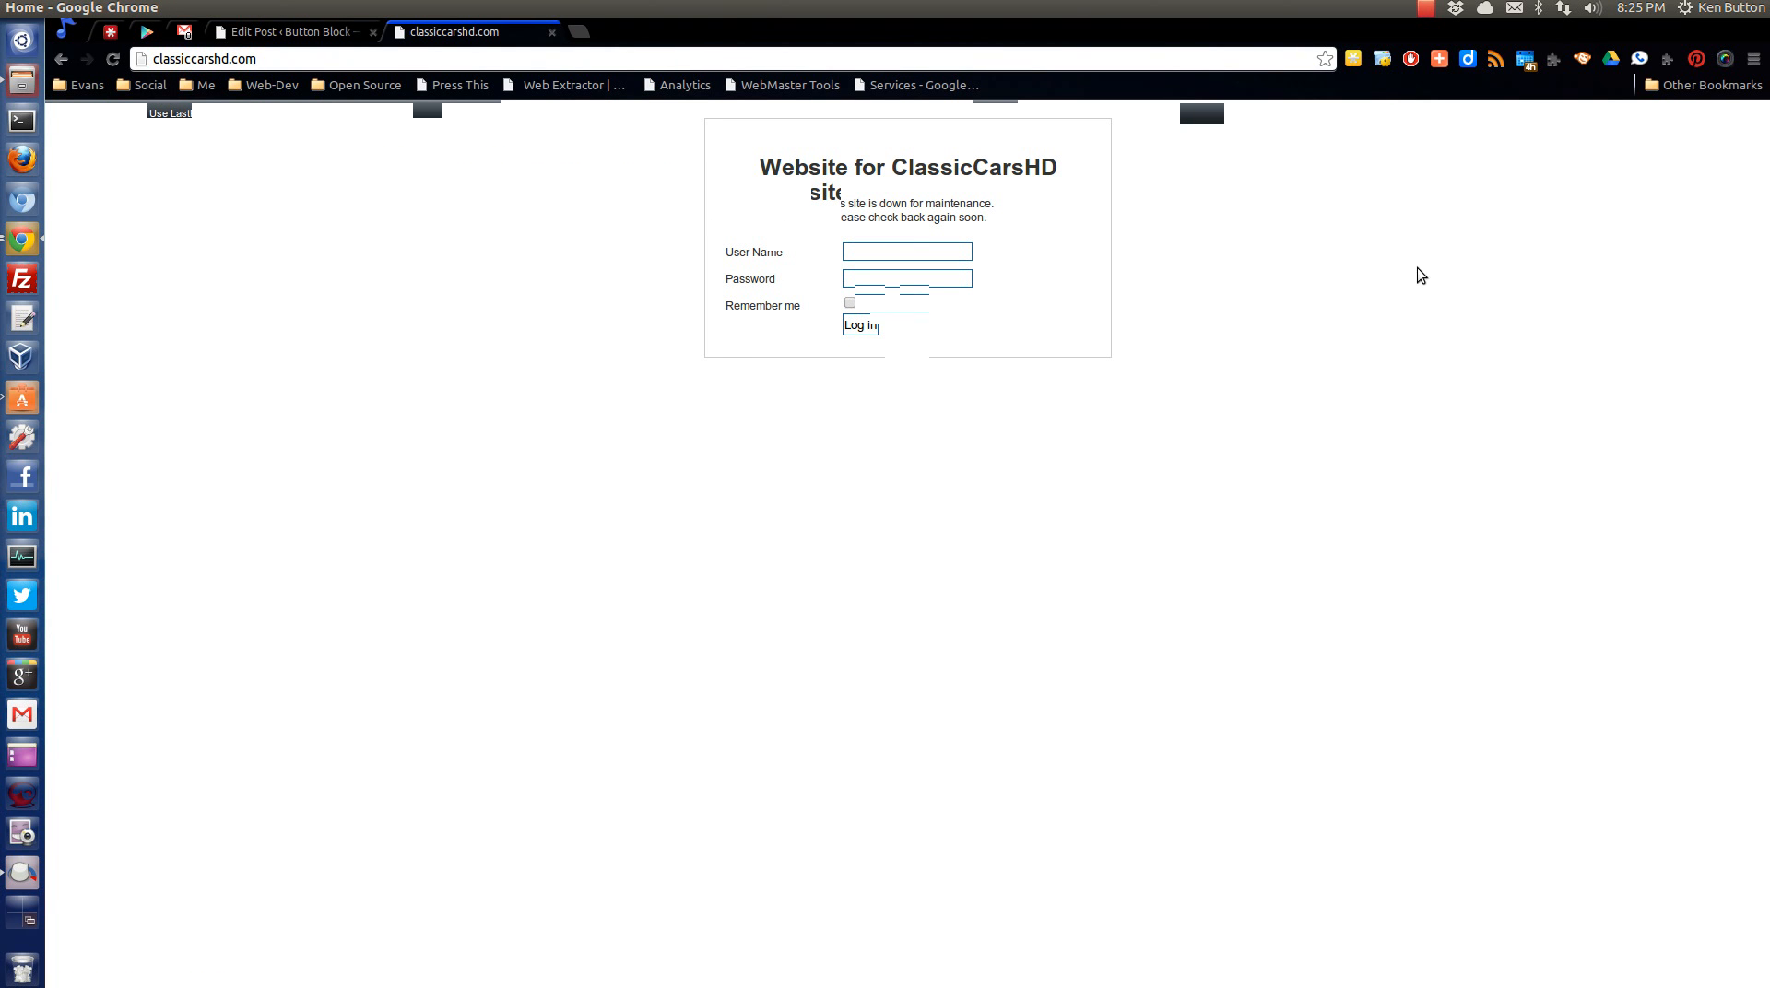
Log in to the ClassicCarsHD site's front end by auto-filling the saved user name and password.
left_click(1640, 112)
left_click(863, 349)
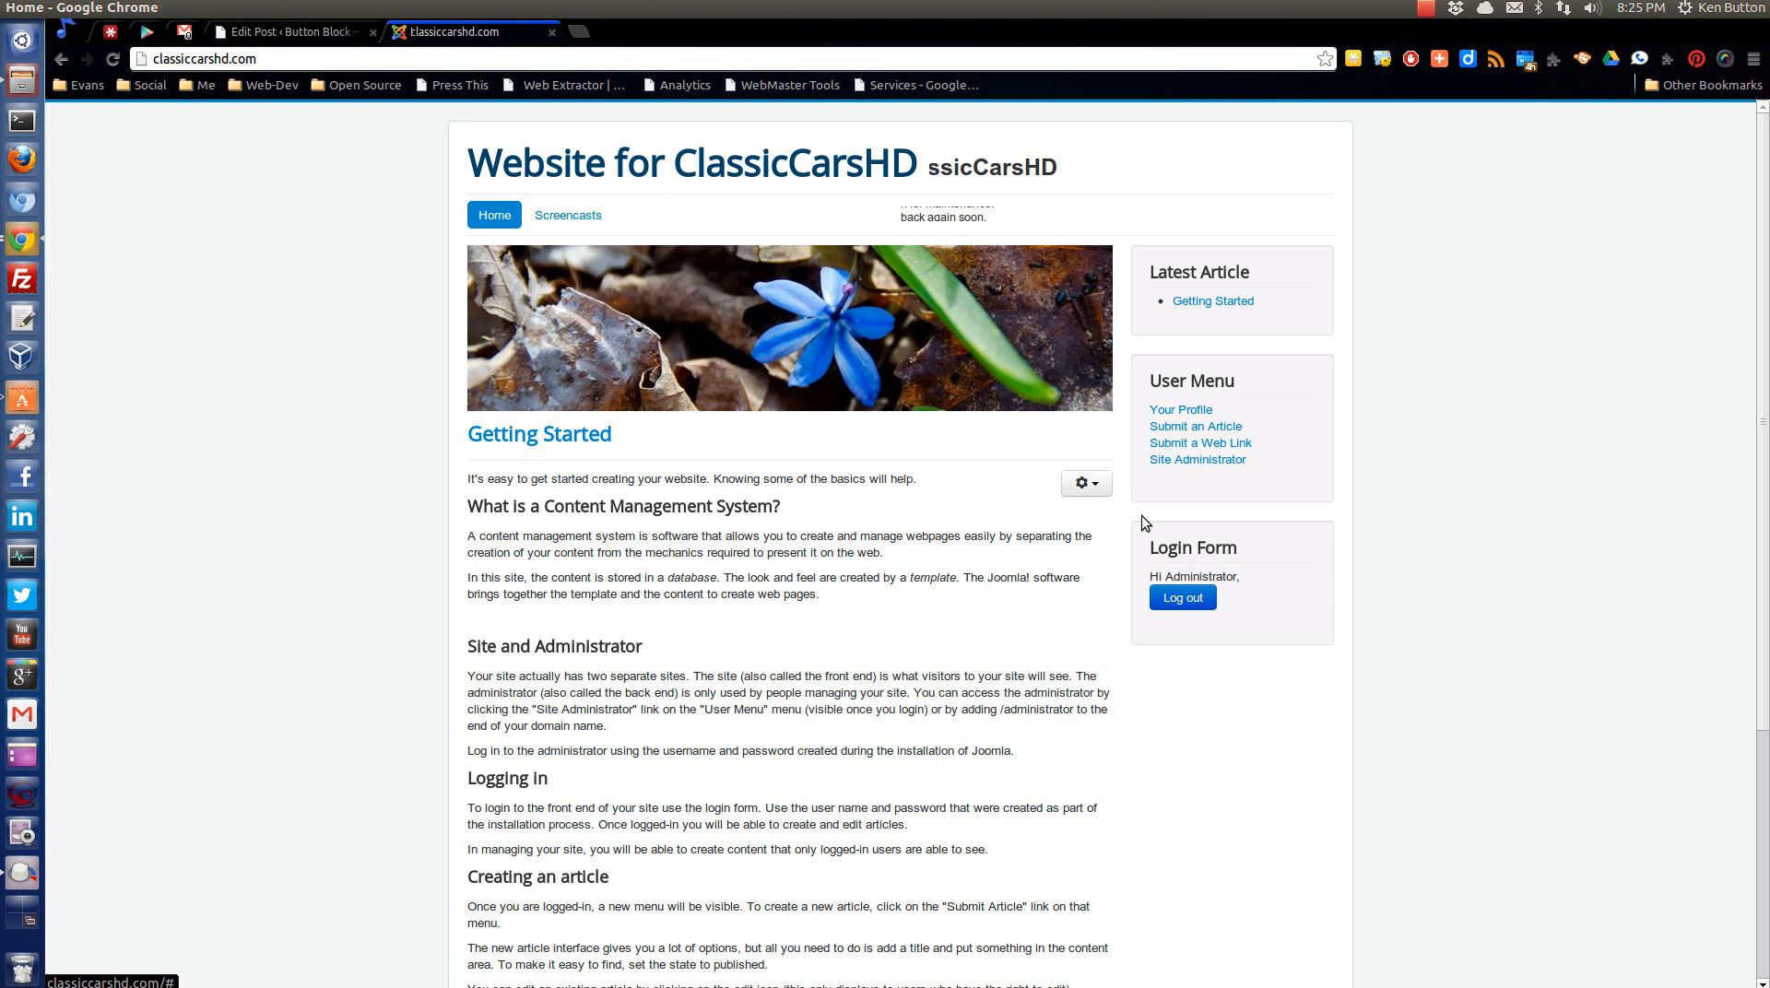
Open the Site Administrator login page and log in to the back end with the saved user name and password.
left_click(1198, 460)
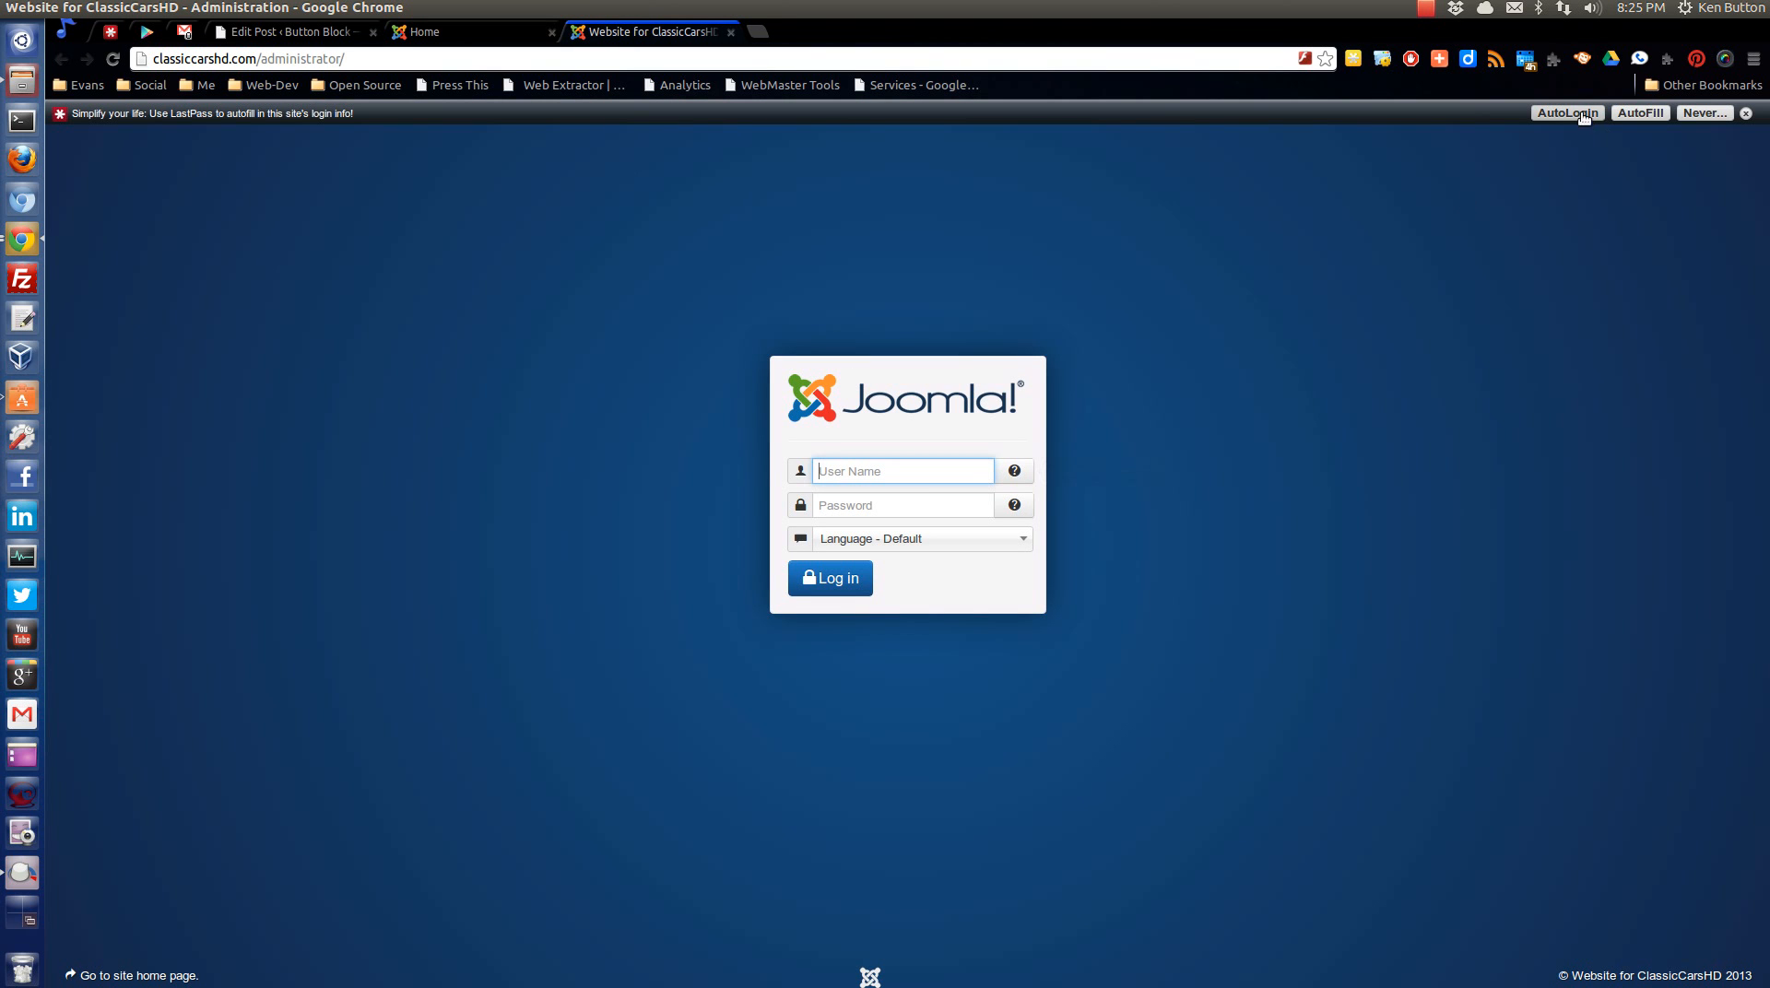
left_click_drag(257, 57, 565, 64)
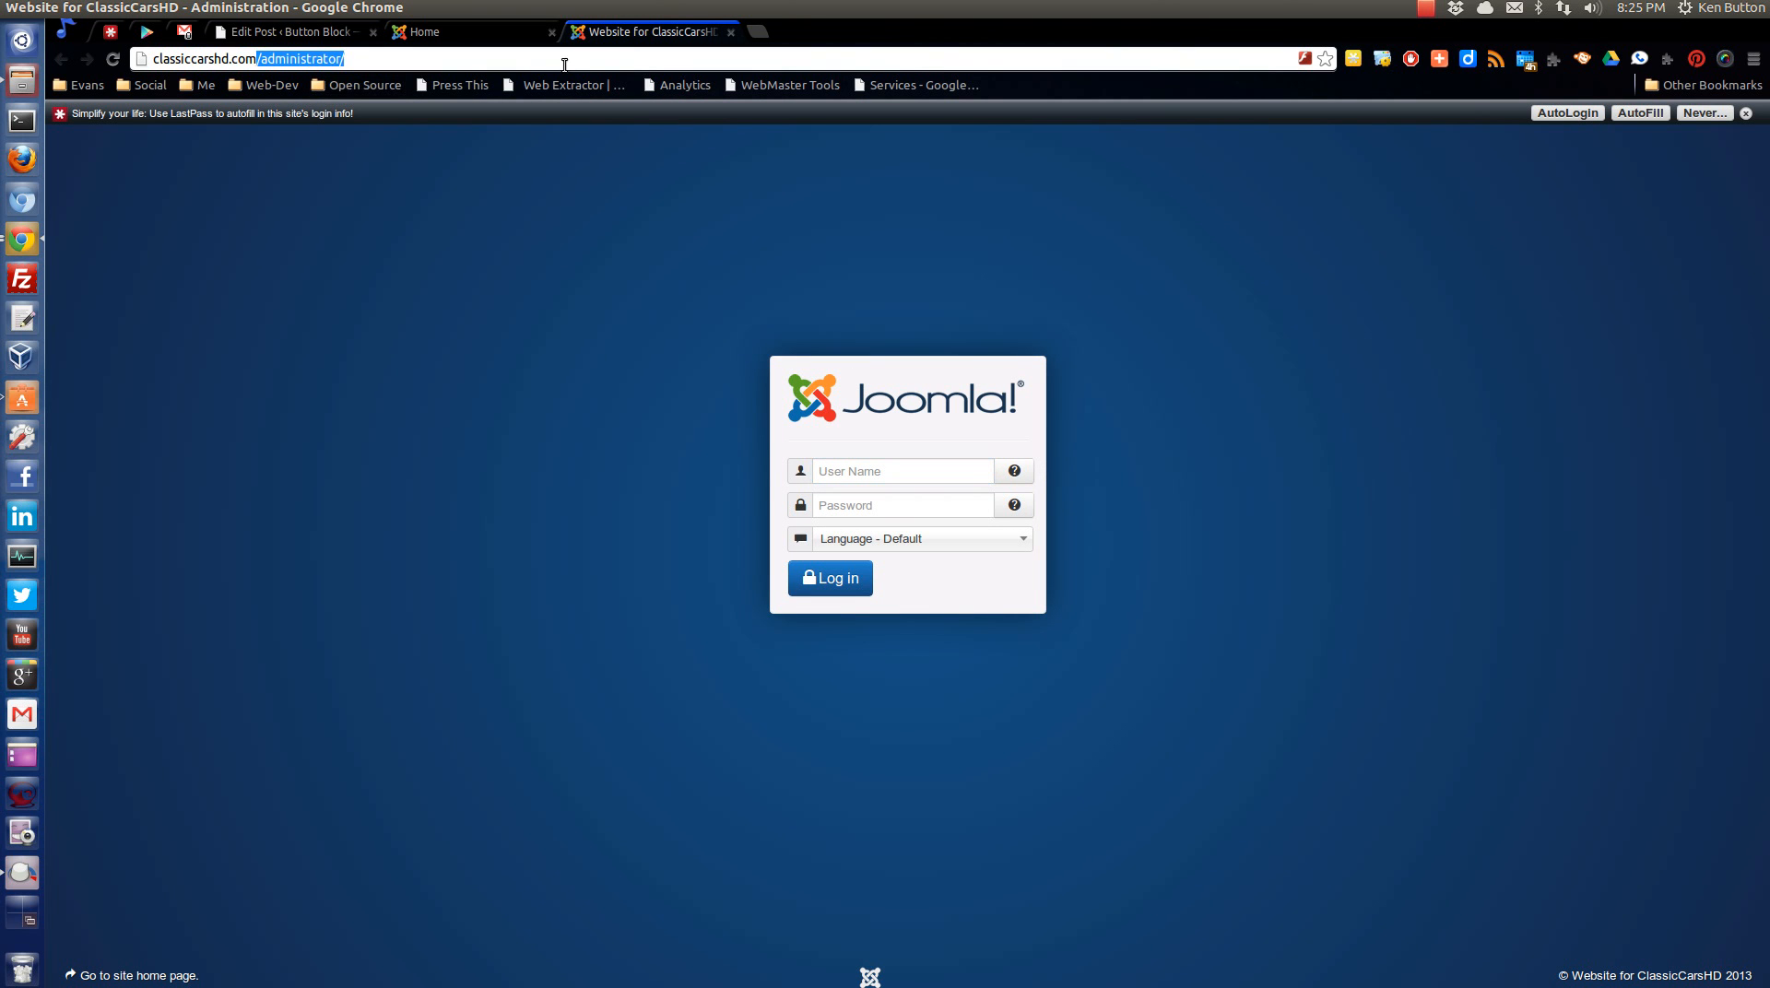
left_click(1541, 203)
left_click(347, 60)
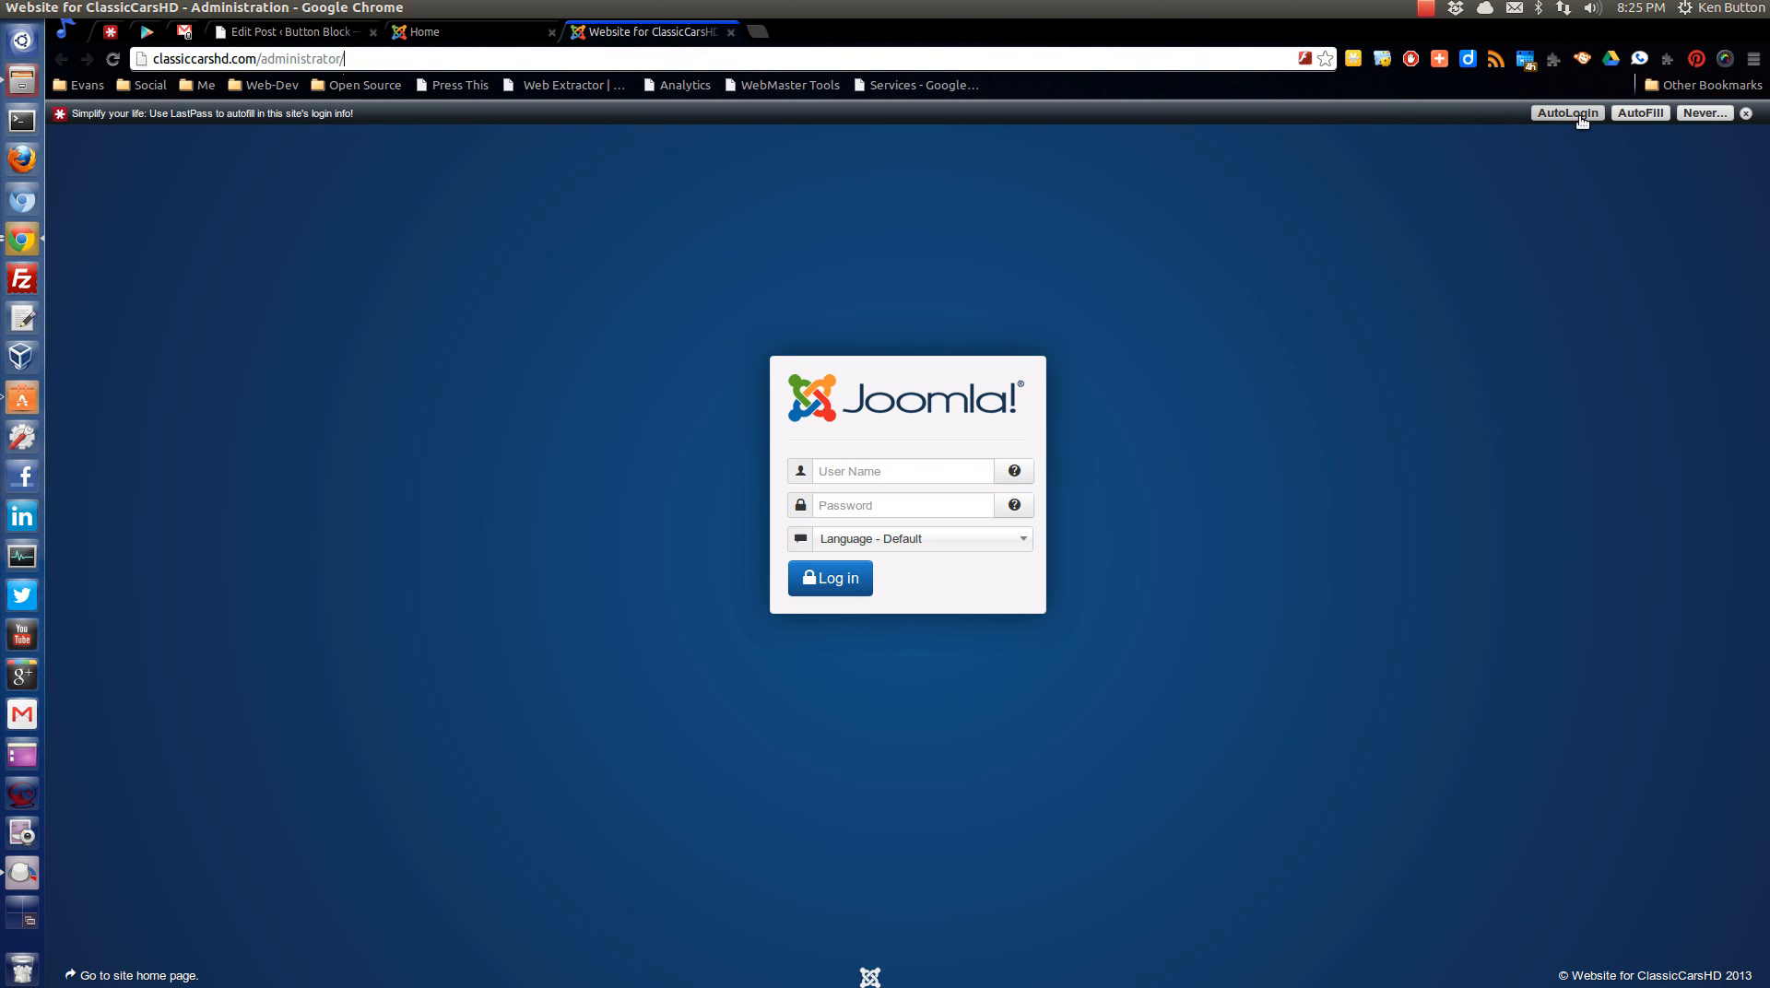
left_click(1564, 114)
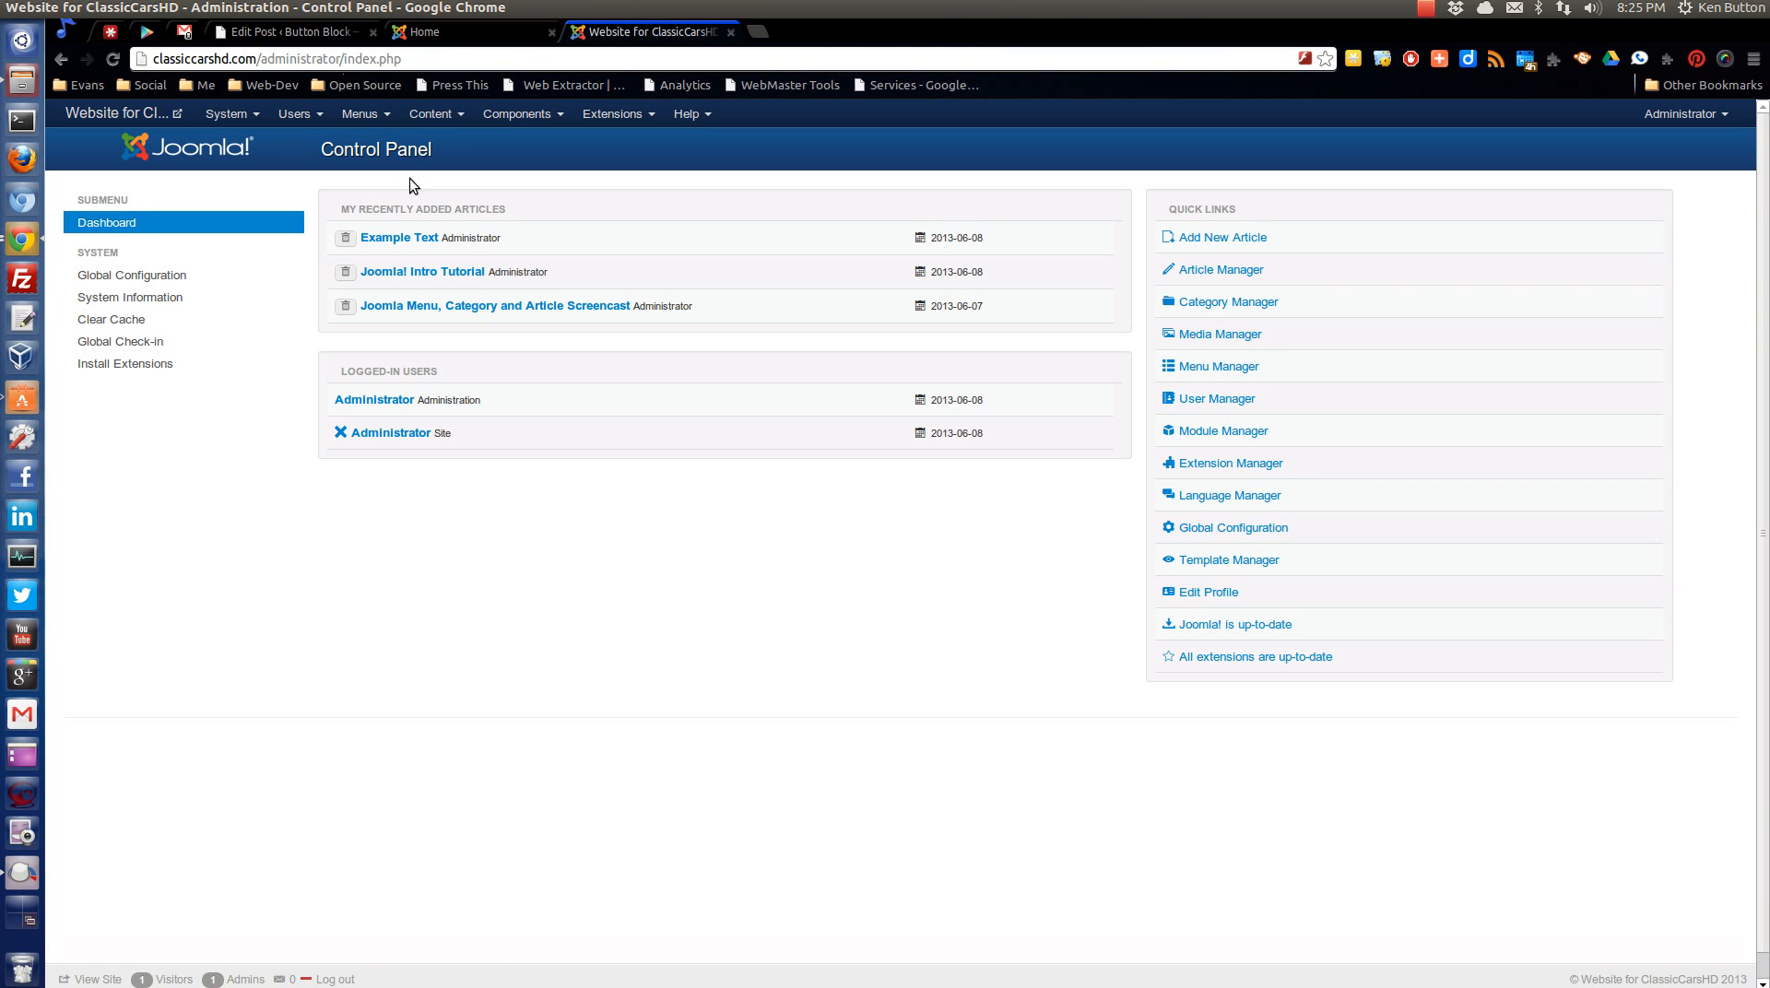
Open the Category Manager for articles.
left_click(435, 118)
mouse_move(448, 171)
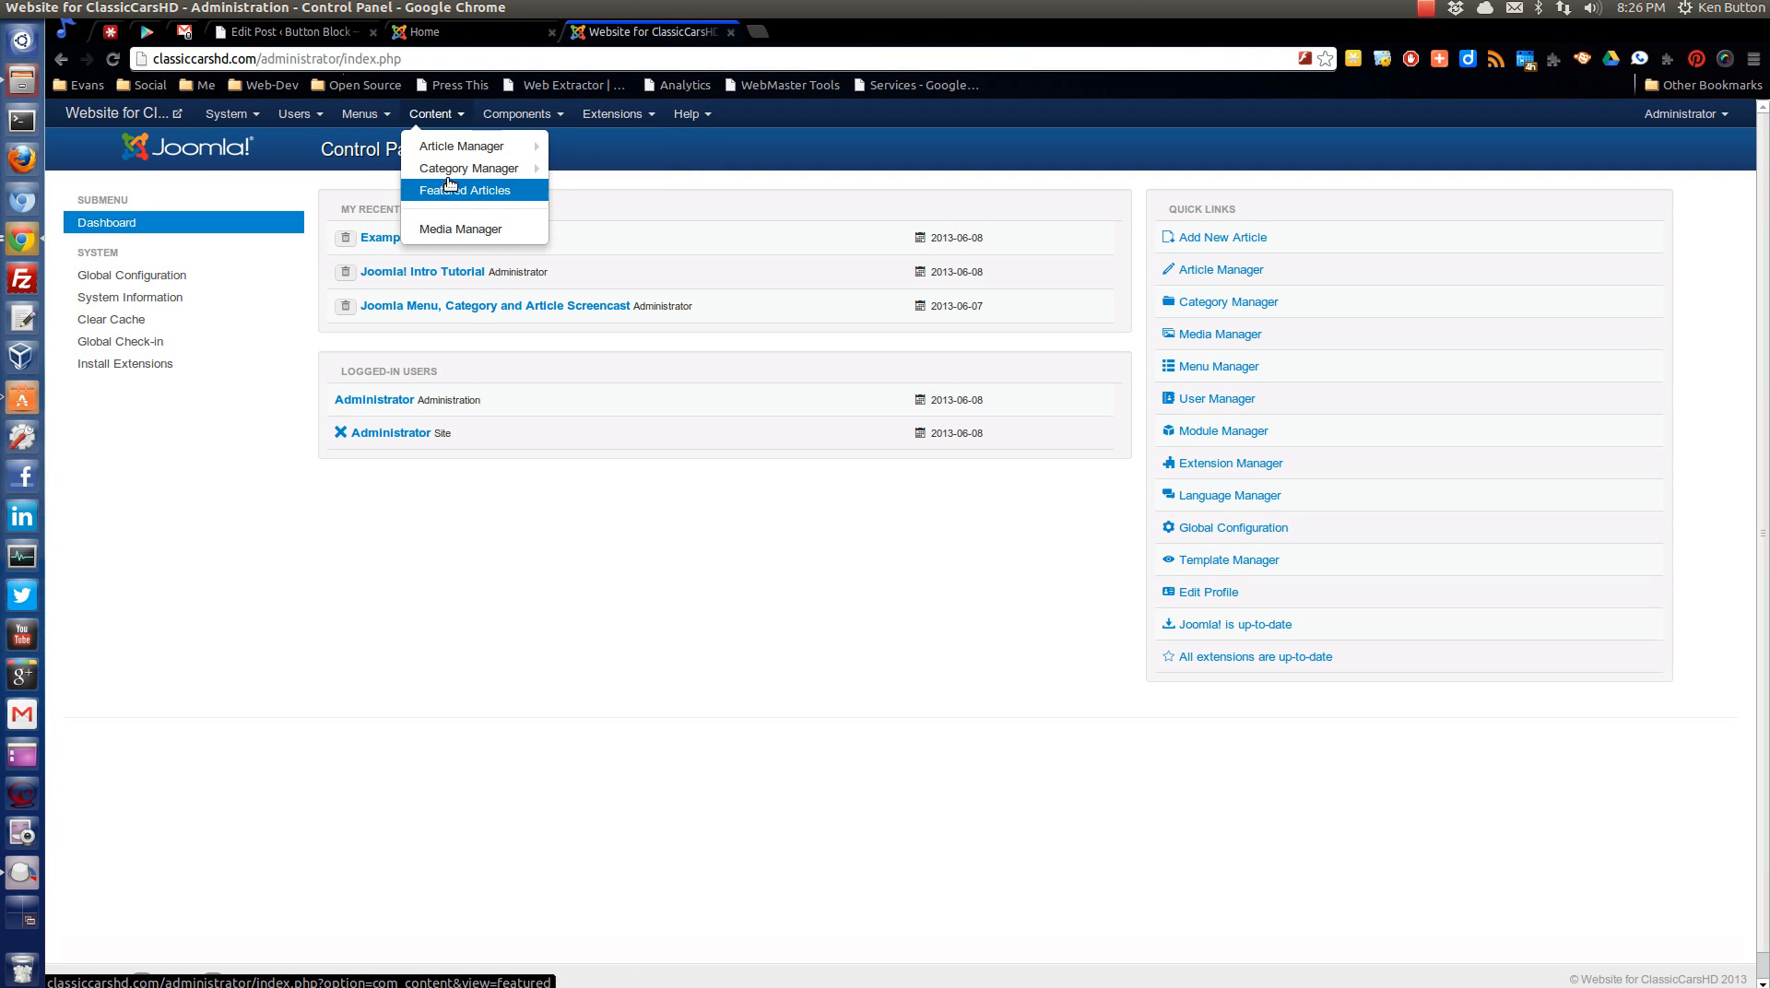
left_click(810, 596)
left_click(1219, 304)
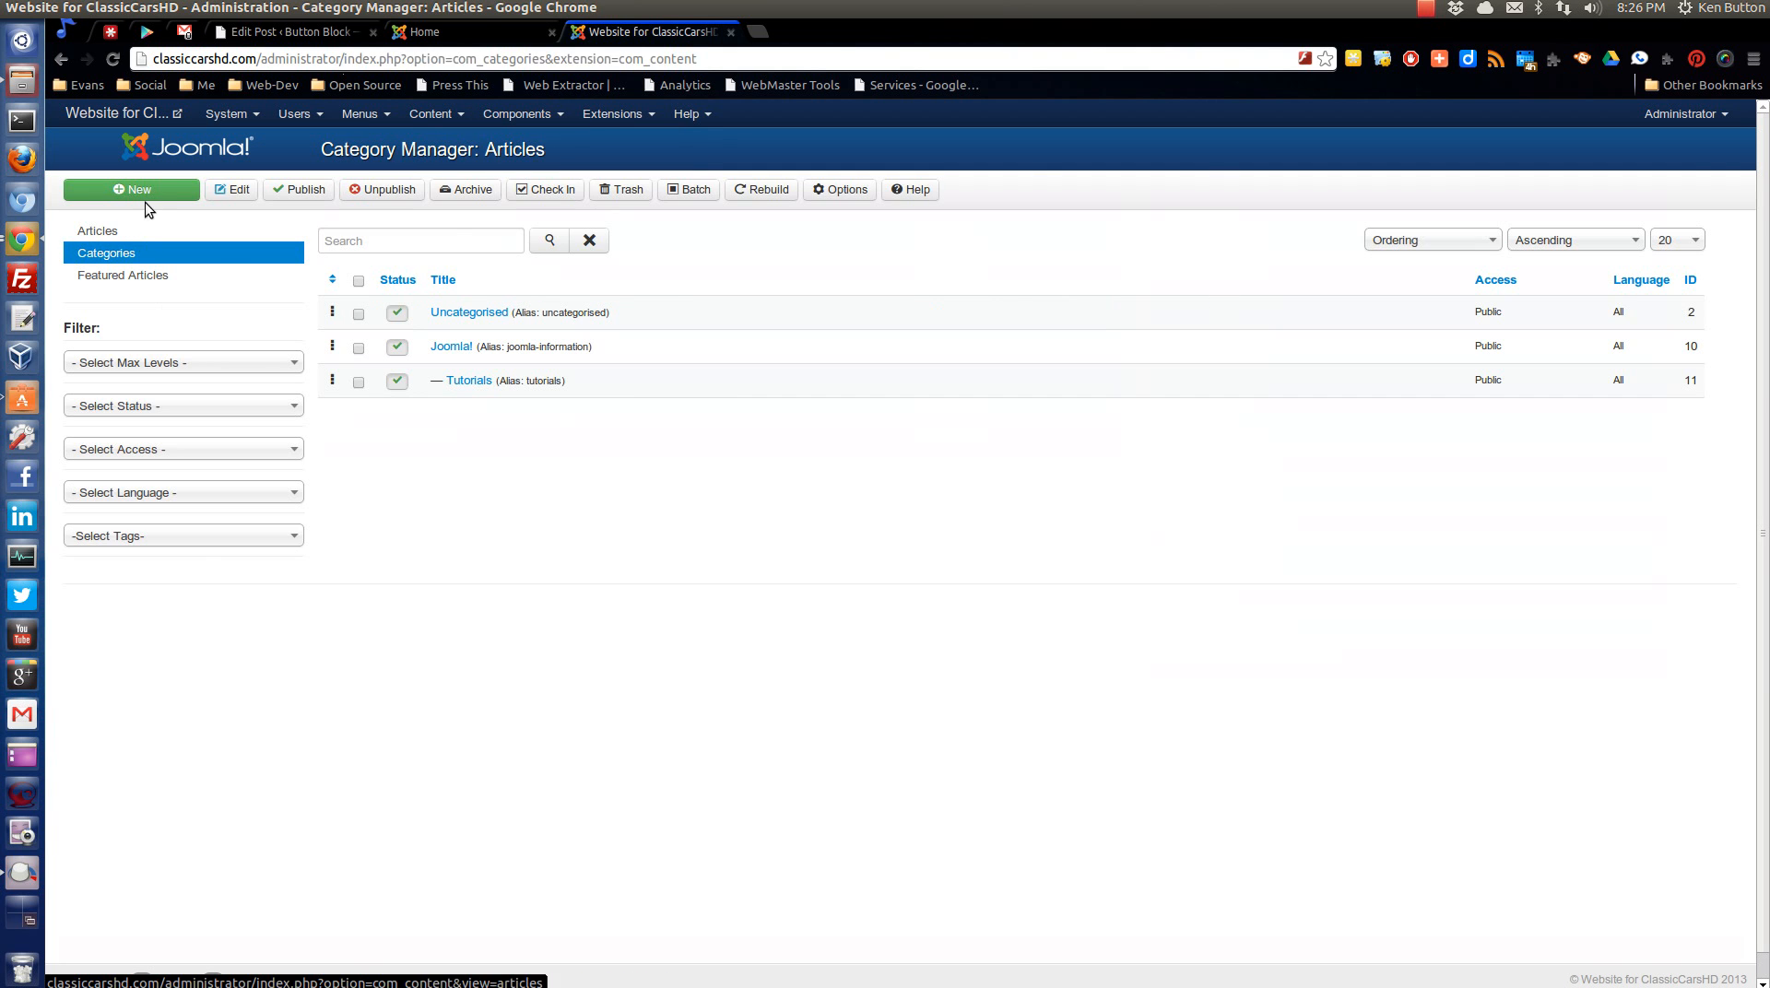
Create an article category titled "Test" with the description "test text...", then save and close it.
left_click(149, 193)
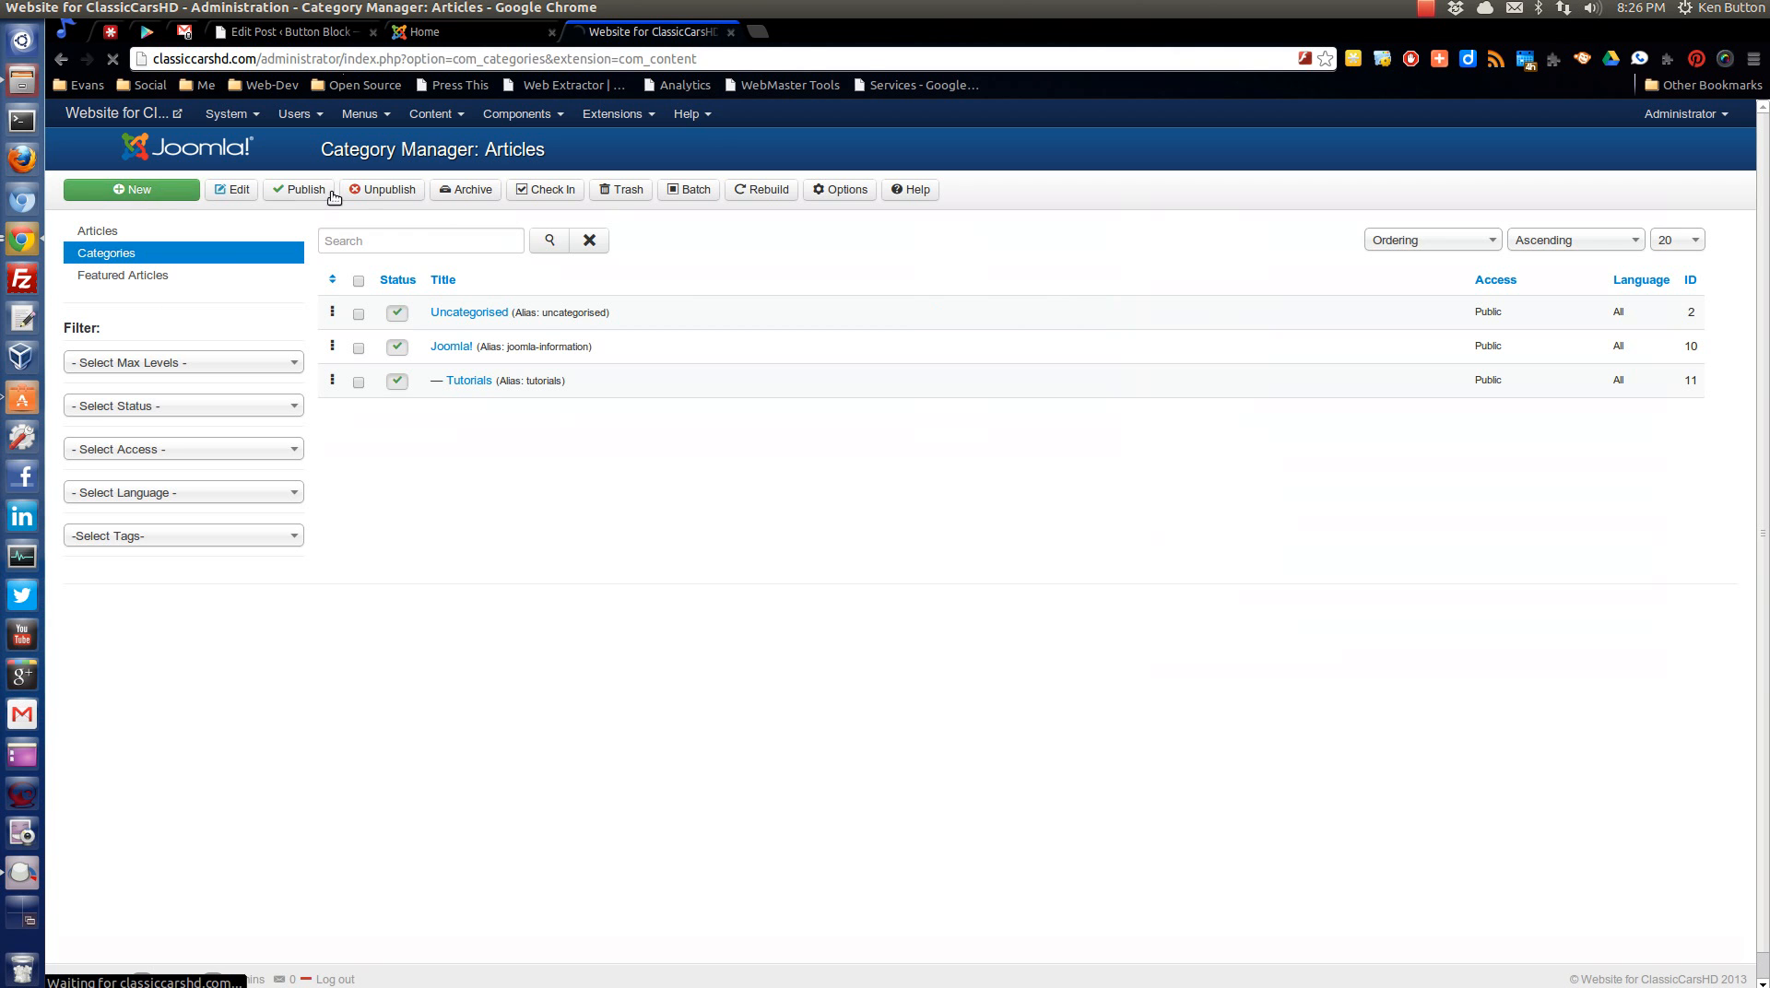
type("Test")
left_click(446, 447)
type("test text...")
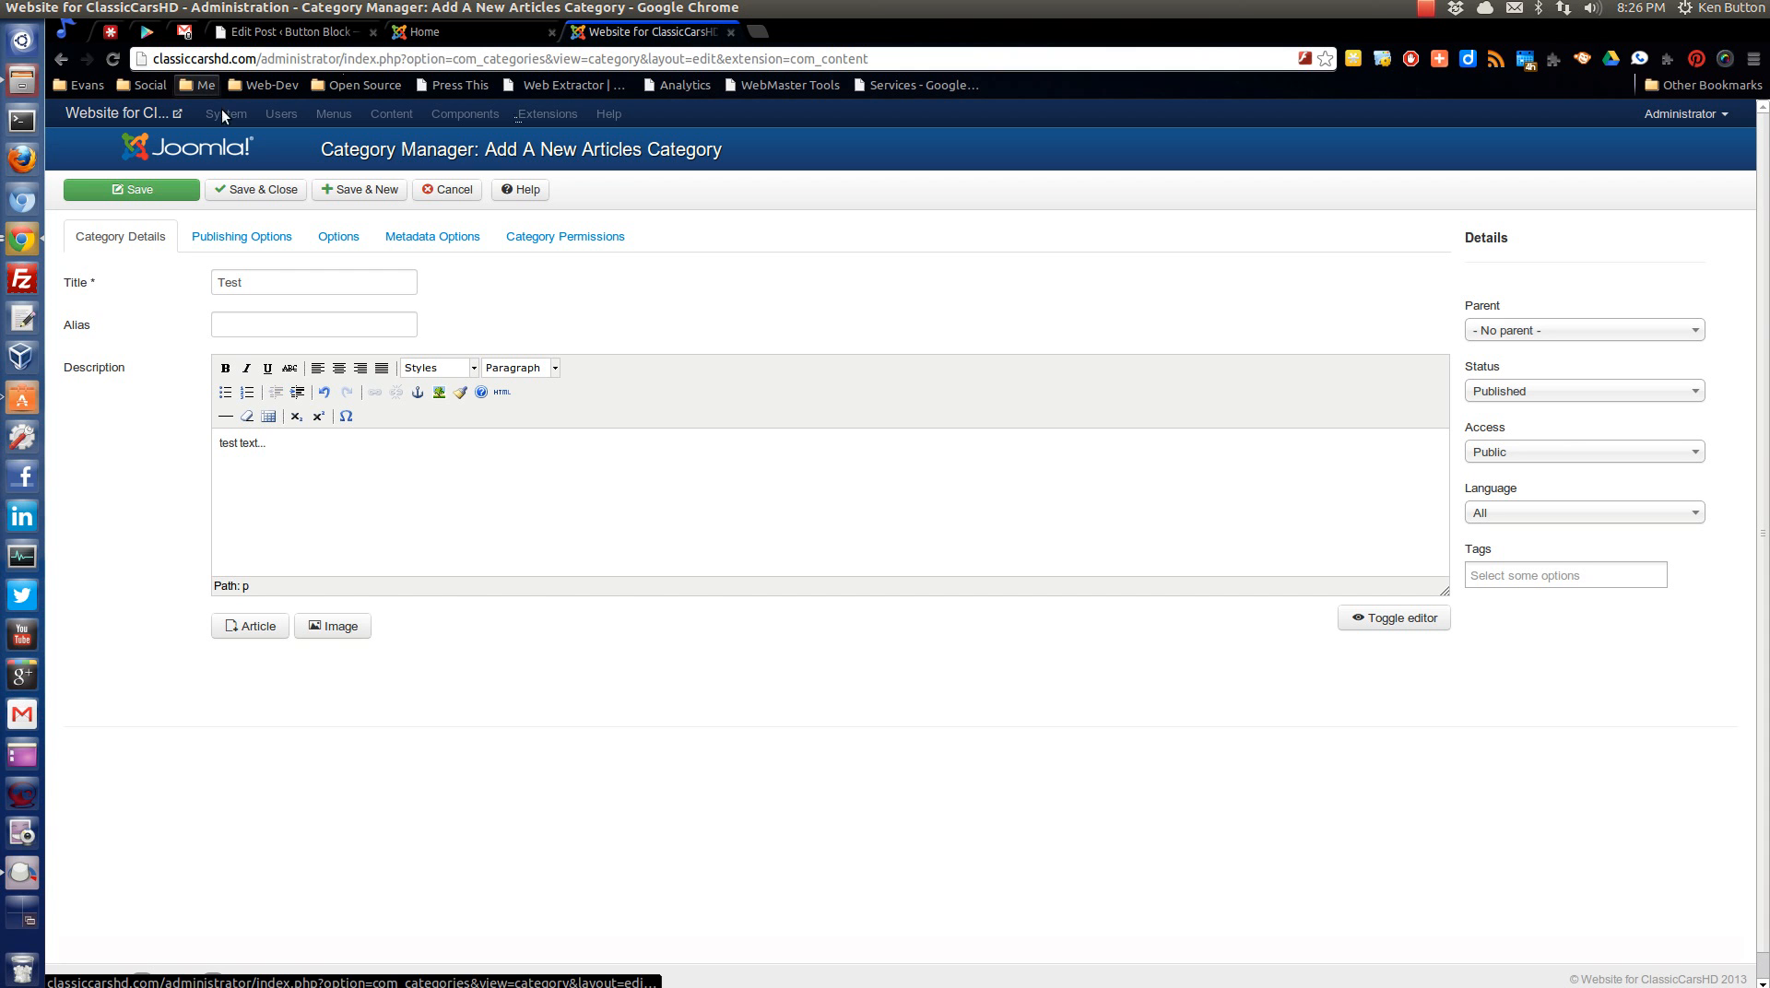
left_click(257, 191)
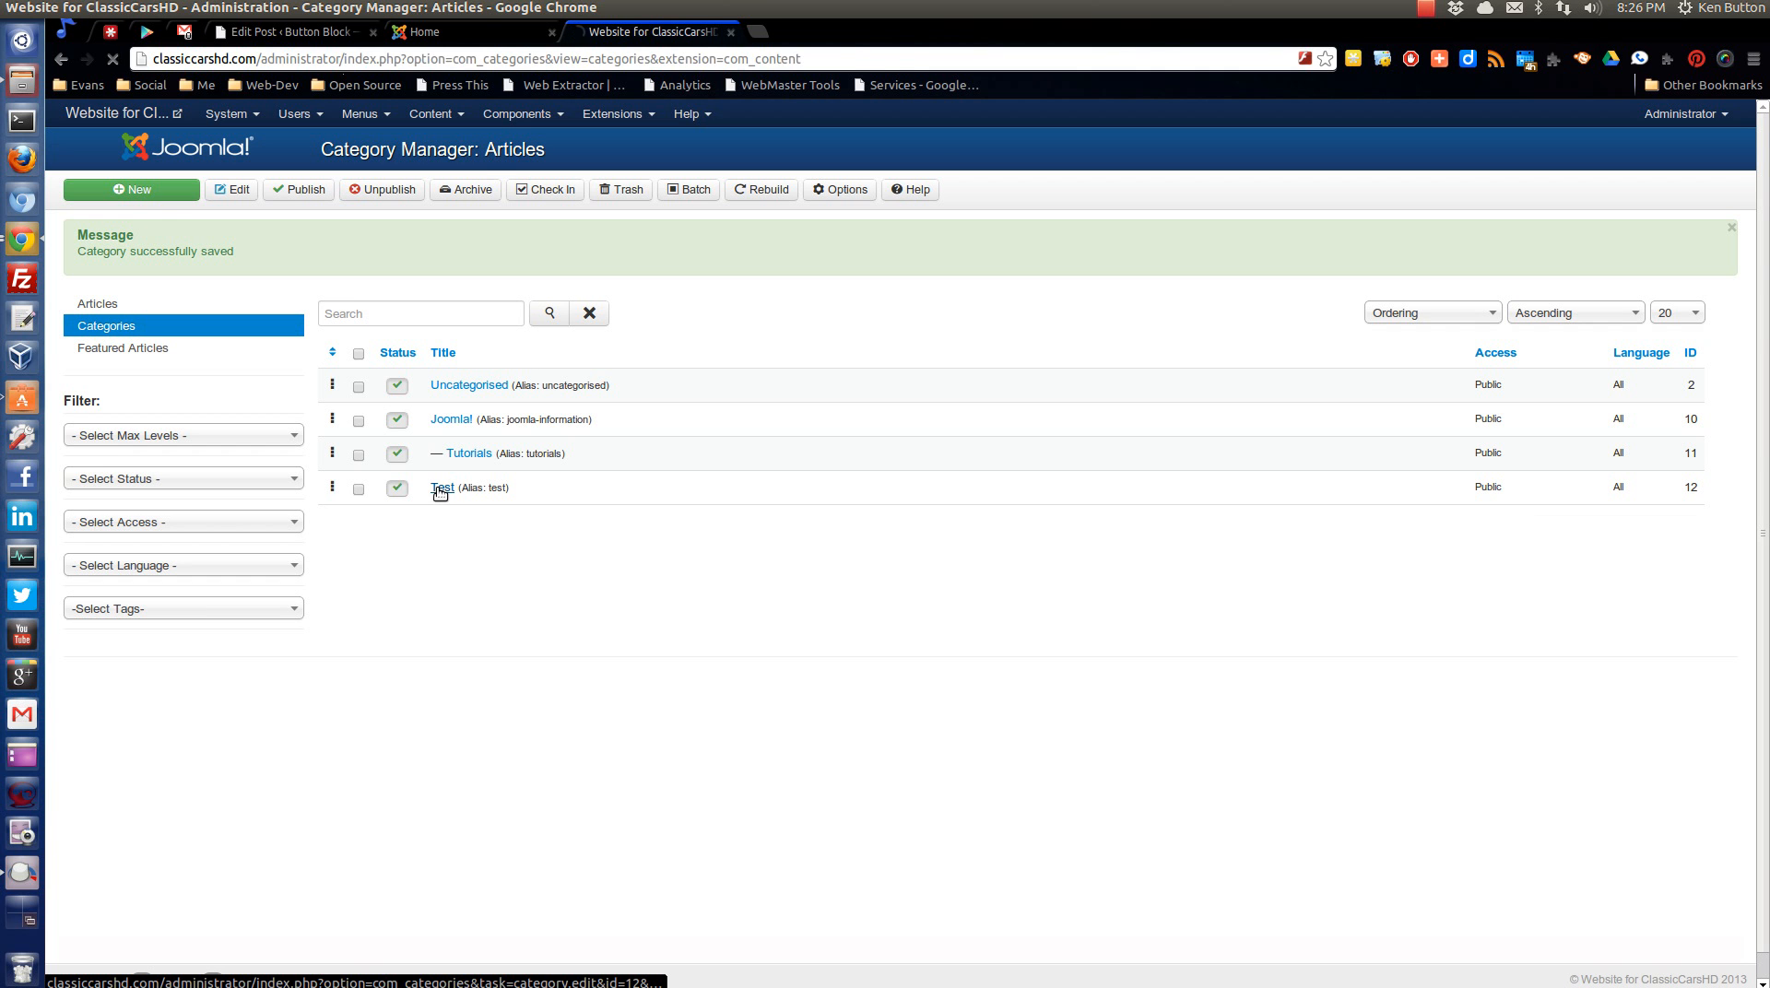
Review the parent options available for the Test category and close it without making changes.
left_click(442, 488)
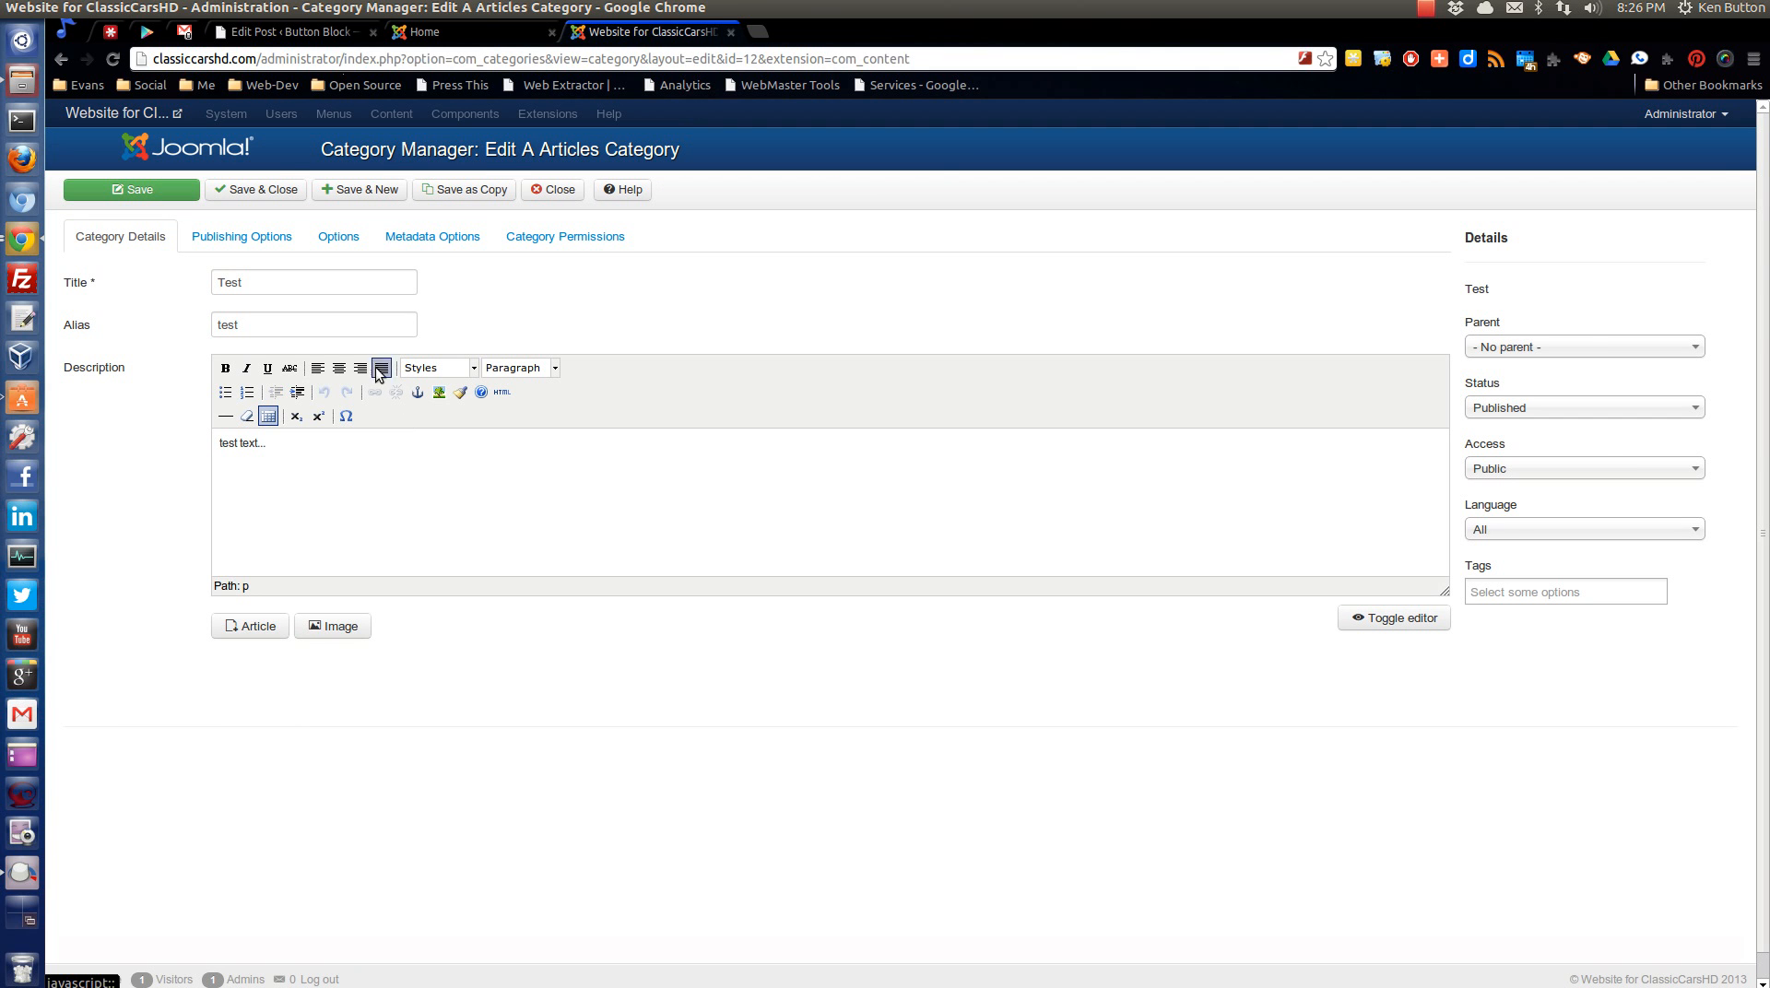
left_click(1544, 345)
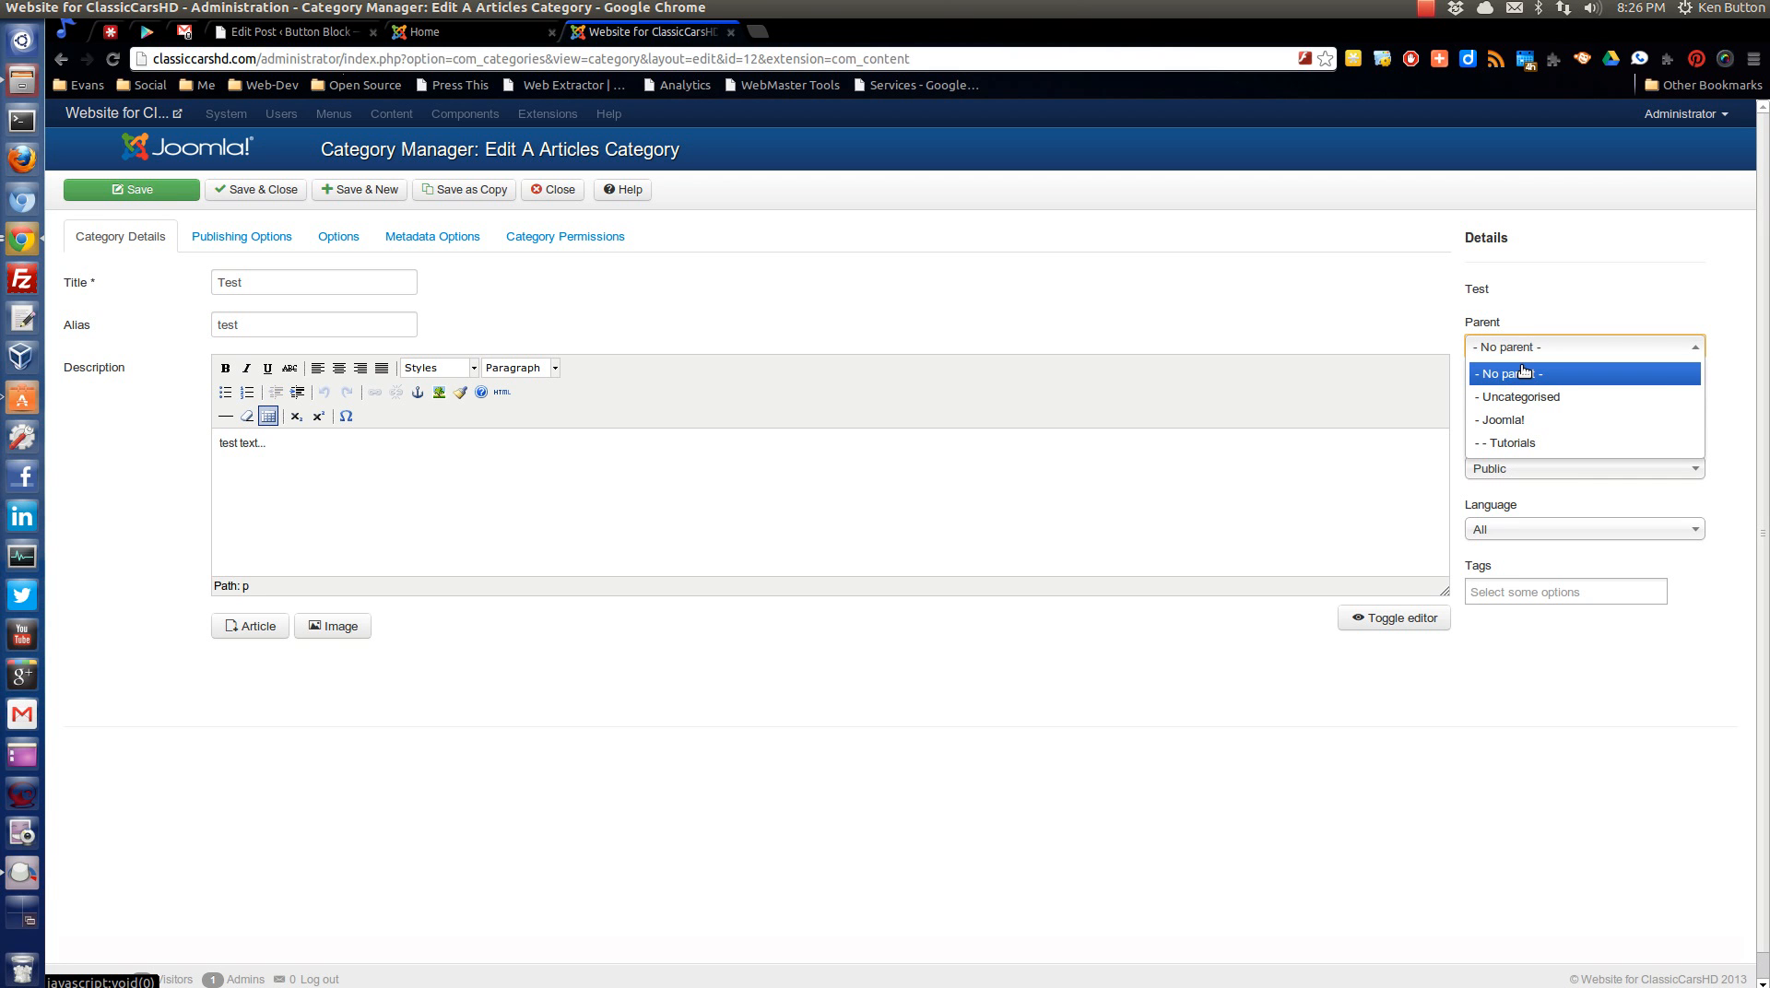
left_click(1526, 315)
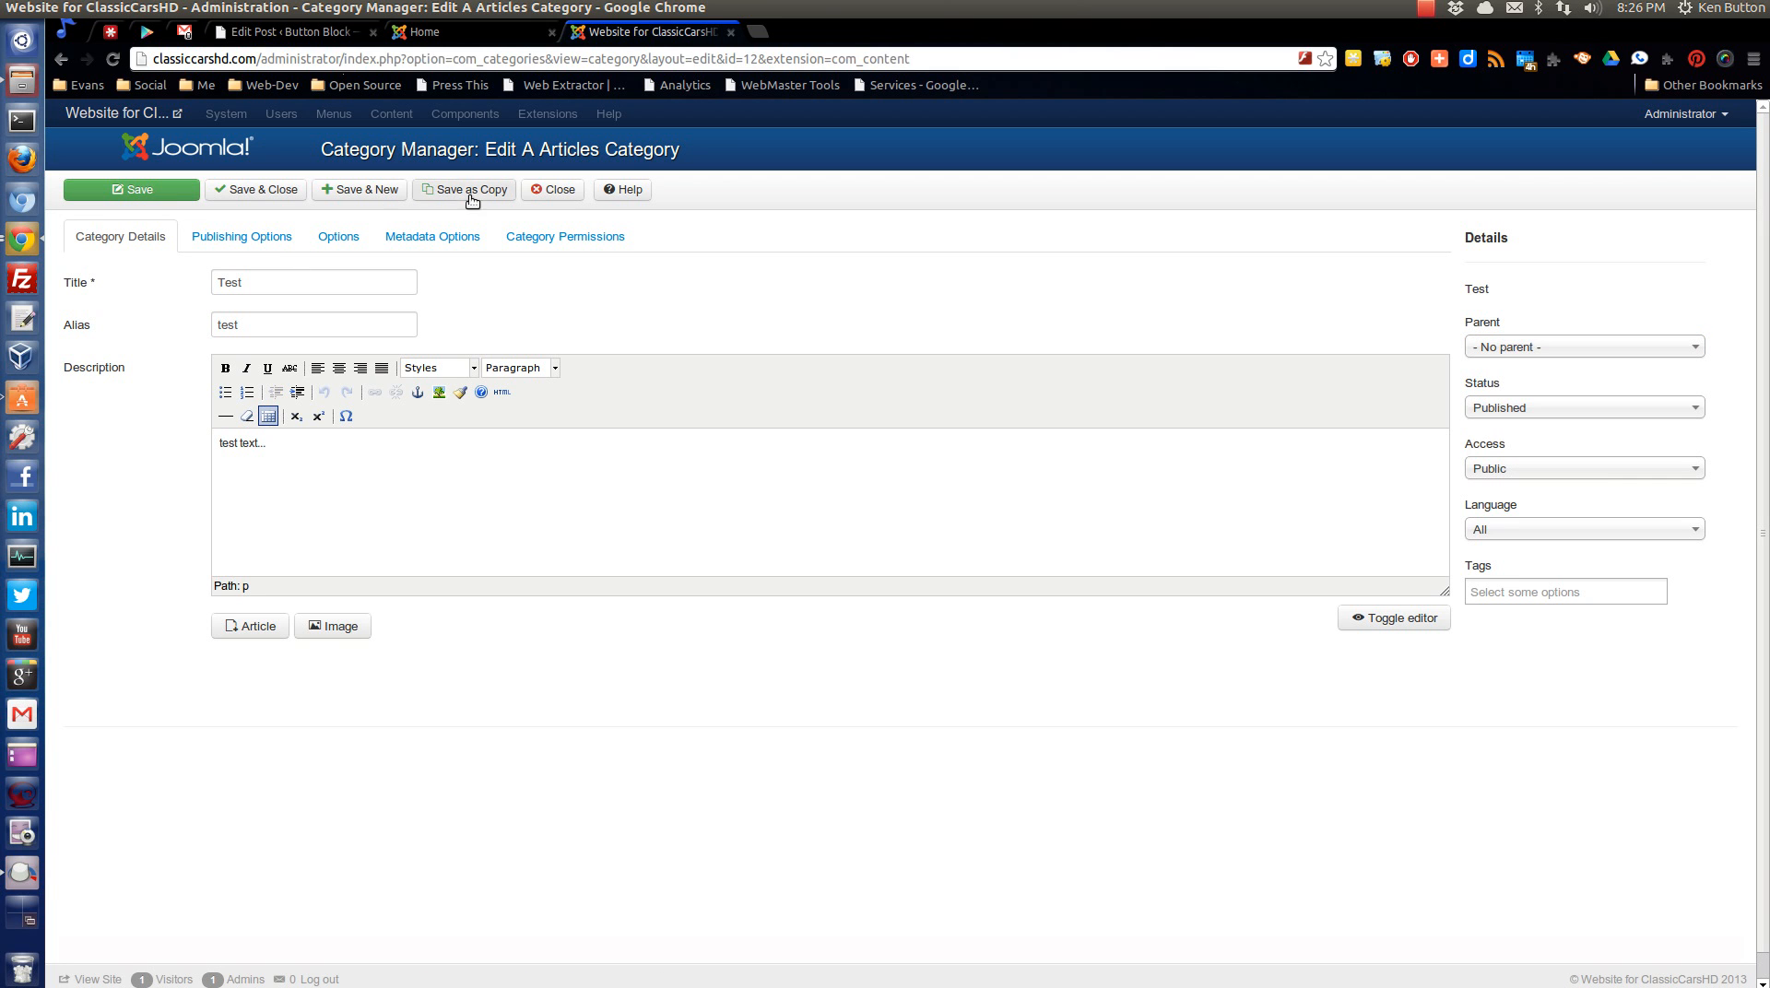
left_click(555, 193)
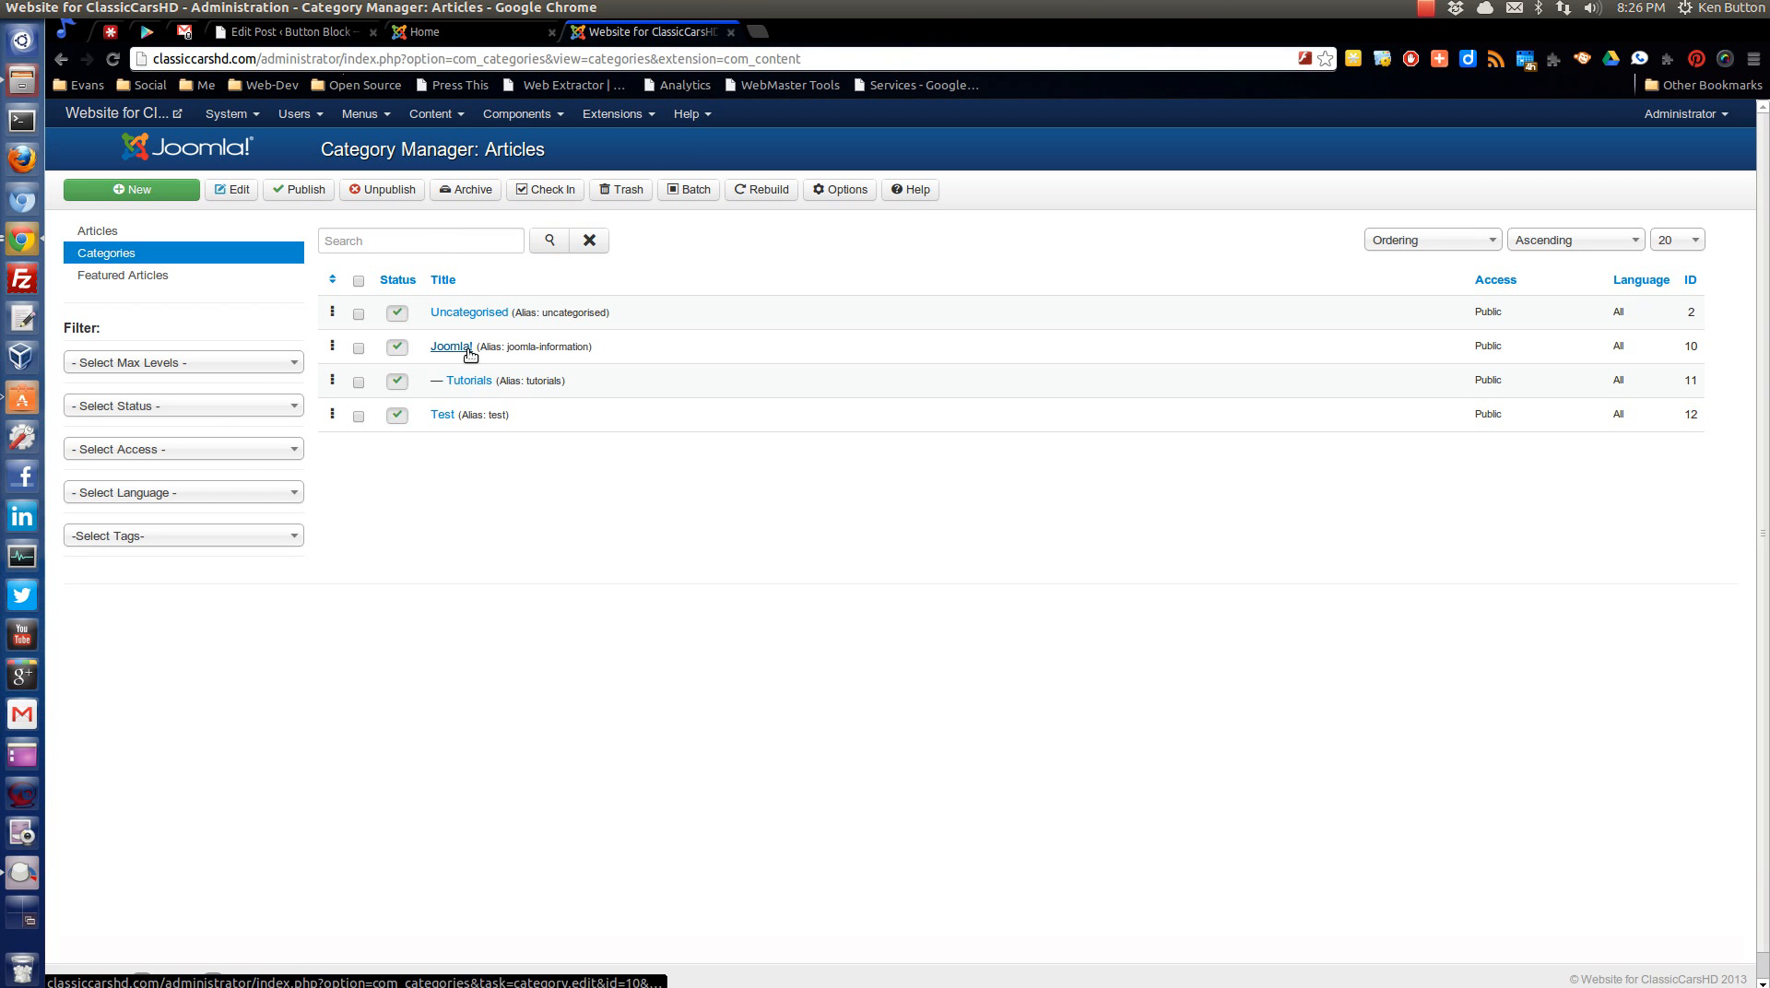
Set the Test category's parent to Tutorials, then save and close it.
left_click(441, 417)
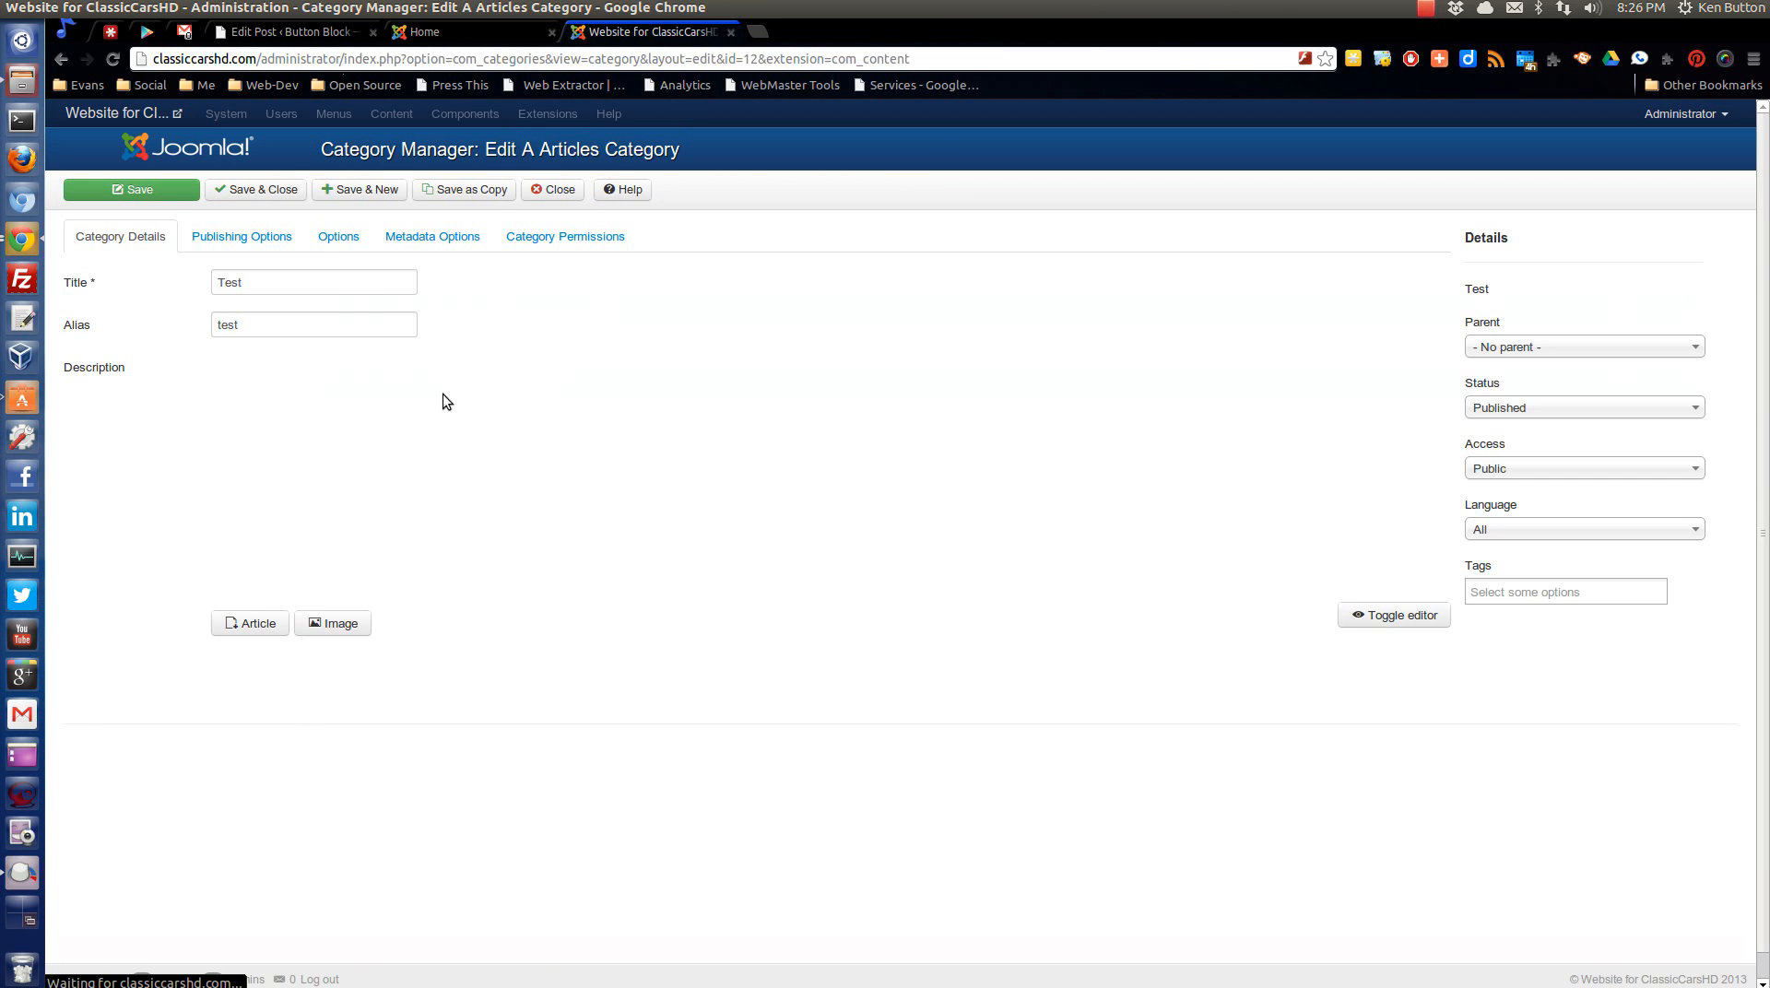
left_click(1506, 349)
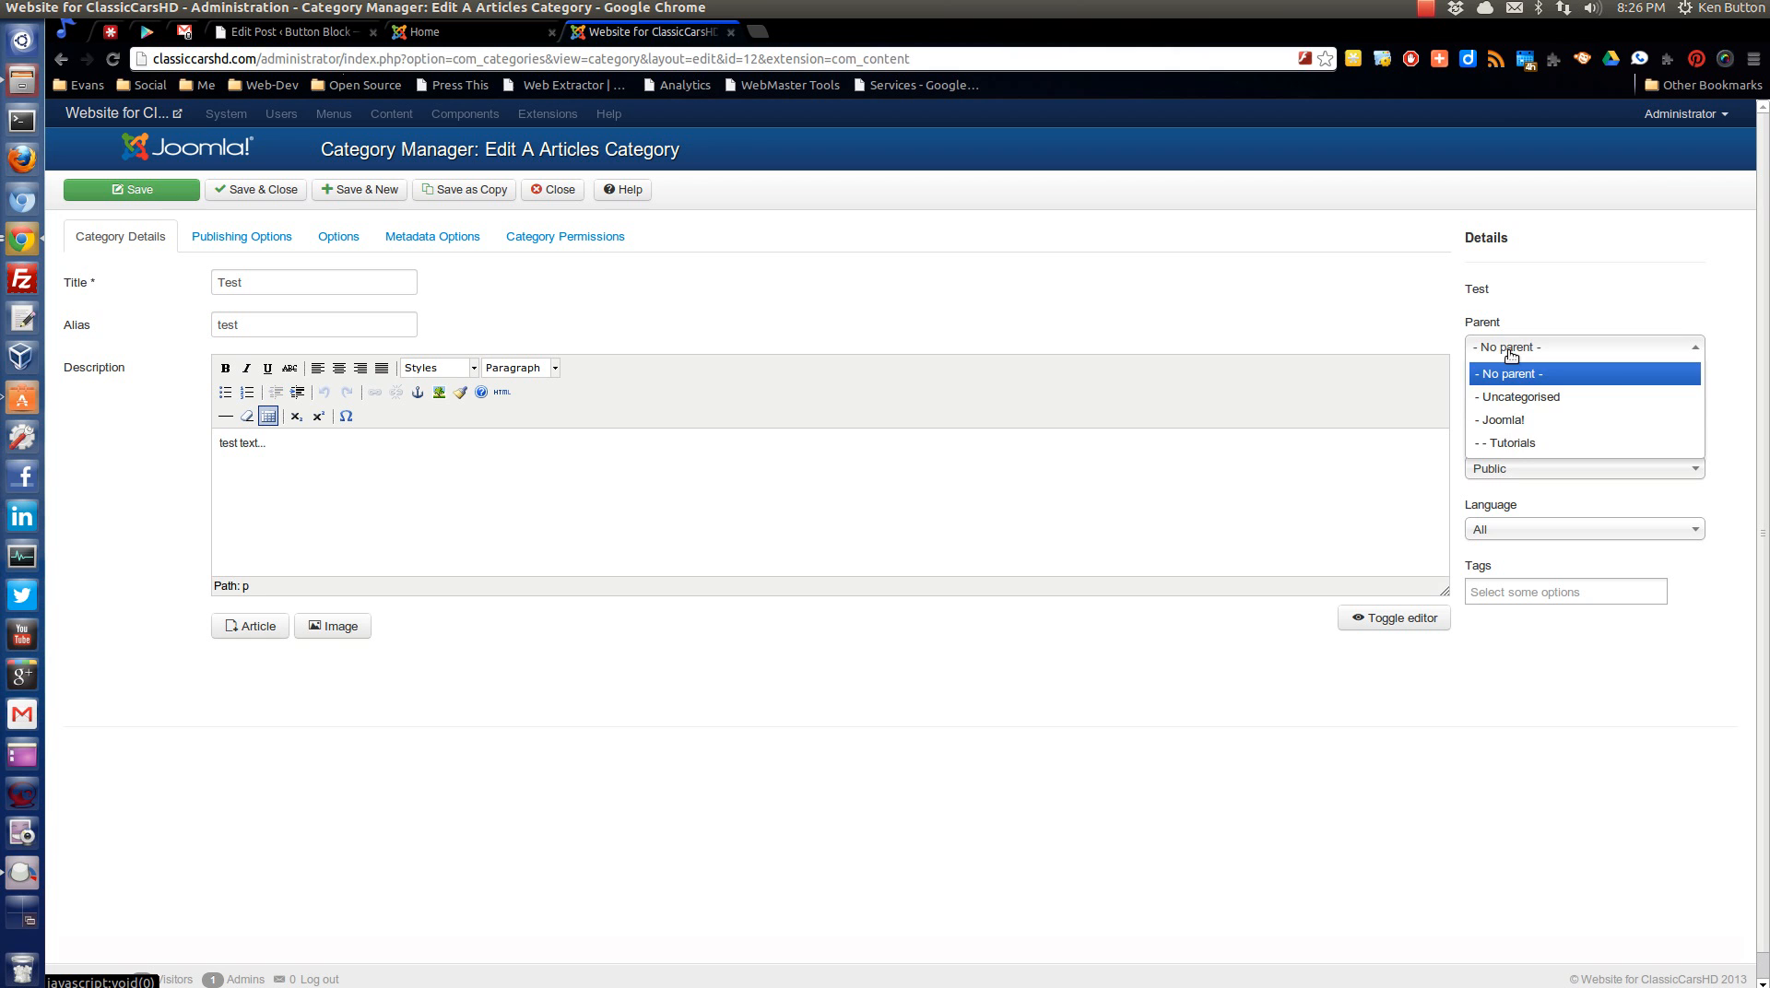
left_click(1517, 444)
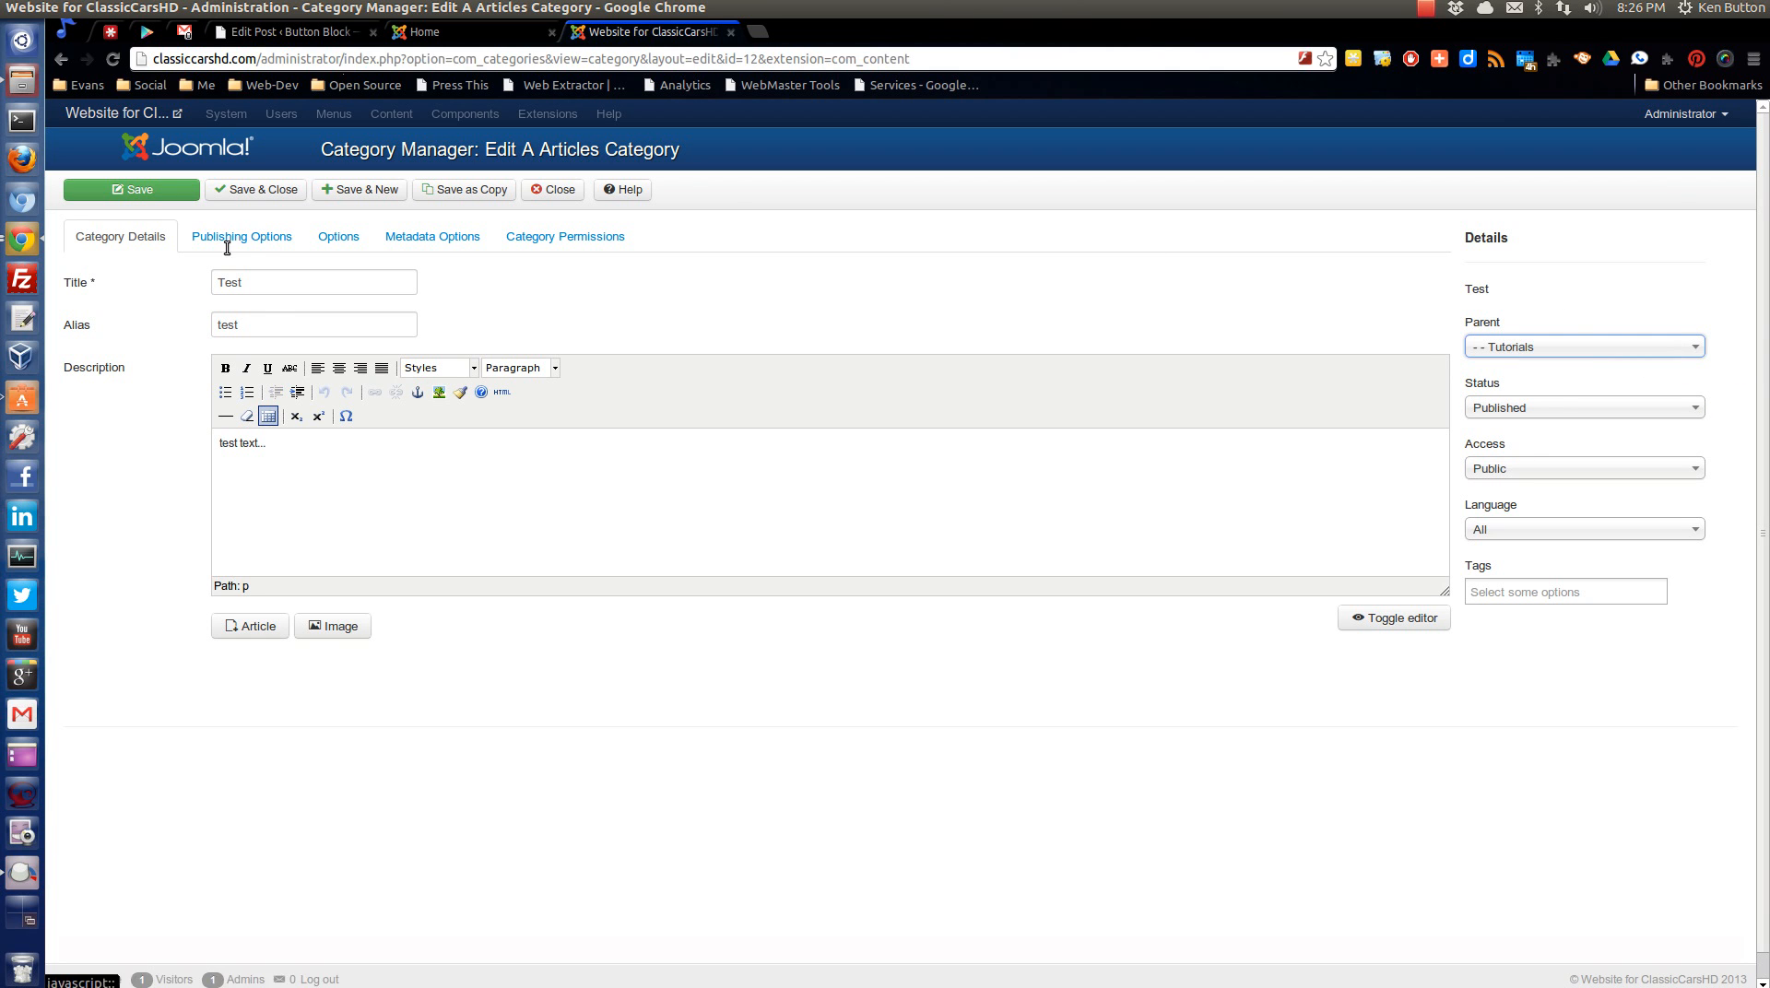
left_click(267, 191)
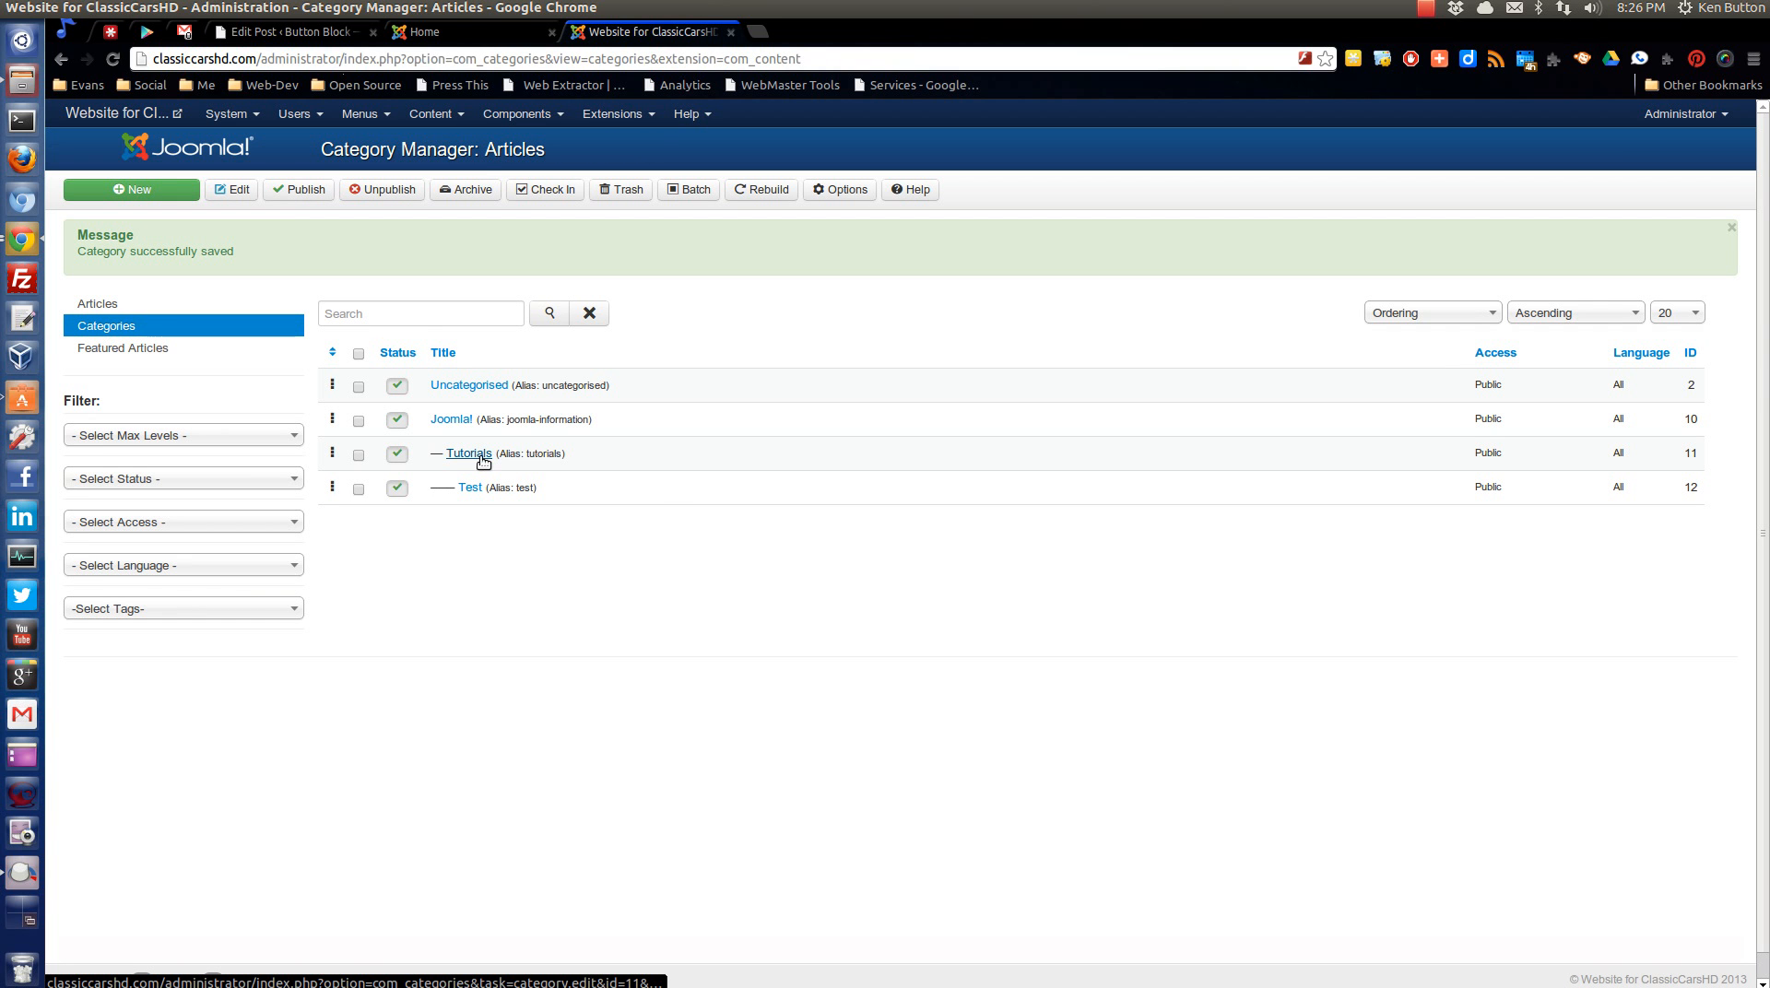
Move the Test category to the trash.
left_click(359, 488)
left_click(630, 195)
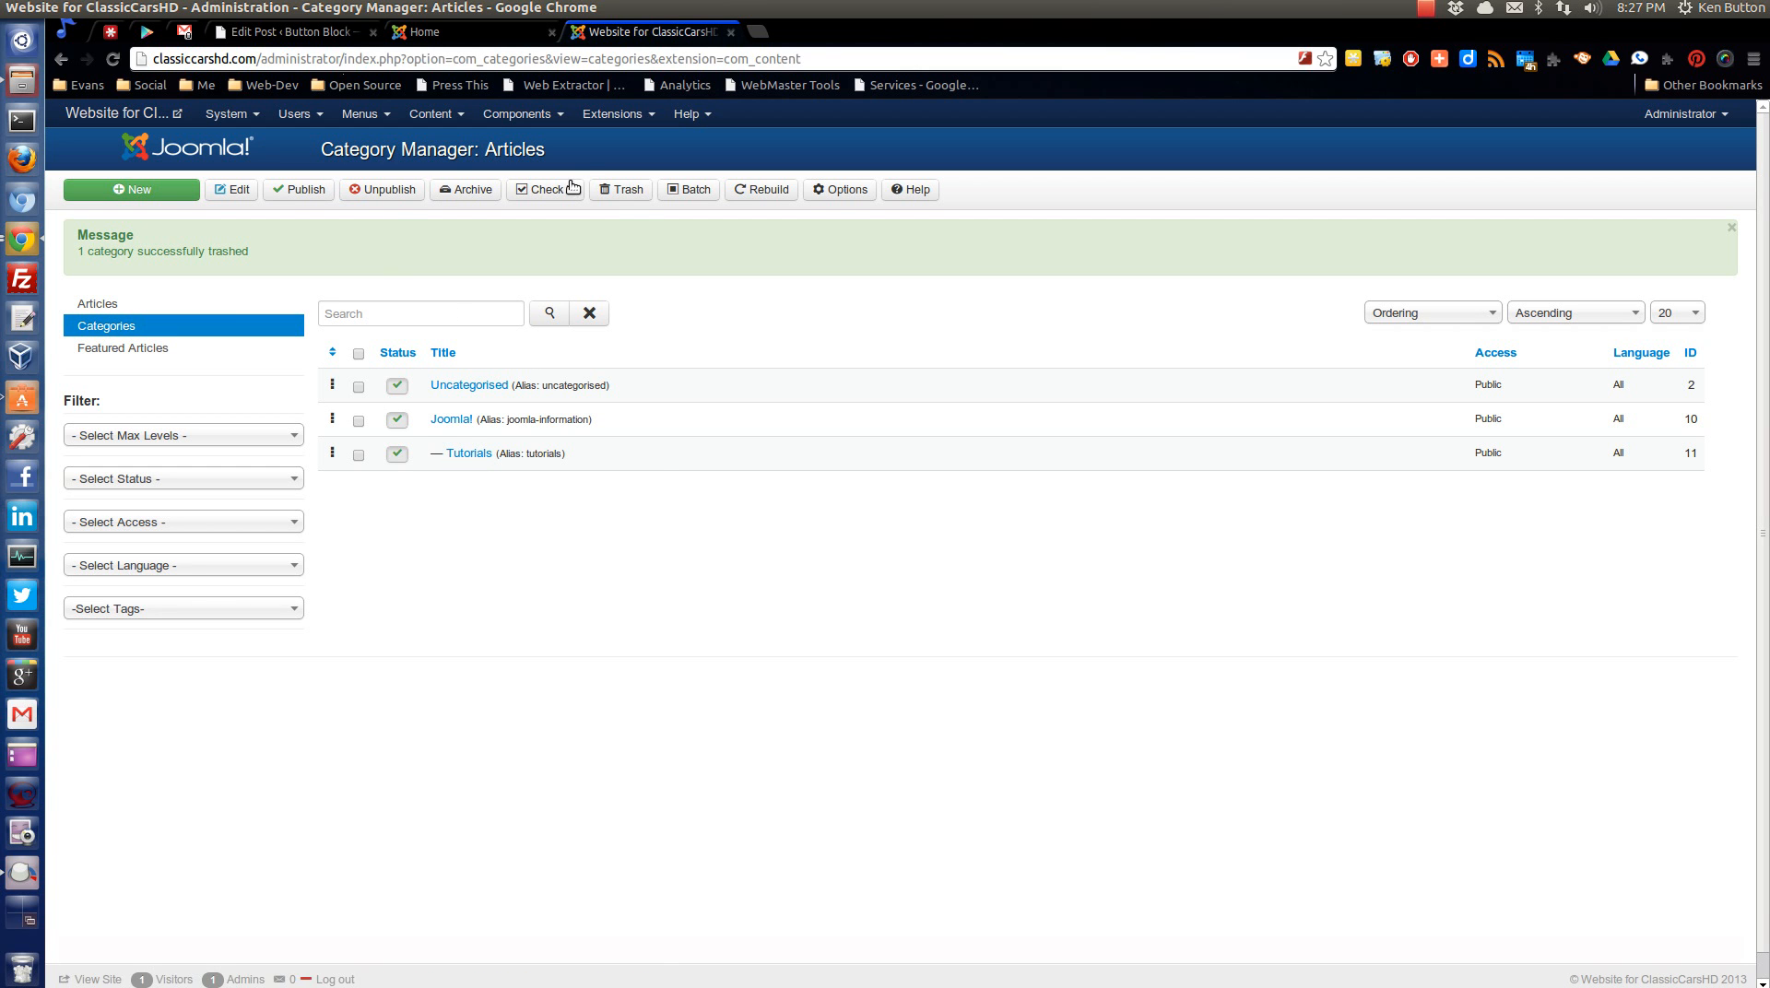
Open the Article Manager and look over the available content and menu management options.
left_click(131, 305)
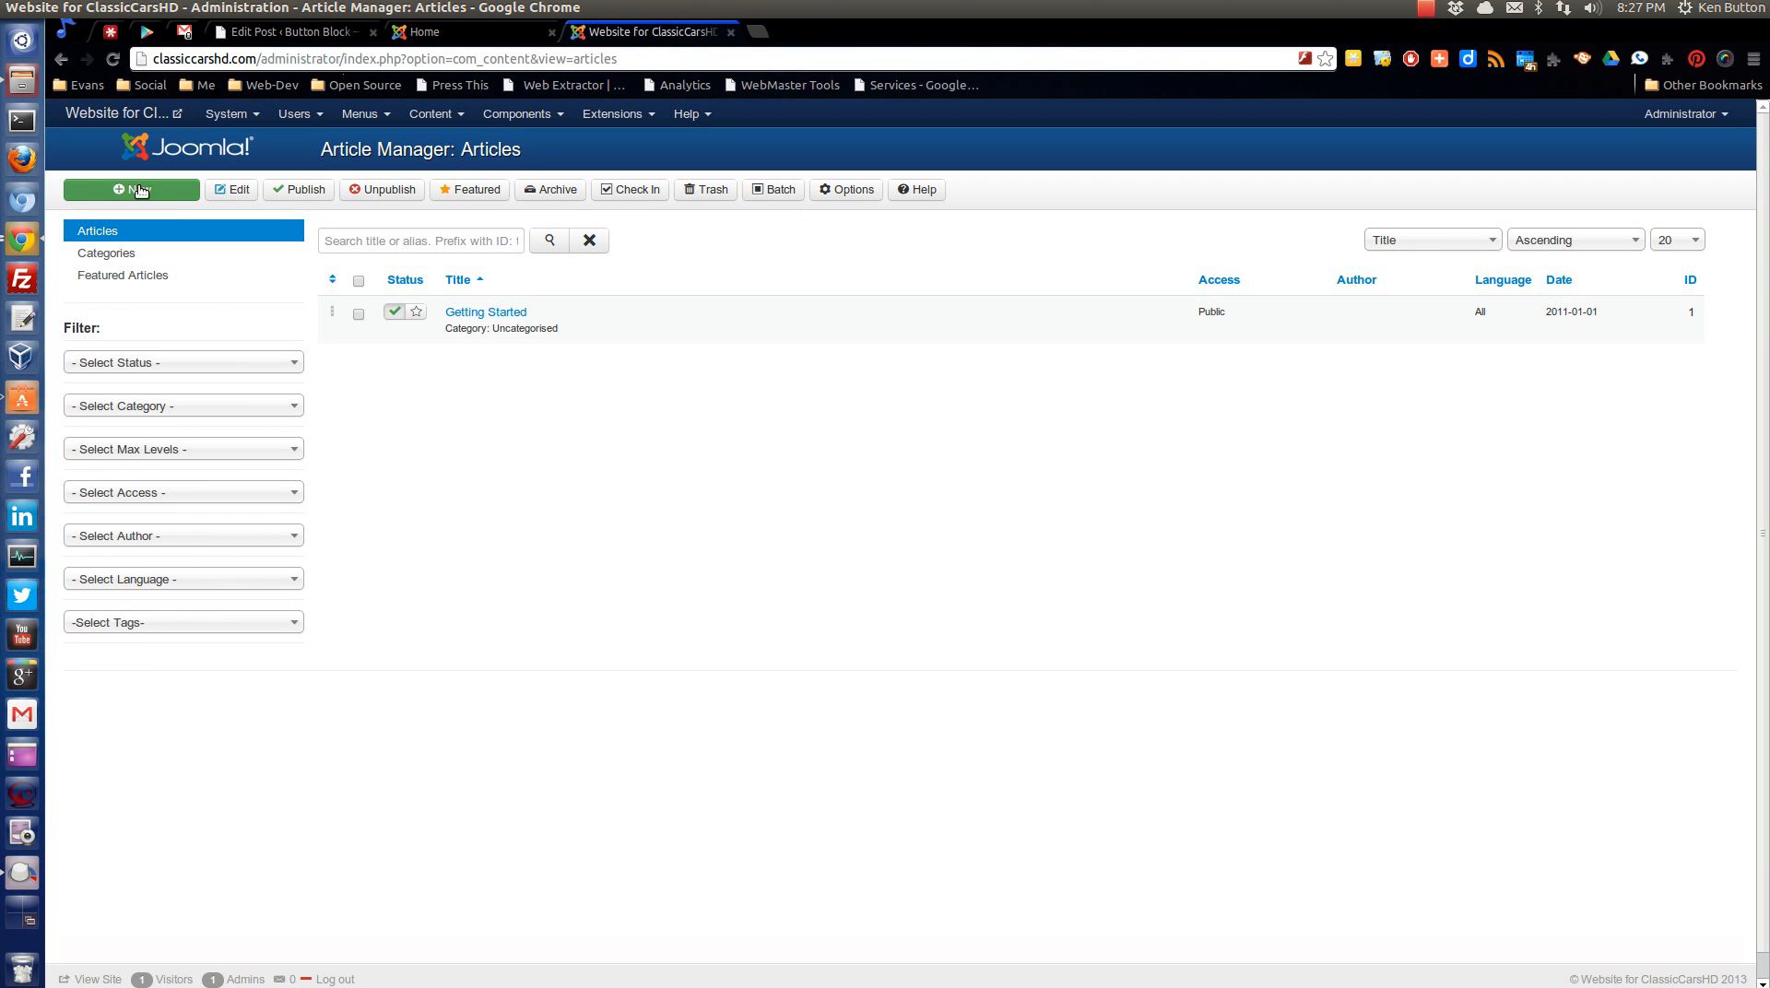
left_click(449, 118)
mouse_move(479, 146)
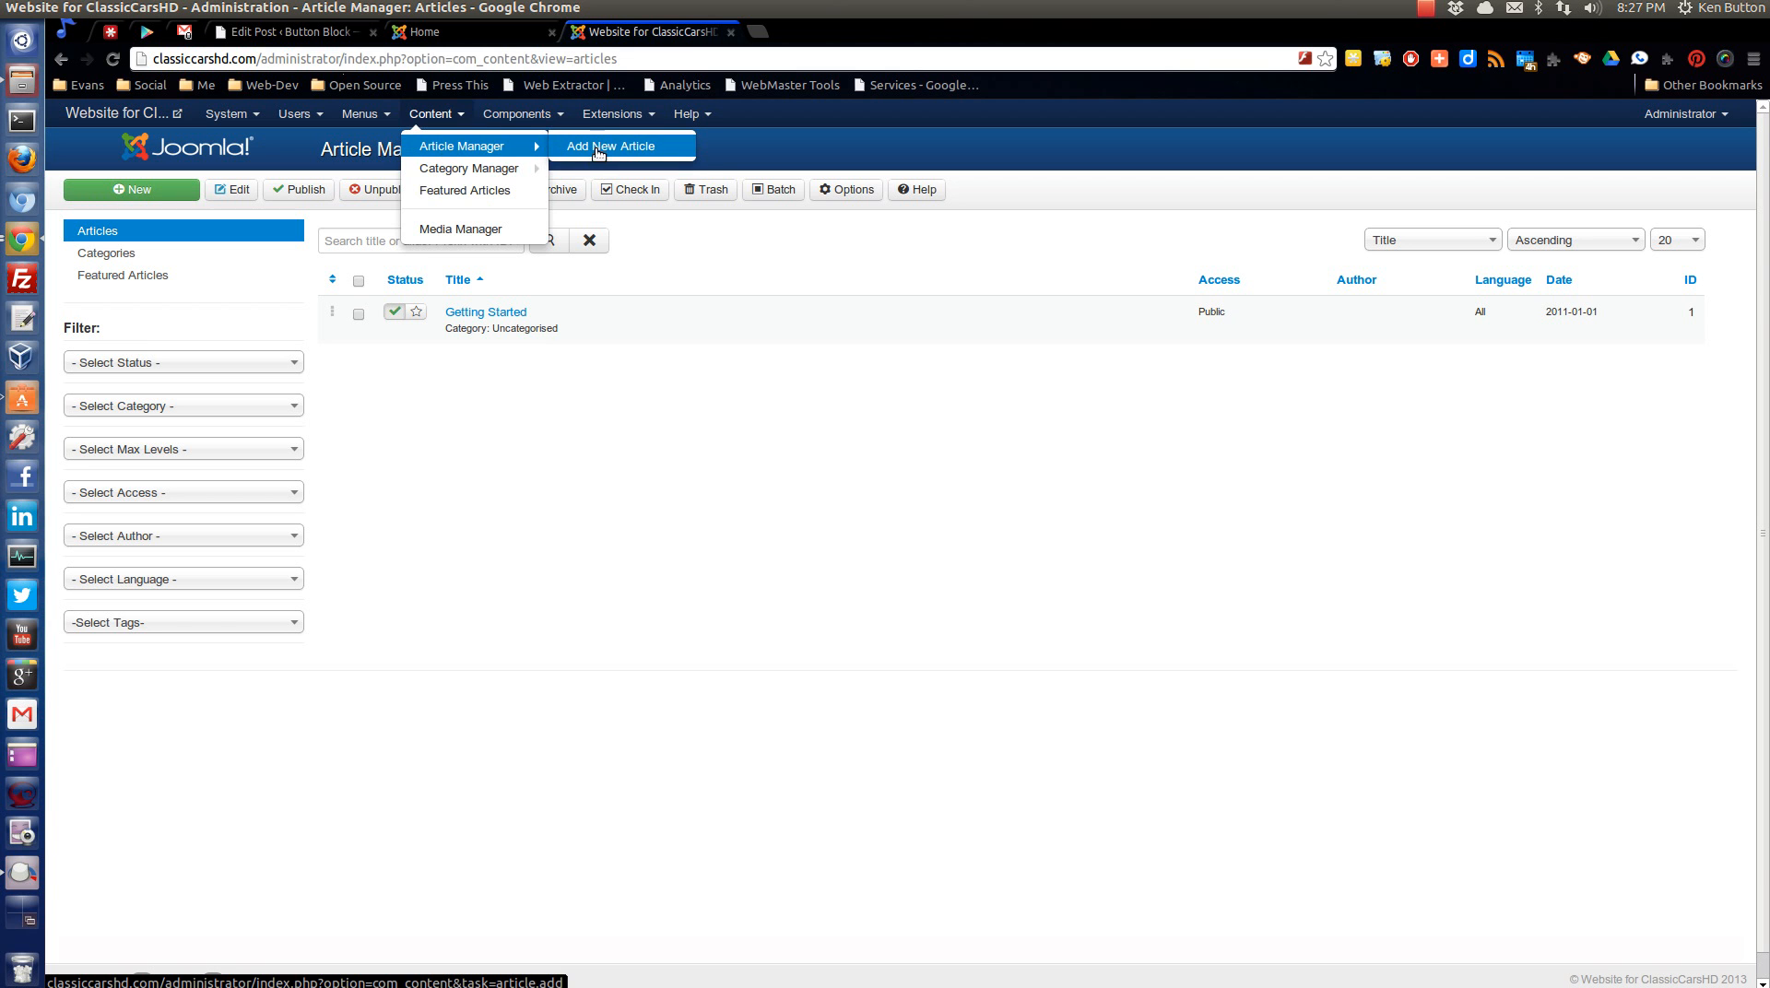
left_click(389, 442)
left_click(368, 112)
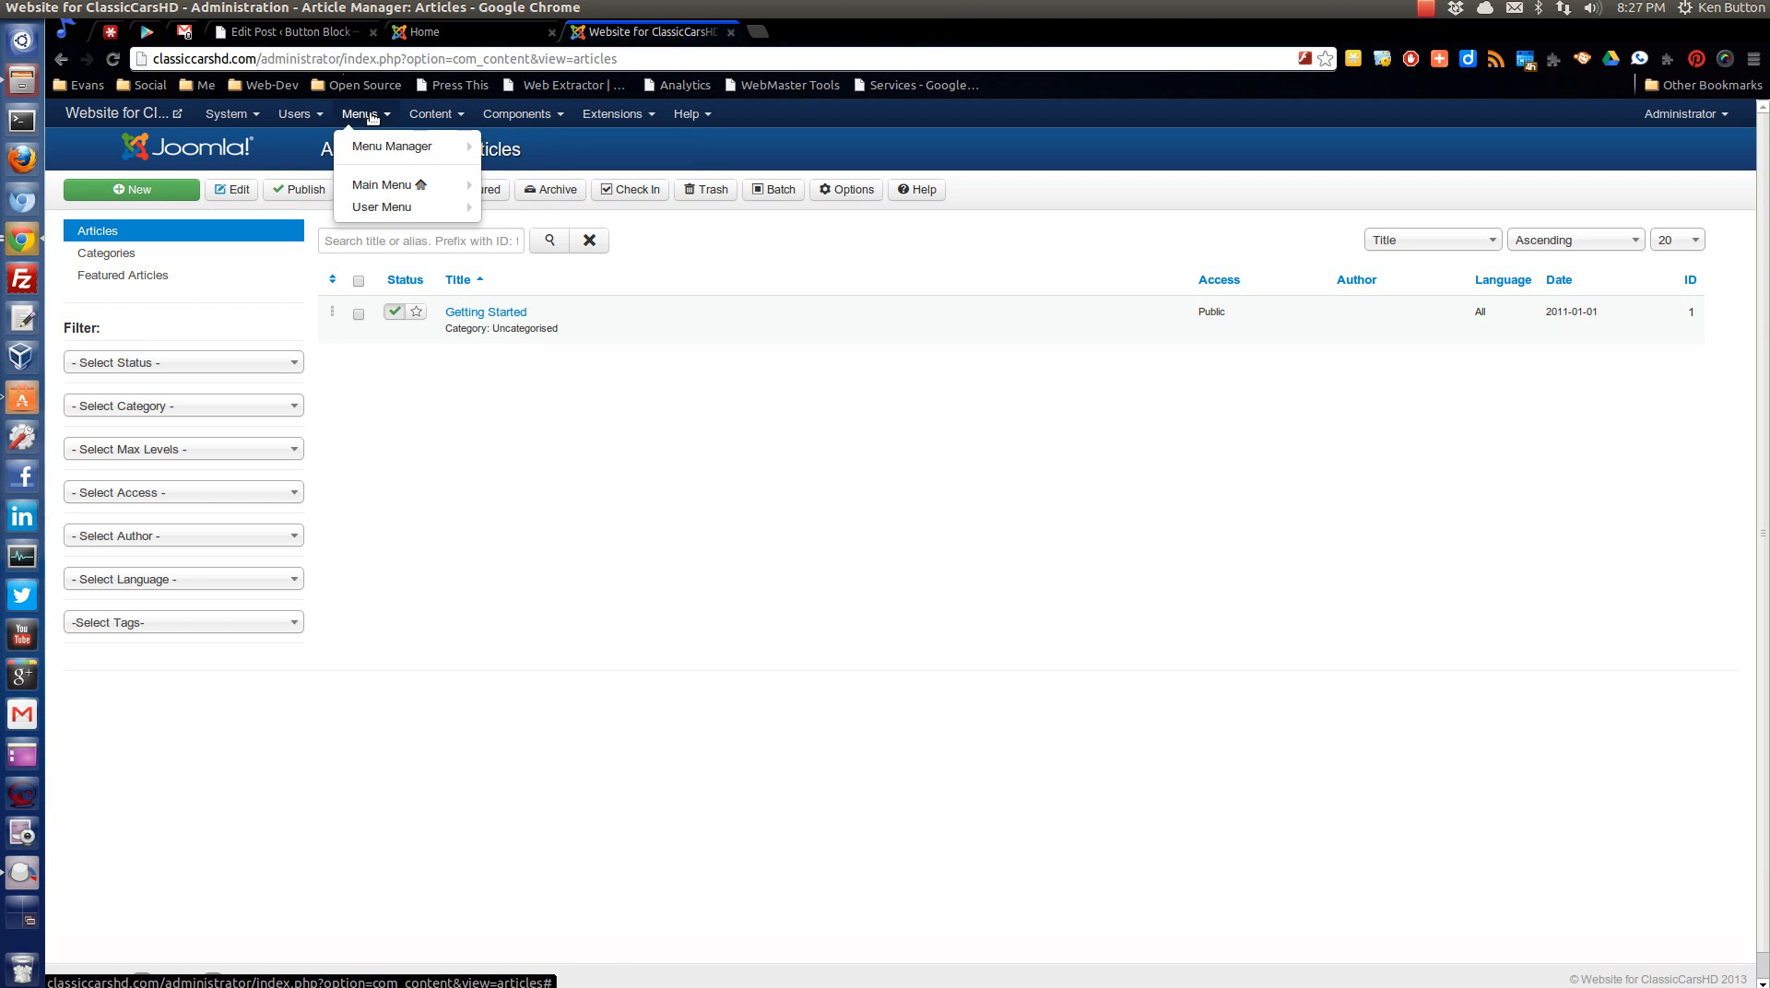
Return to the Control Panel and start a new article in the Tutorials category.
left_click(228, 113)
left_click(230, 148)
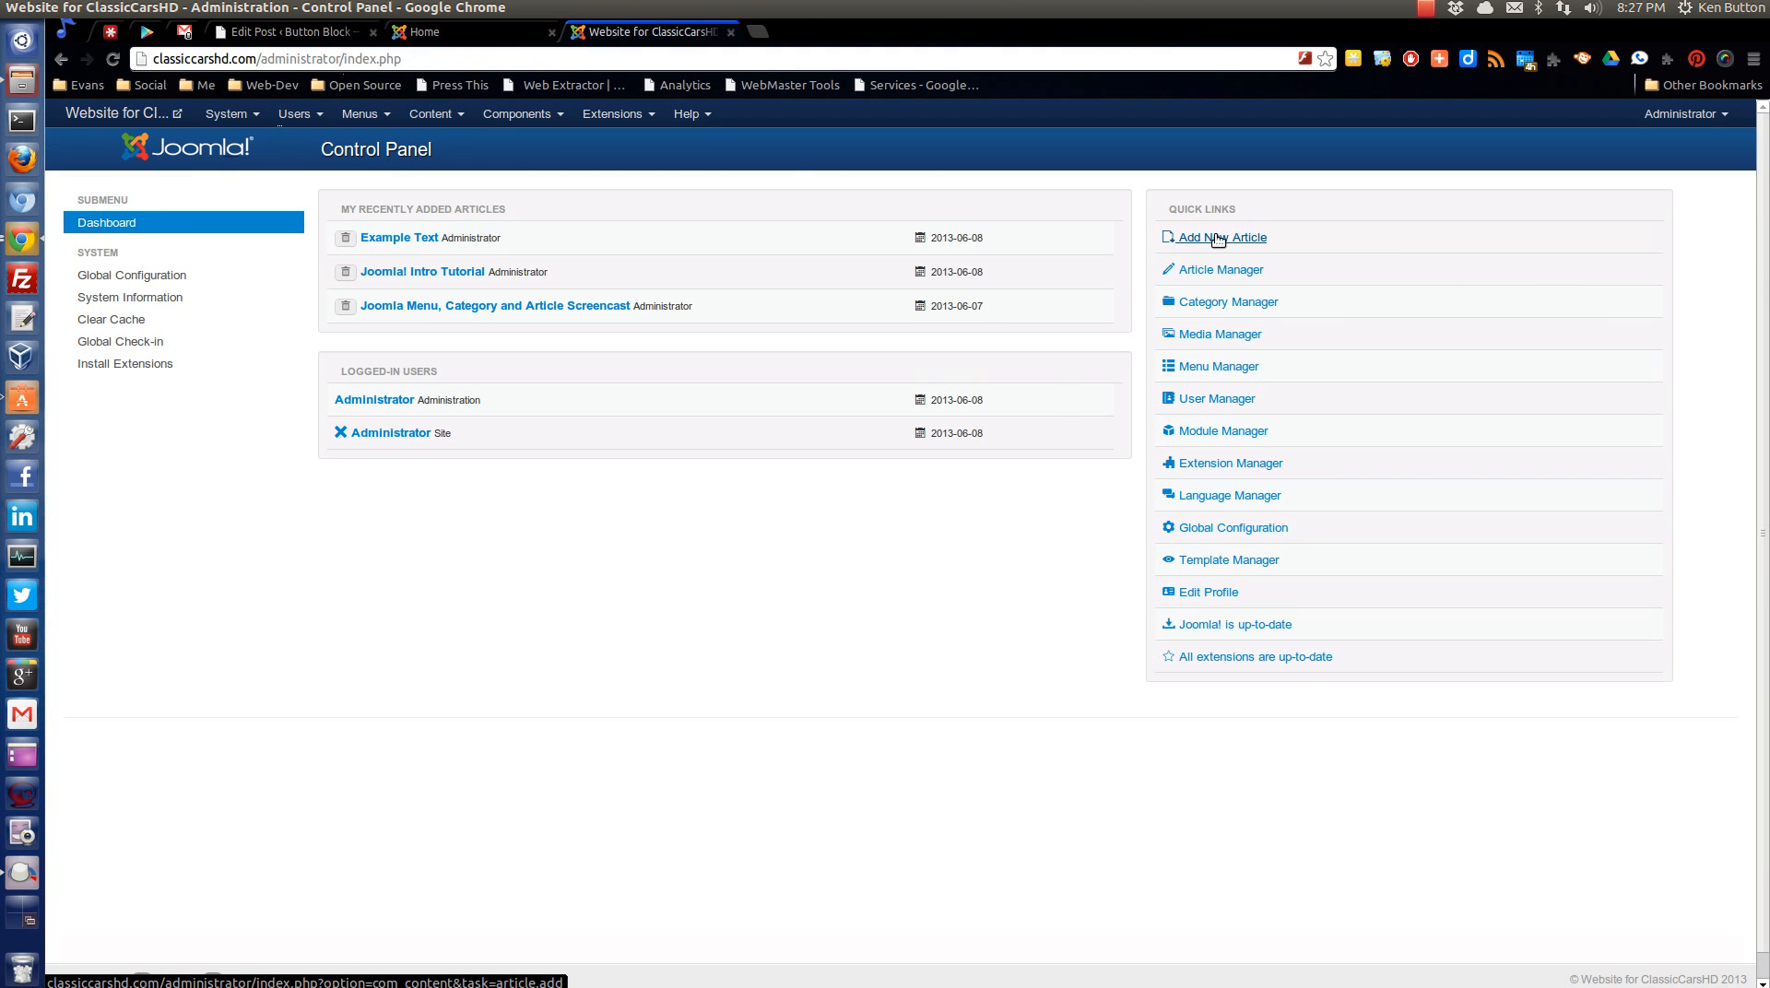
left_click(1222, 240)
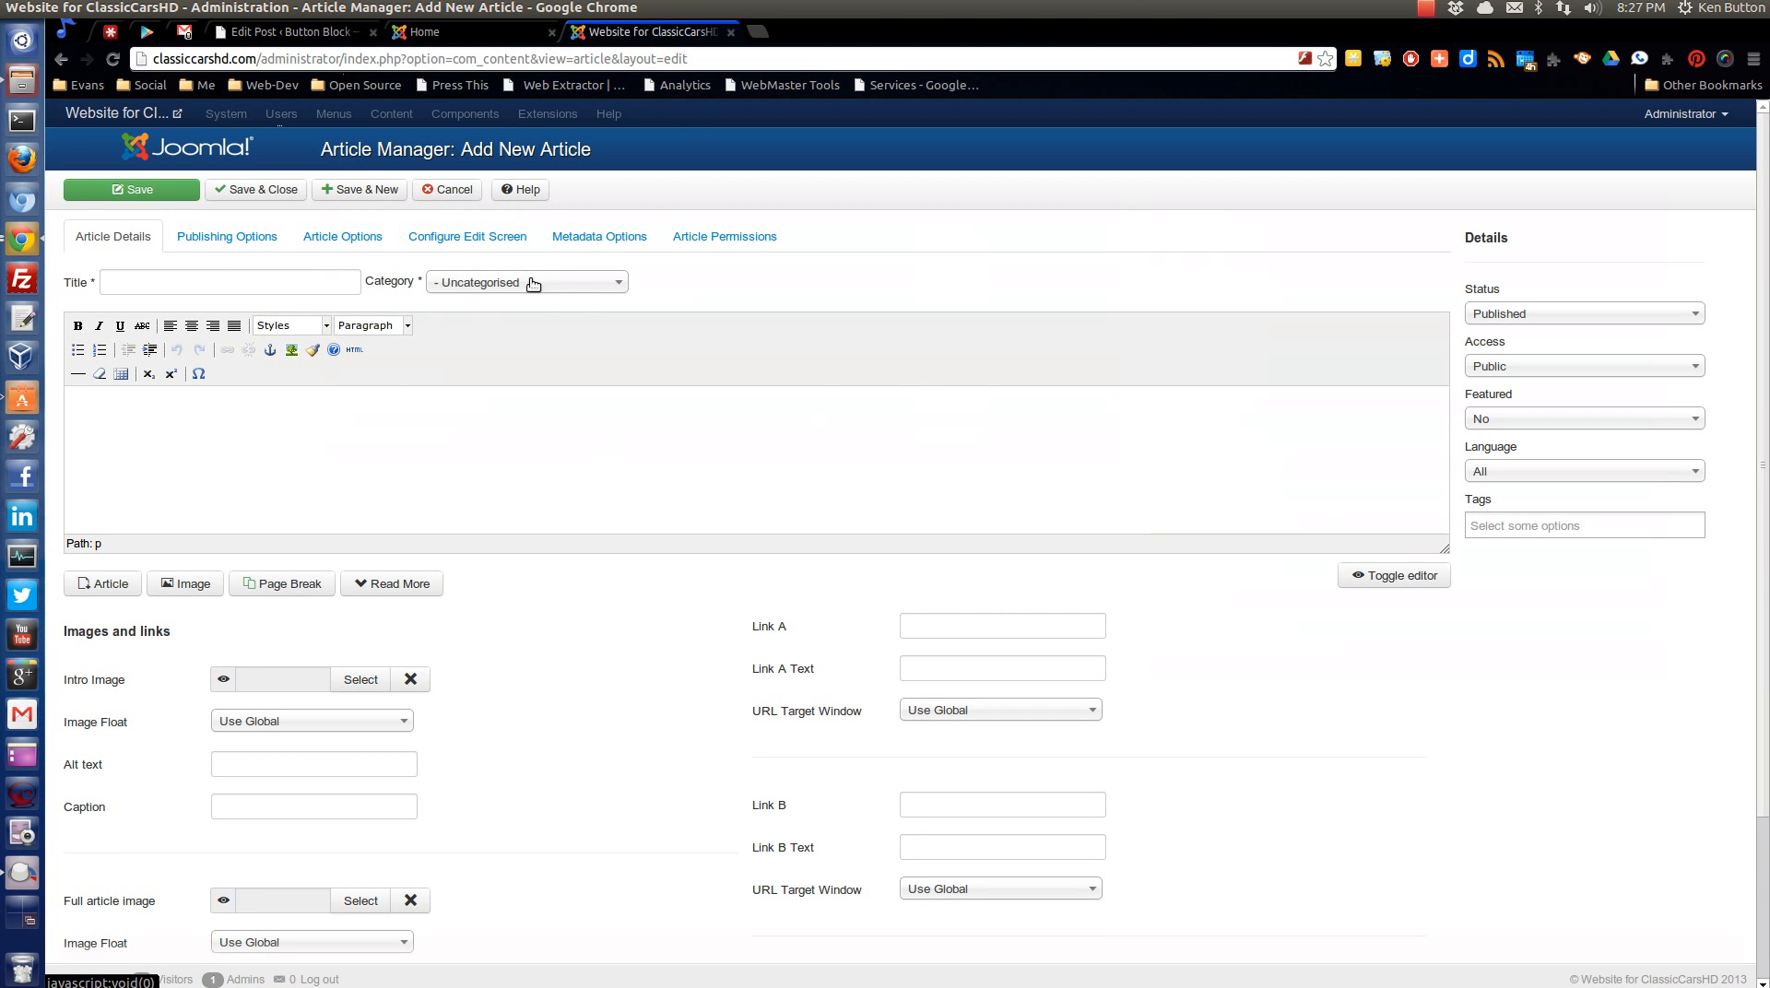
left_click(491, 283)
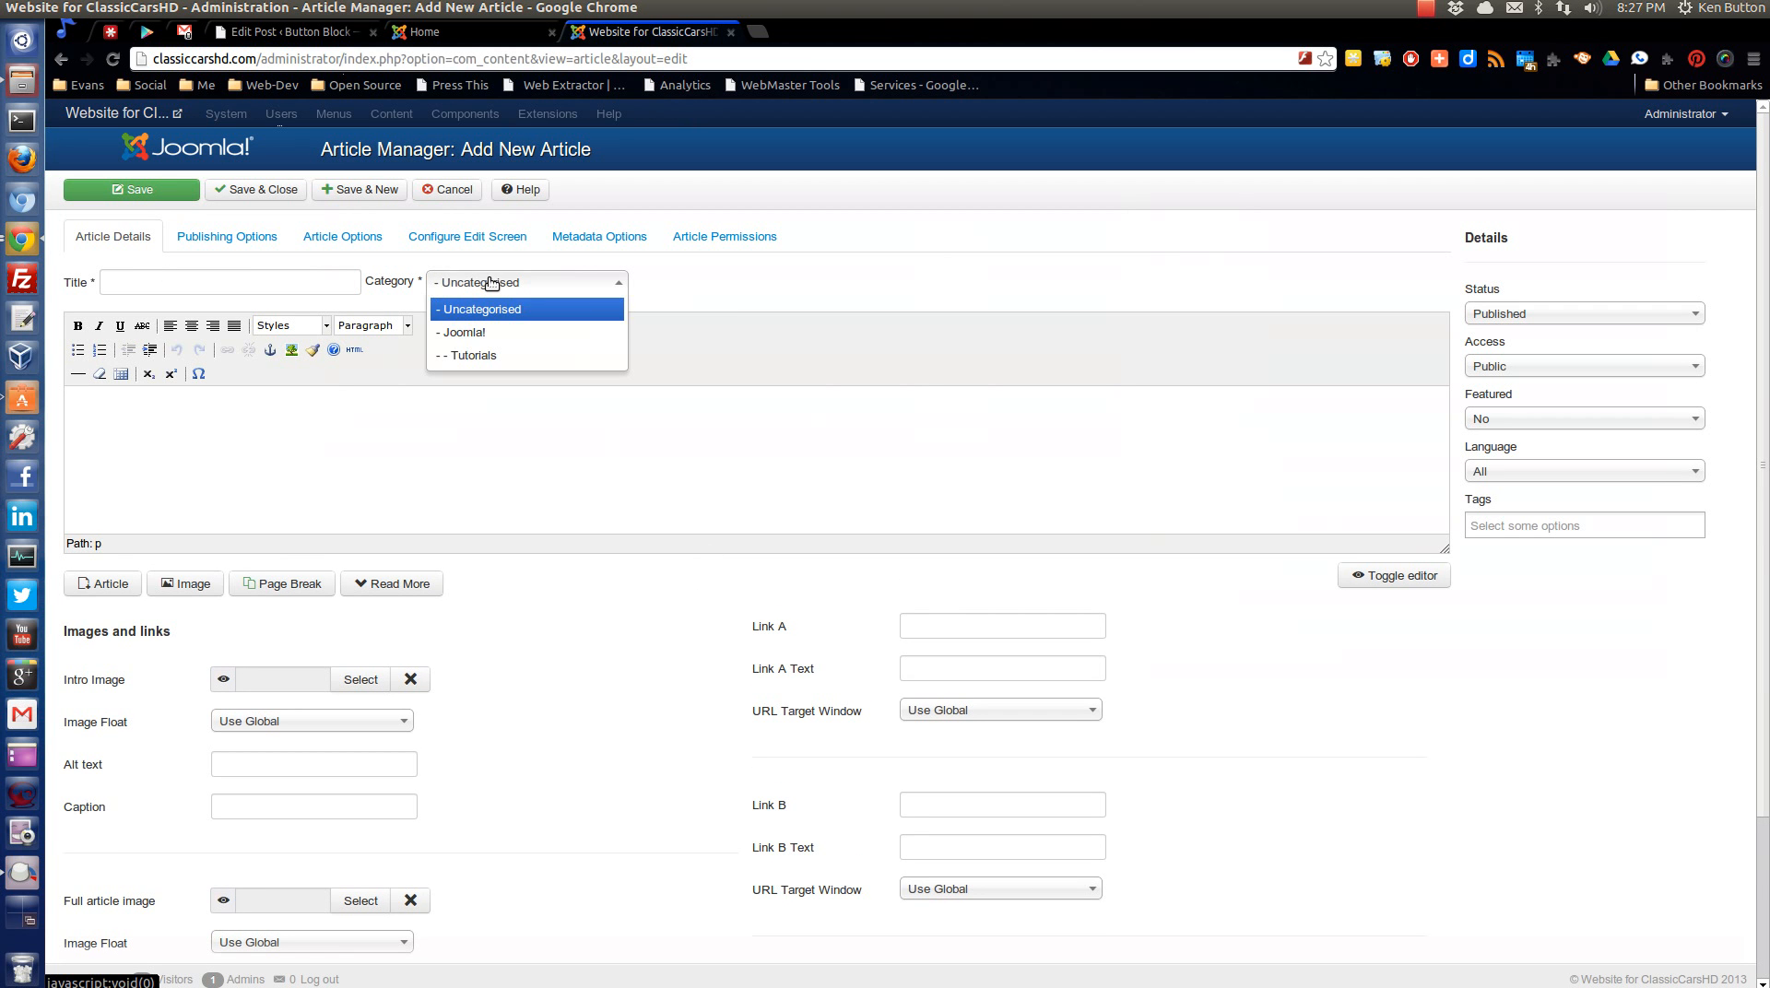
left_click(491, 357)
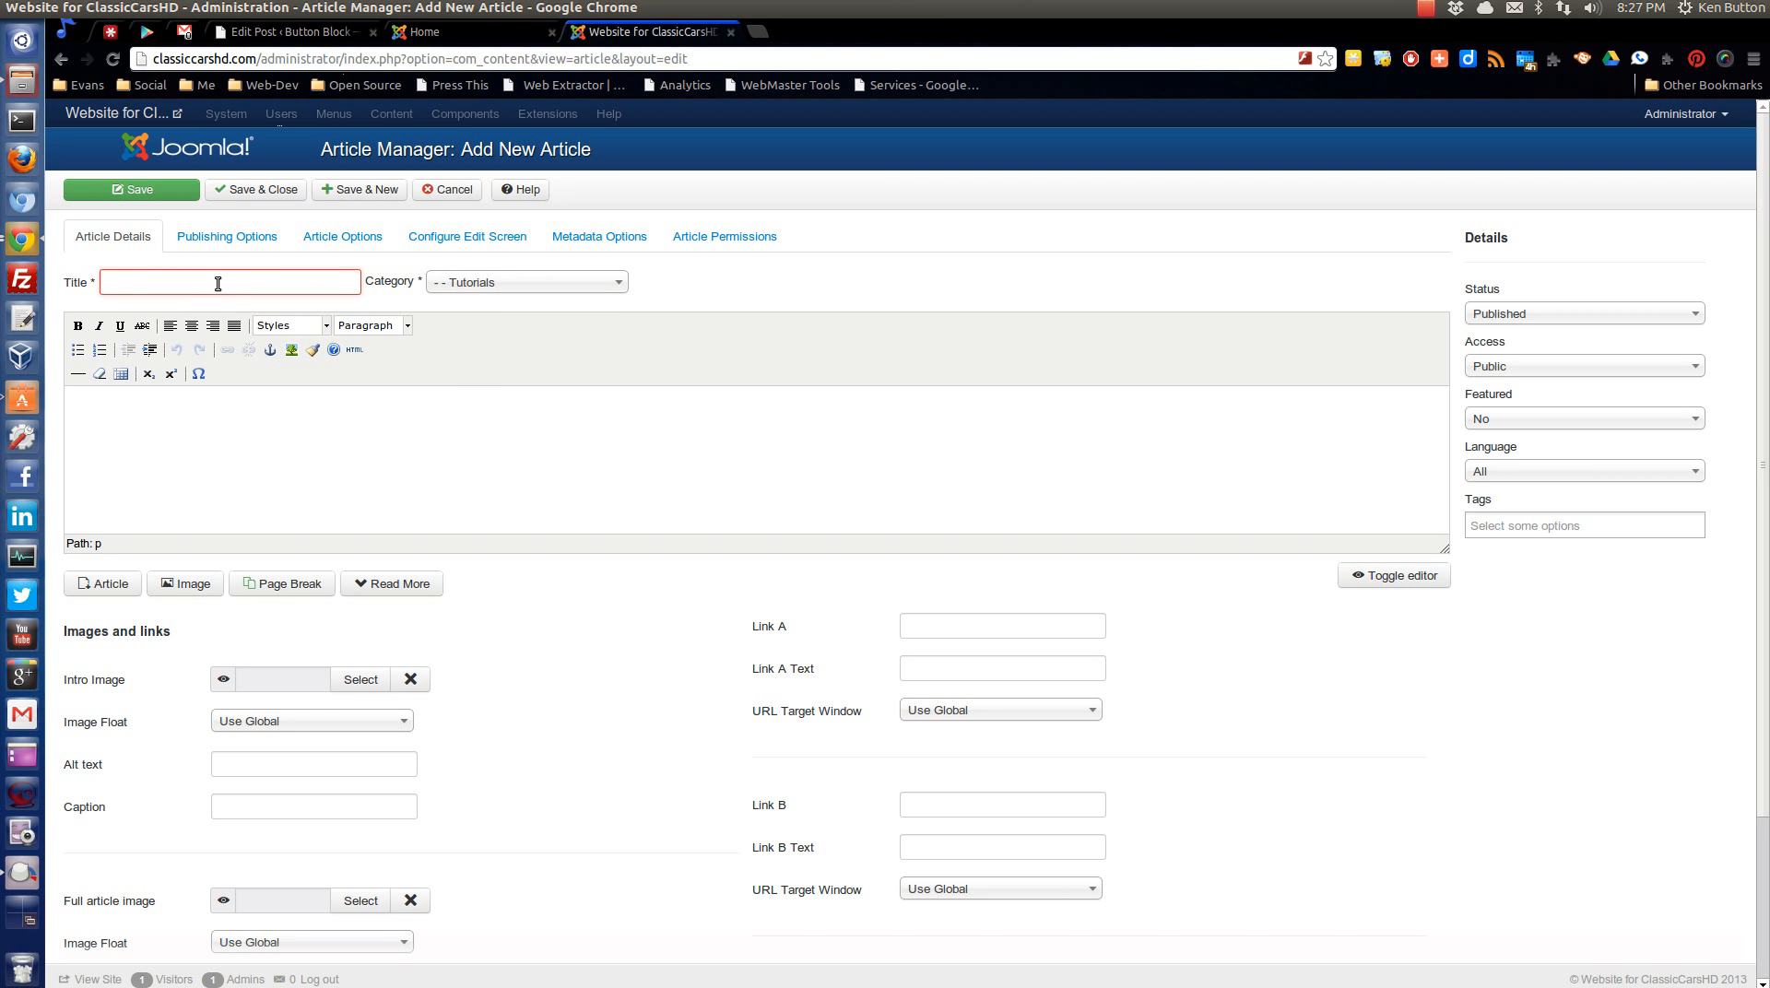
Title the article "Joomla Intro Screencast" and enter the body text "Introducing the Joomla! framework! Open Source really matters...".
type("Sc")
type("reencasting")
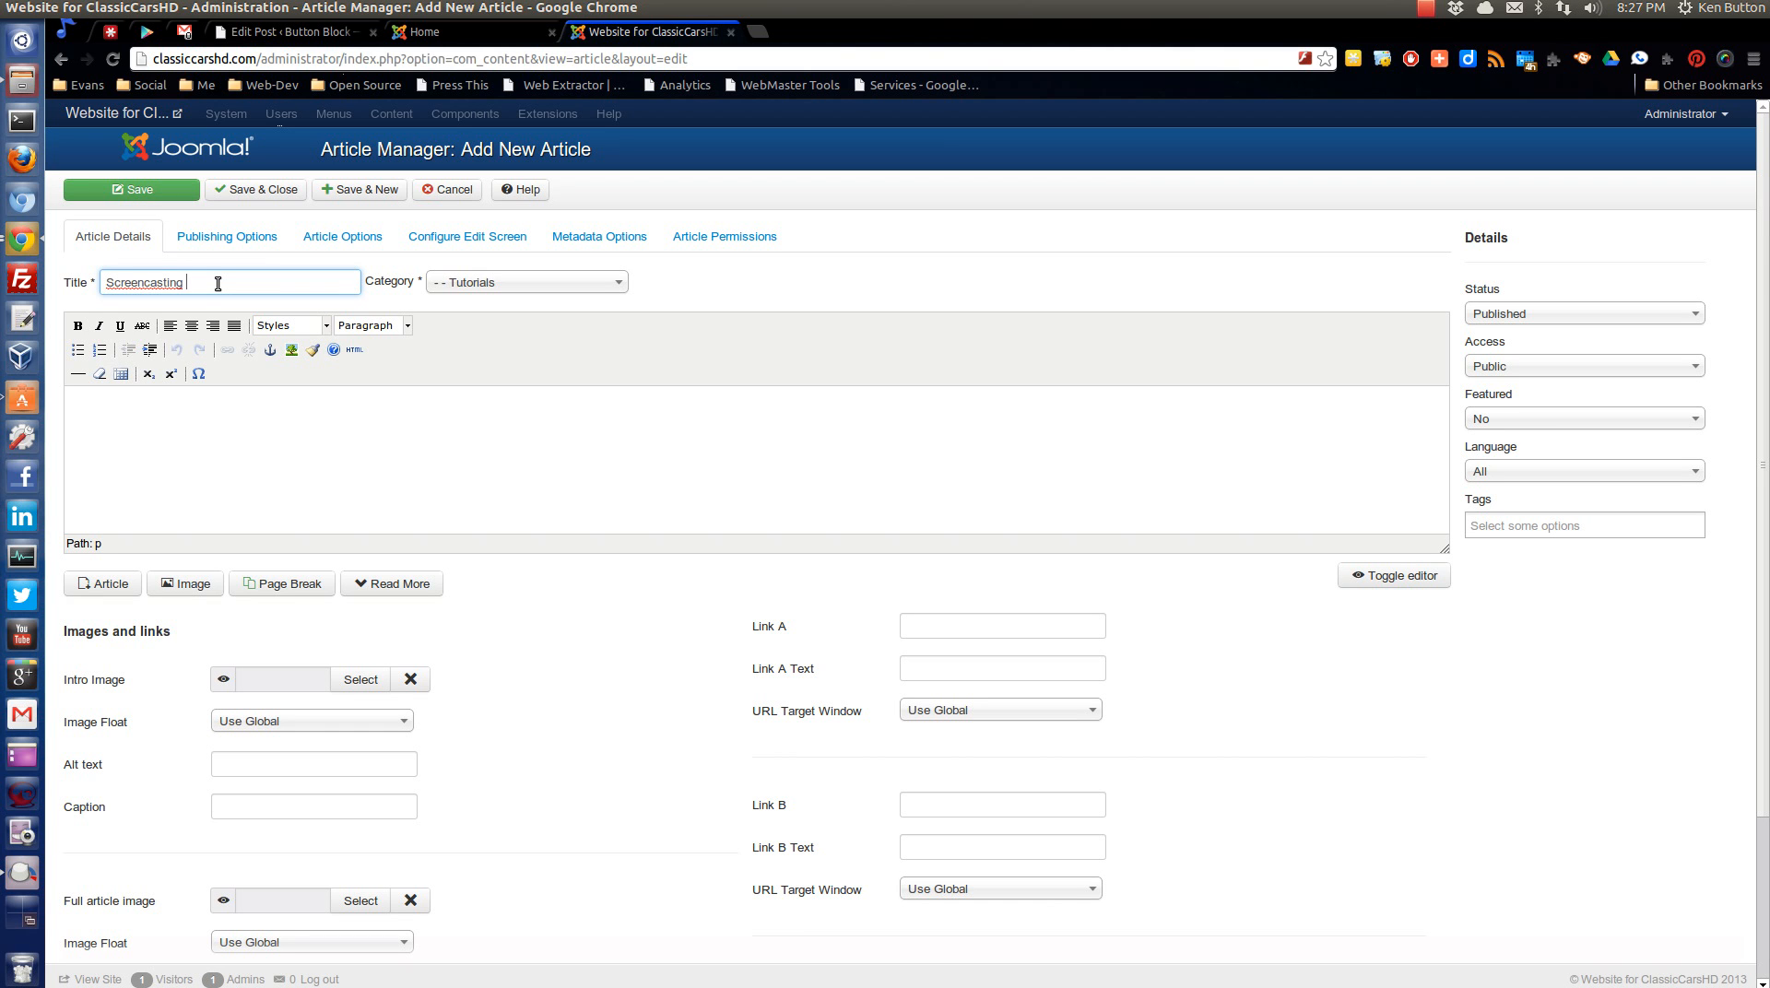
key("BackSpace")
key("Home")
type("Joomla Intro")
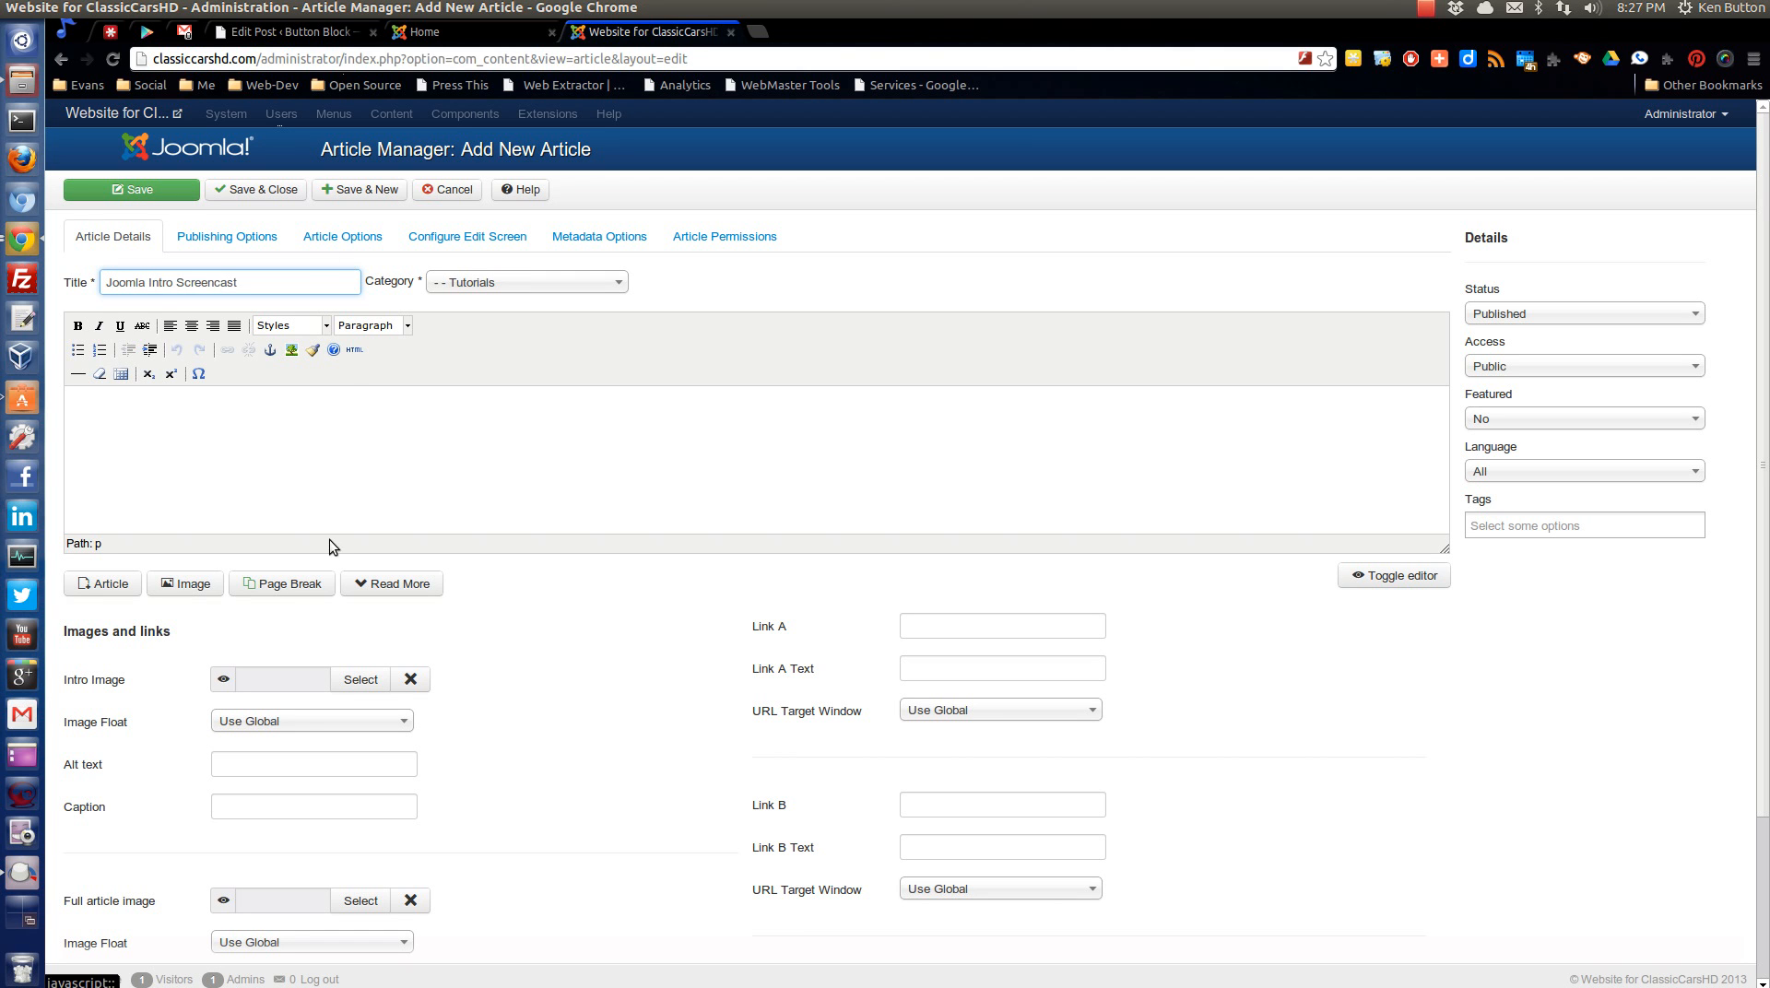
left_click(225, 447)
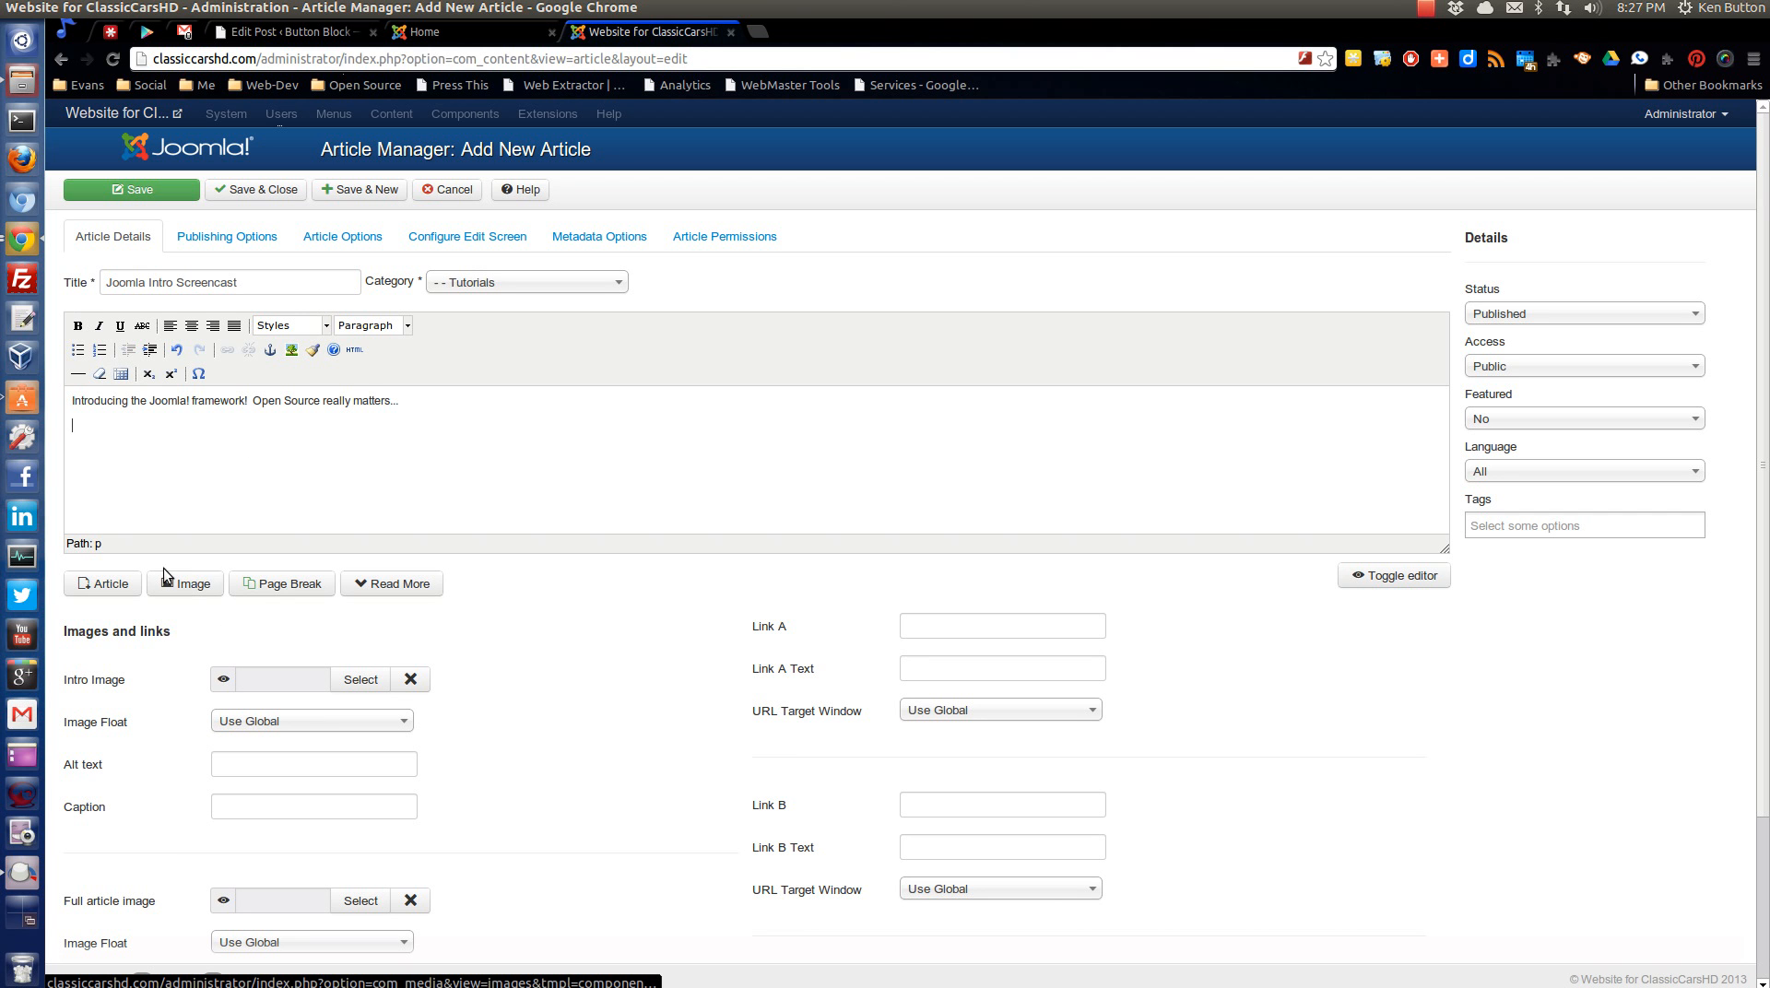
Insert the image apple.jpg from the sampledata/fruitshop folder below the article's text.
left_click(185, 586)
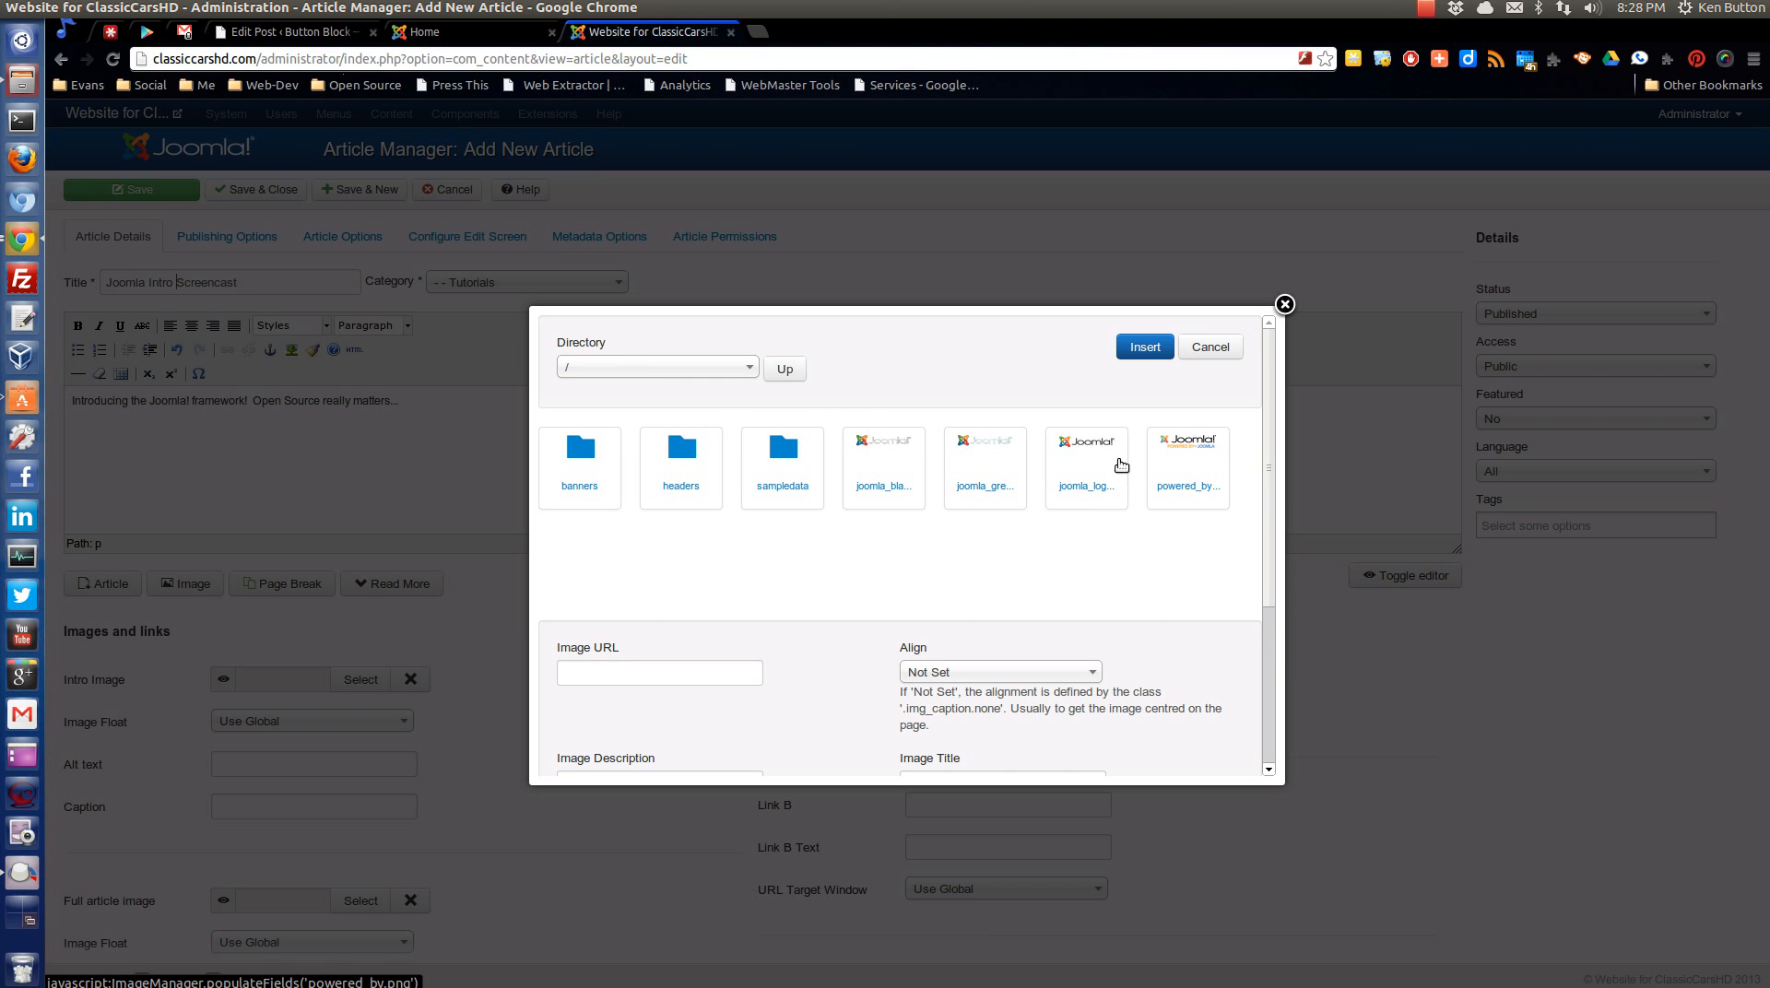
left_click(782, 479)
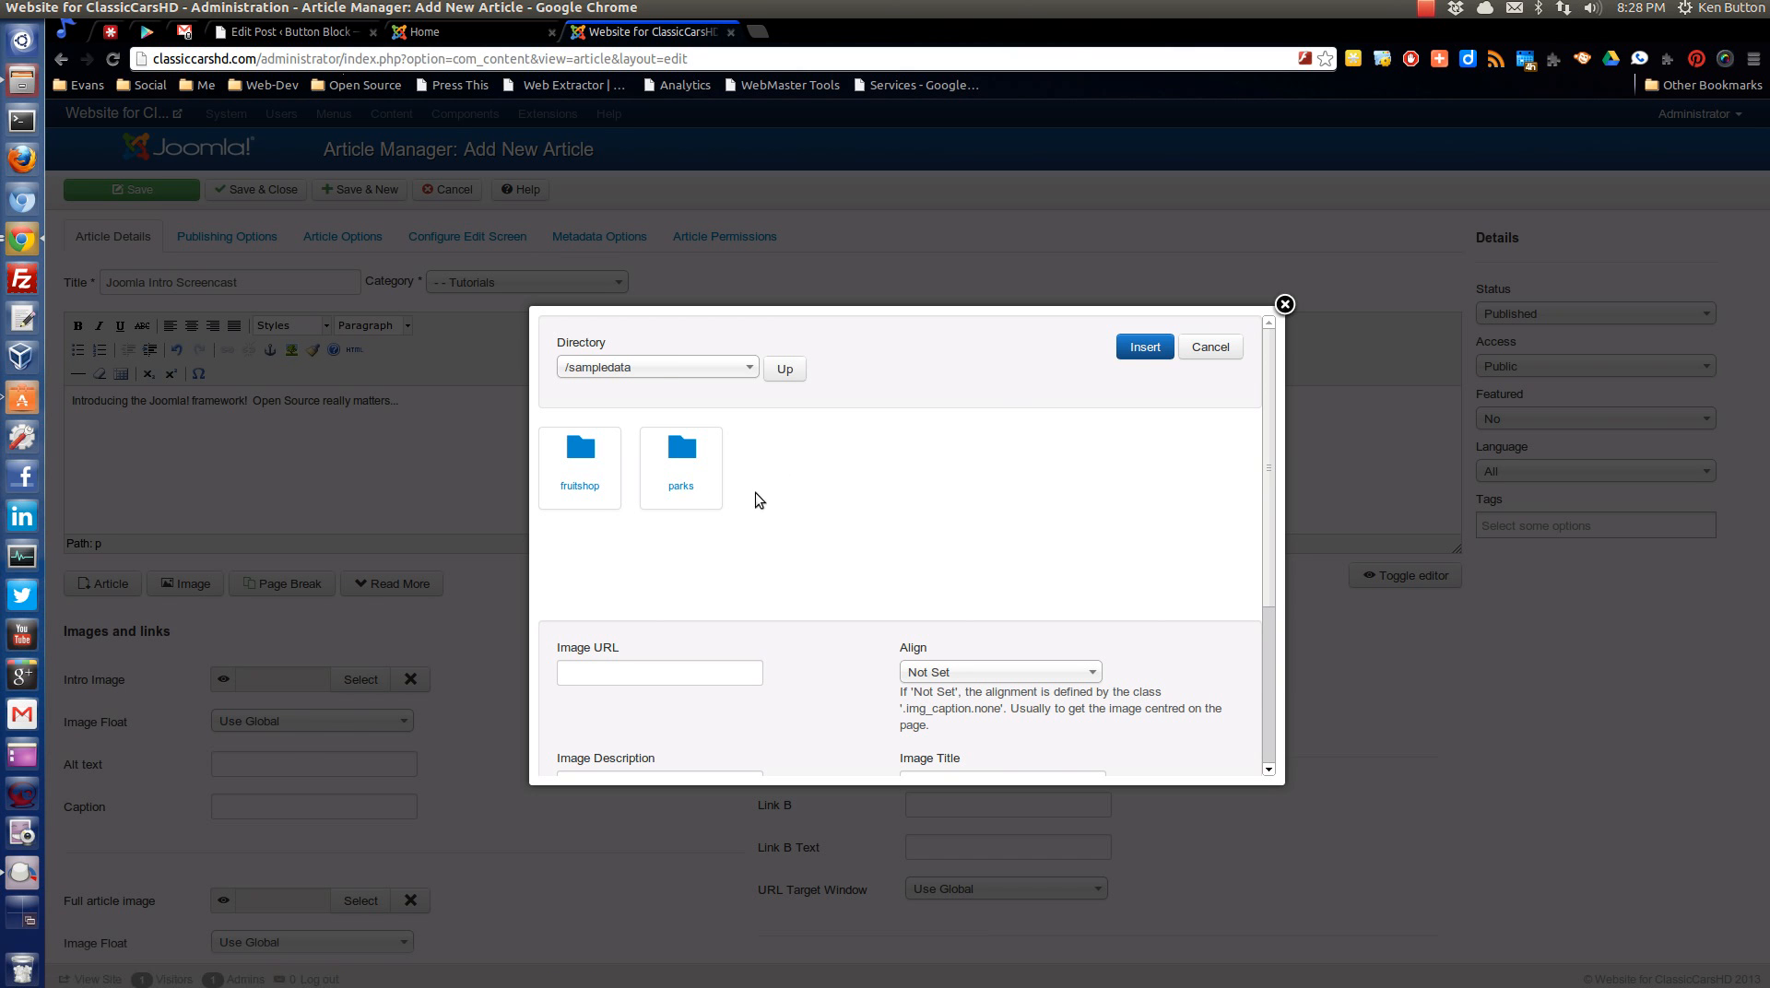
left_click(576, 504)
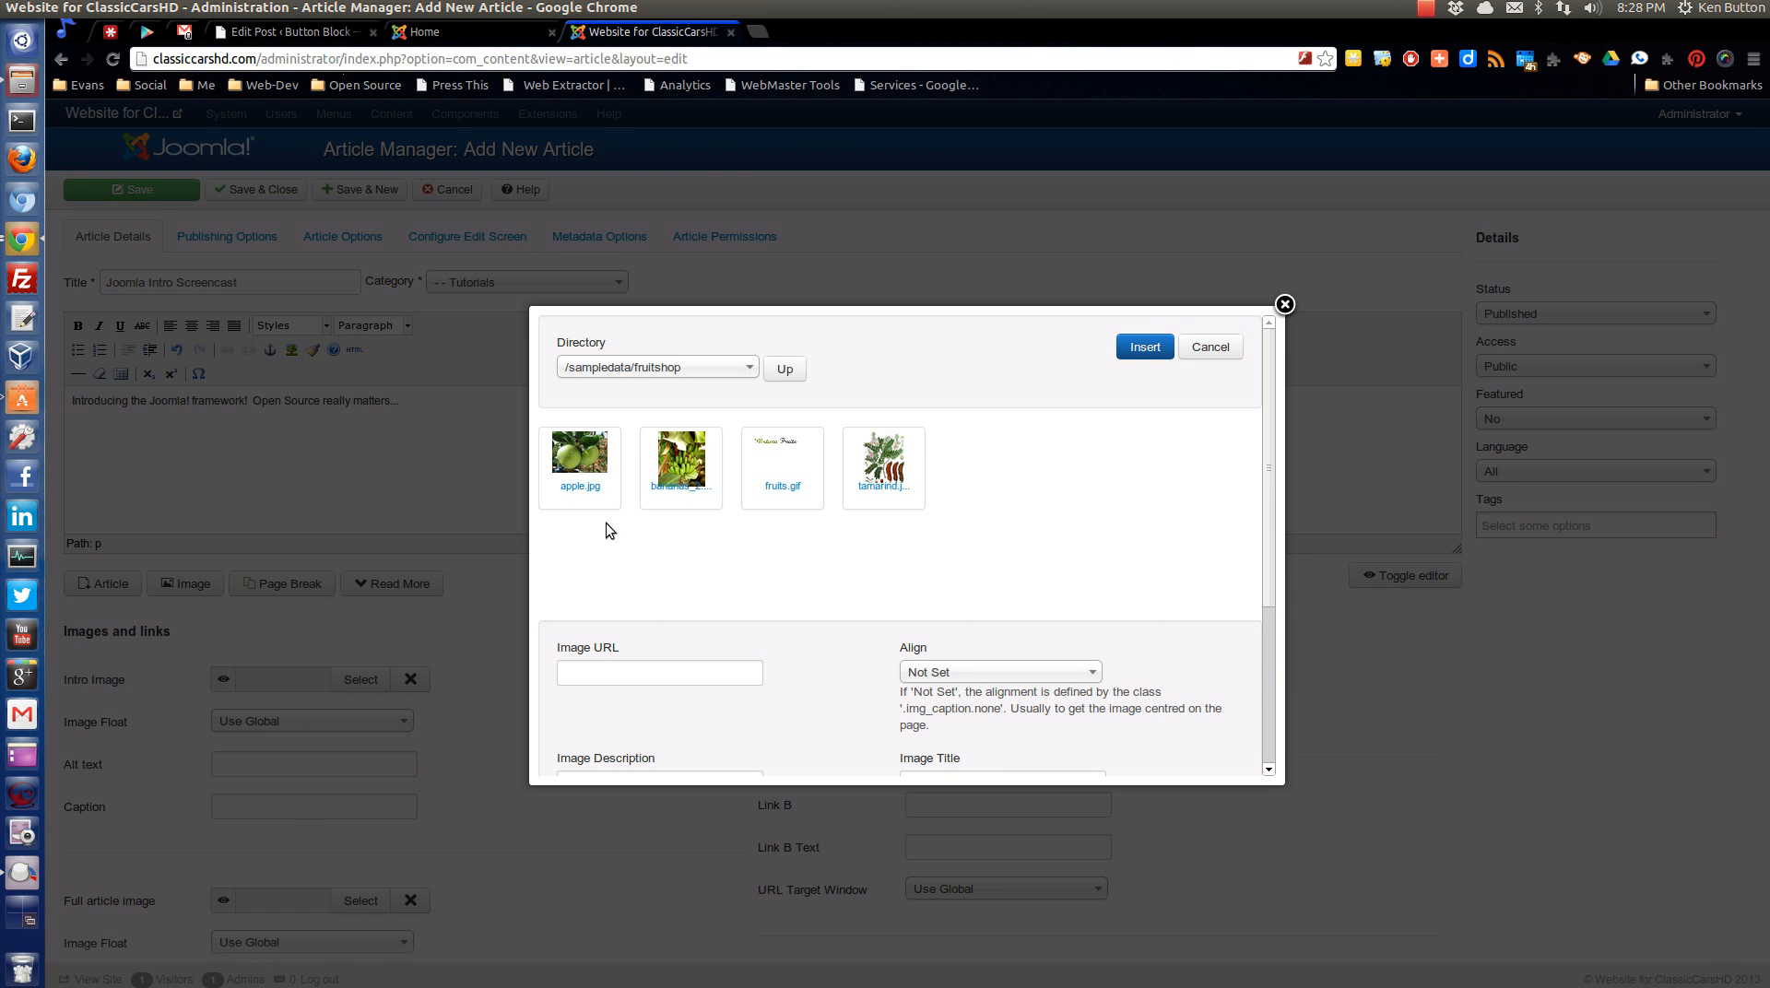
left_click(581, 491)
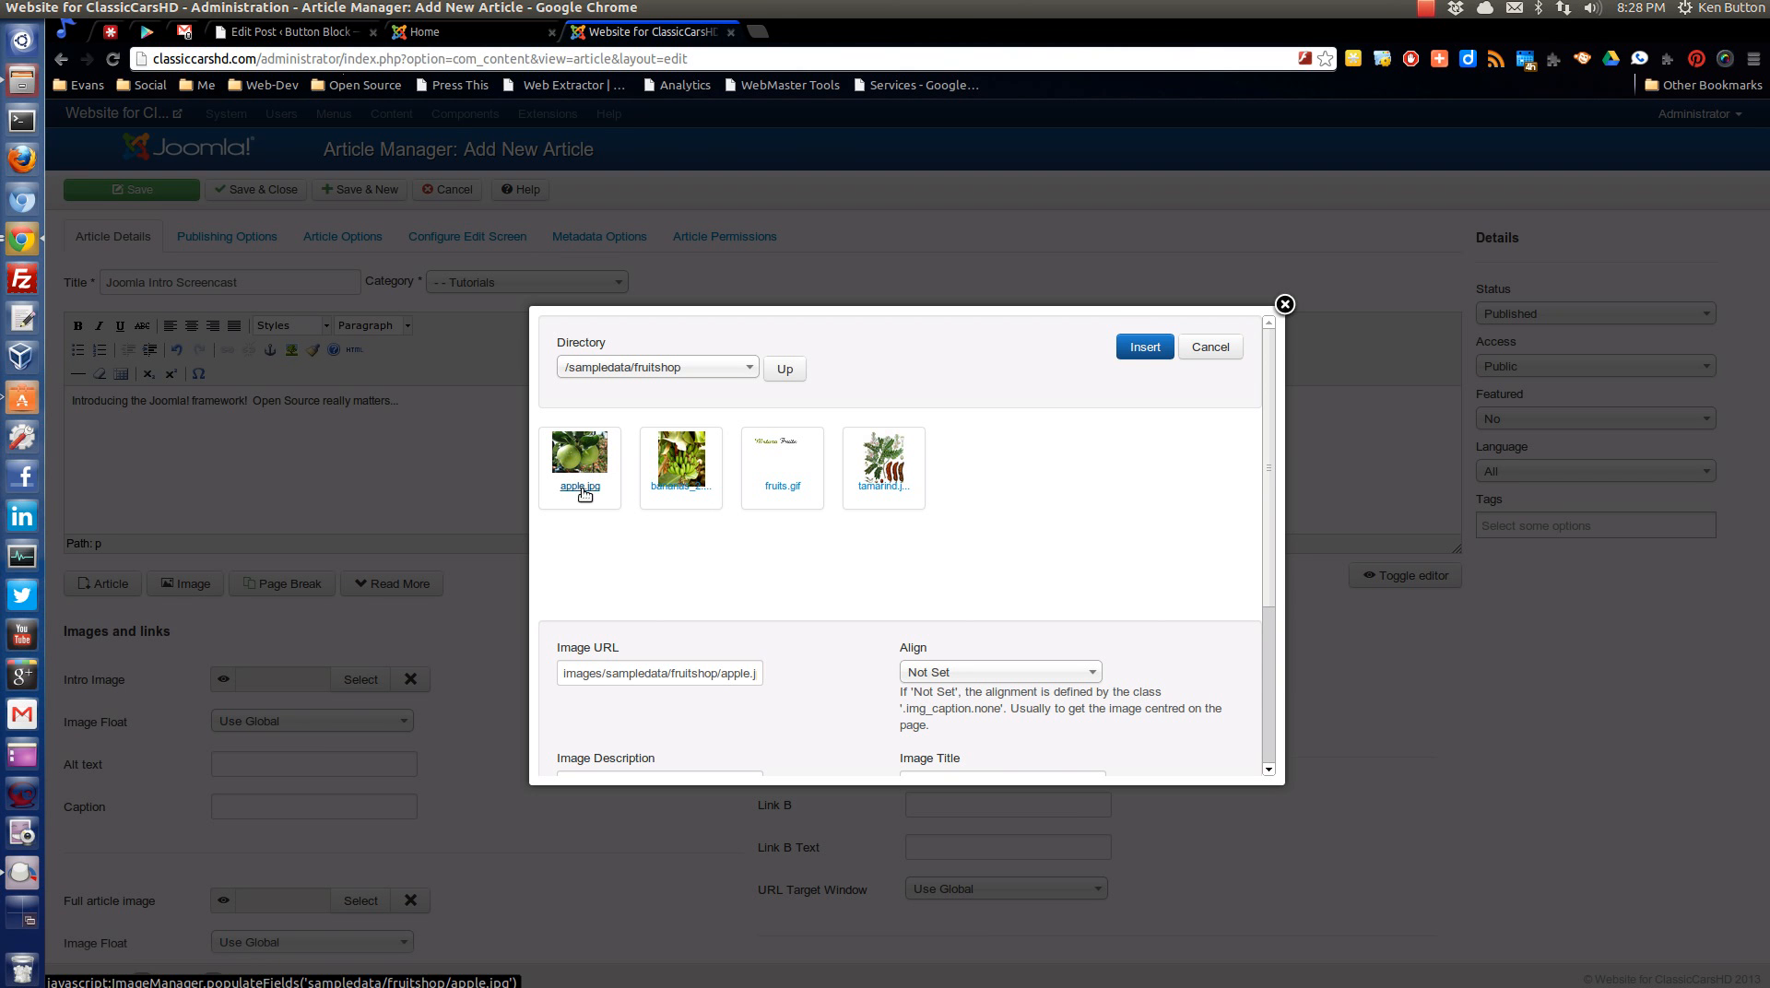
left_click(1145, 348)
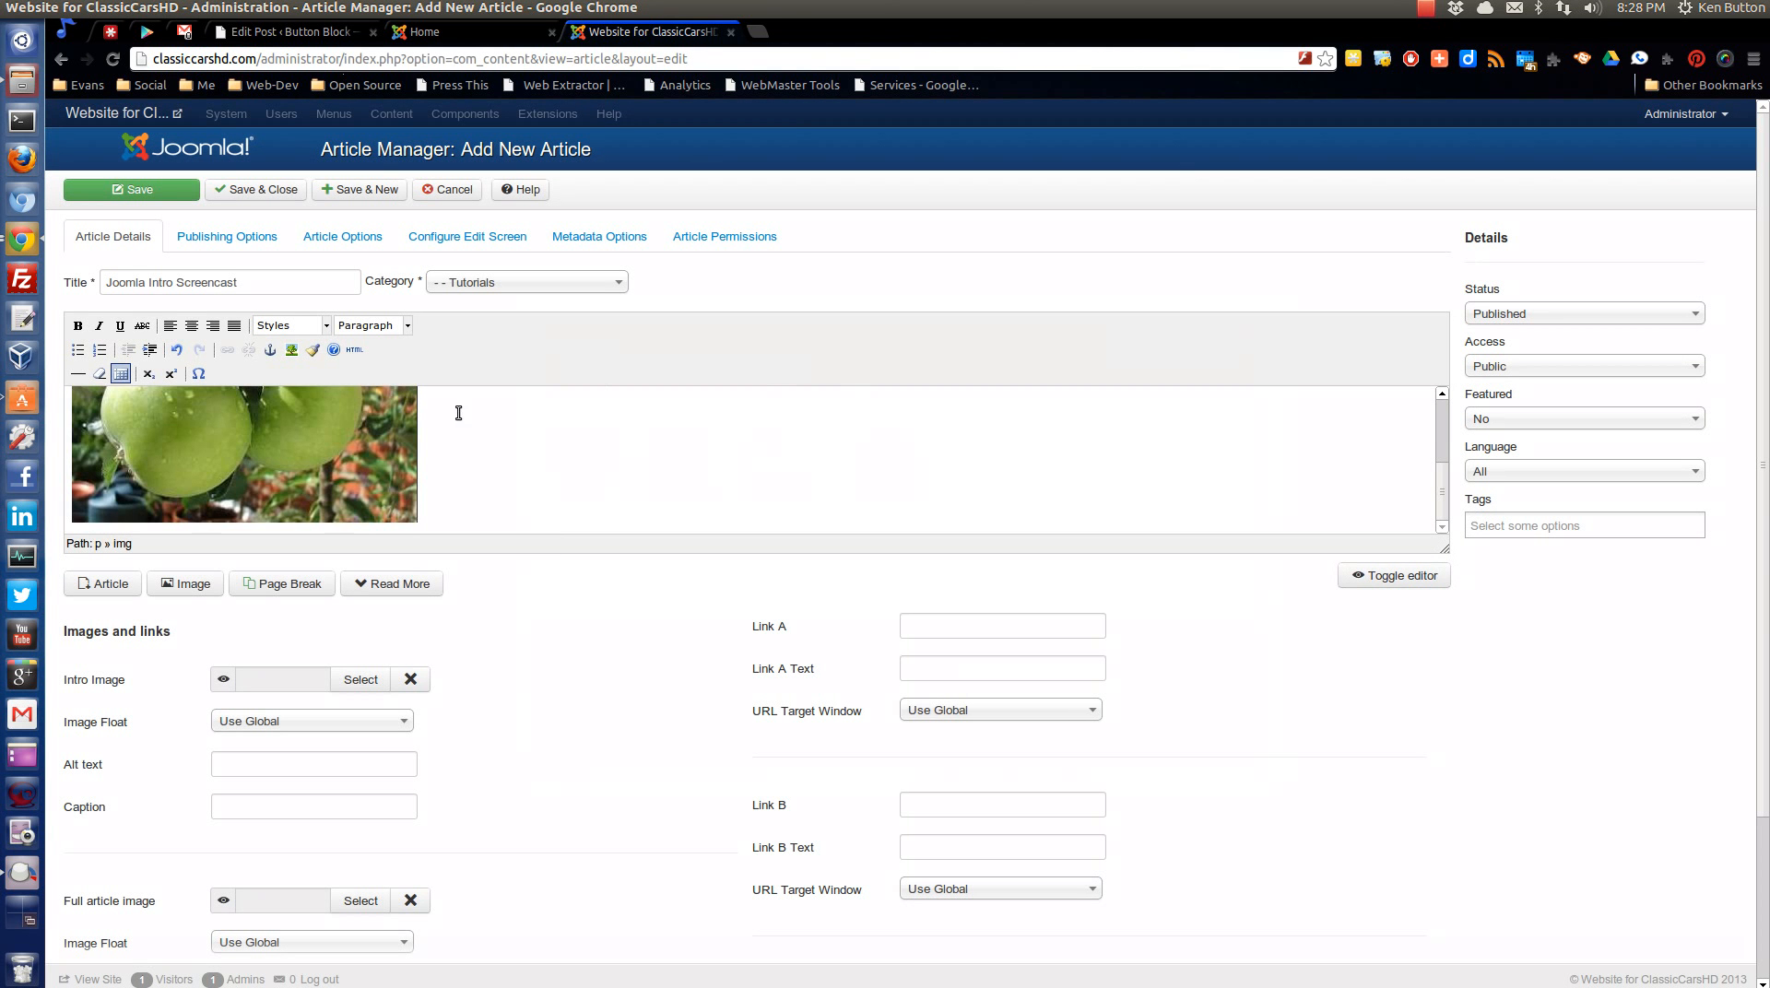
Set the apple image's alignment to Right in its image properties and update it.
left_click(246, 435)
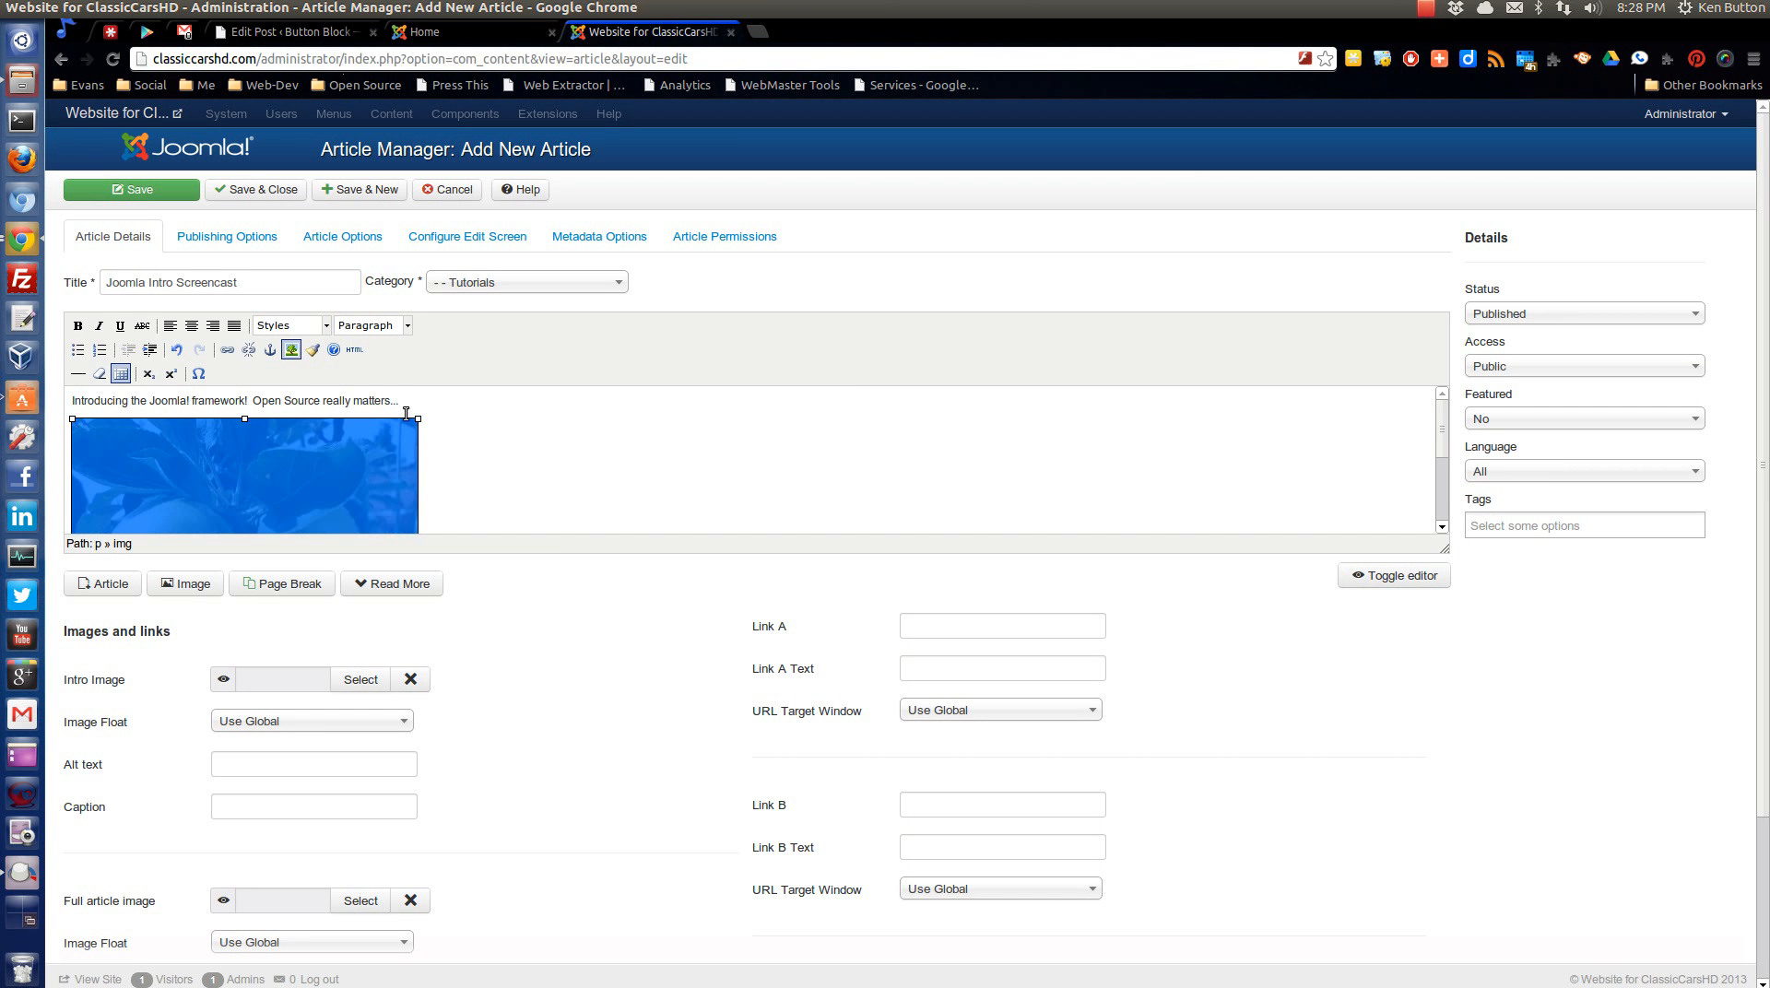
left_click(291, 351)
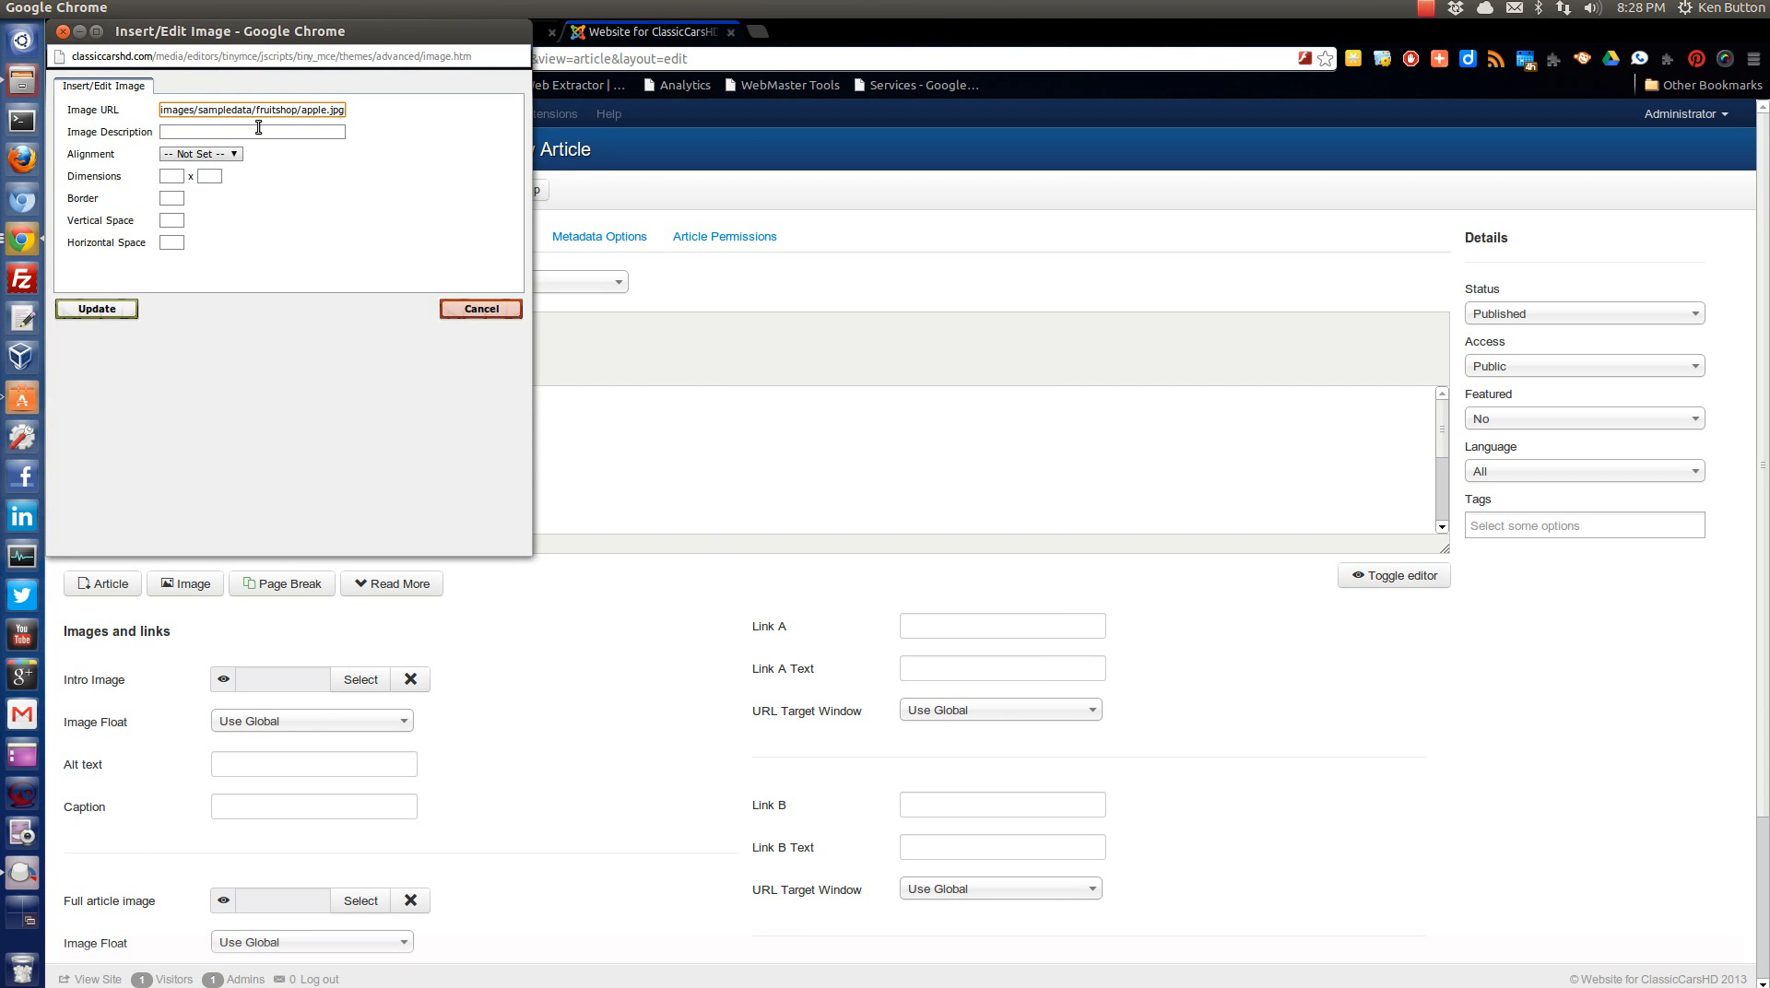
left_click(194, 154)
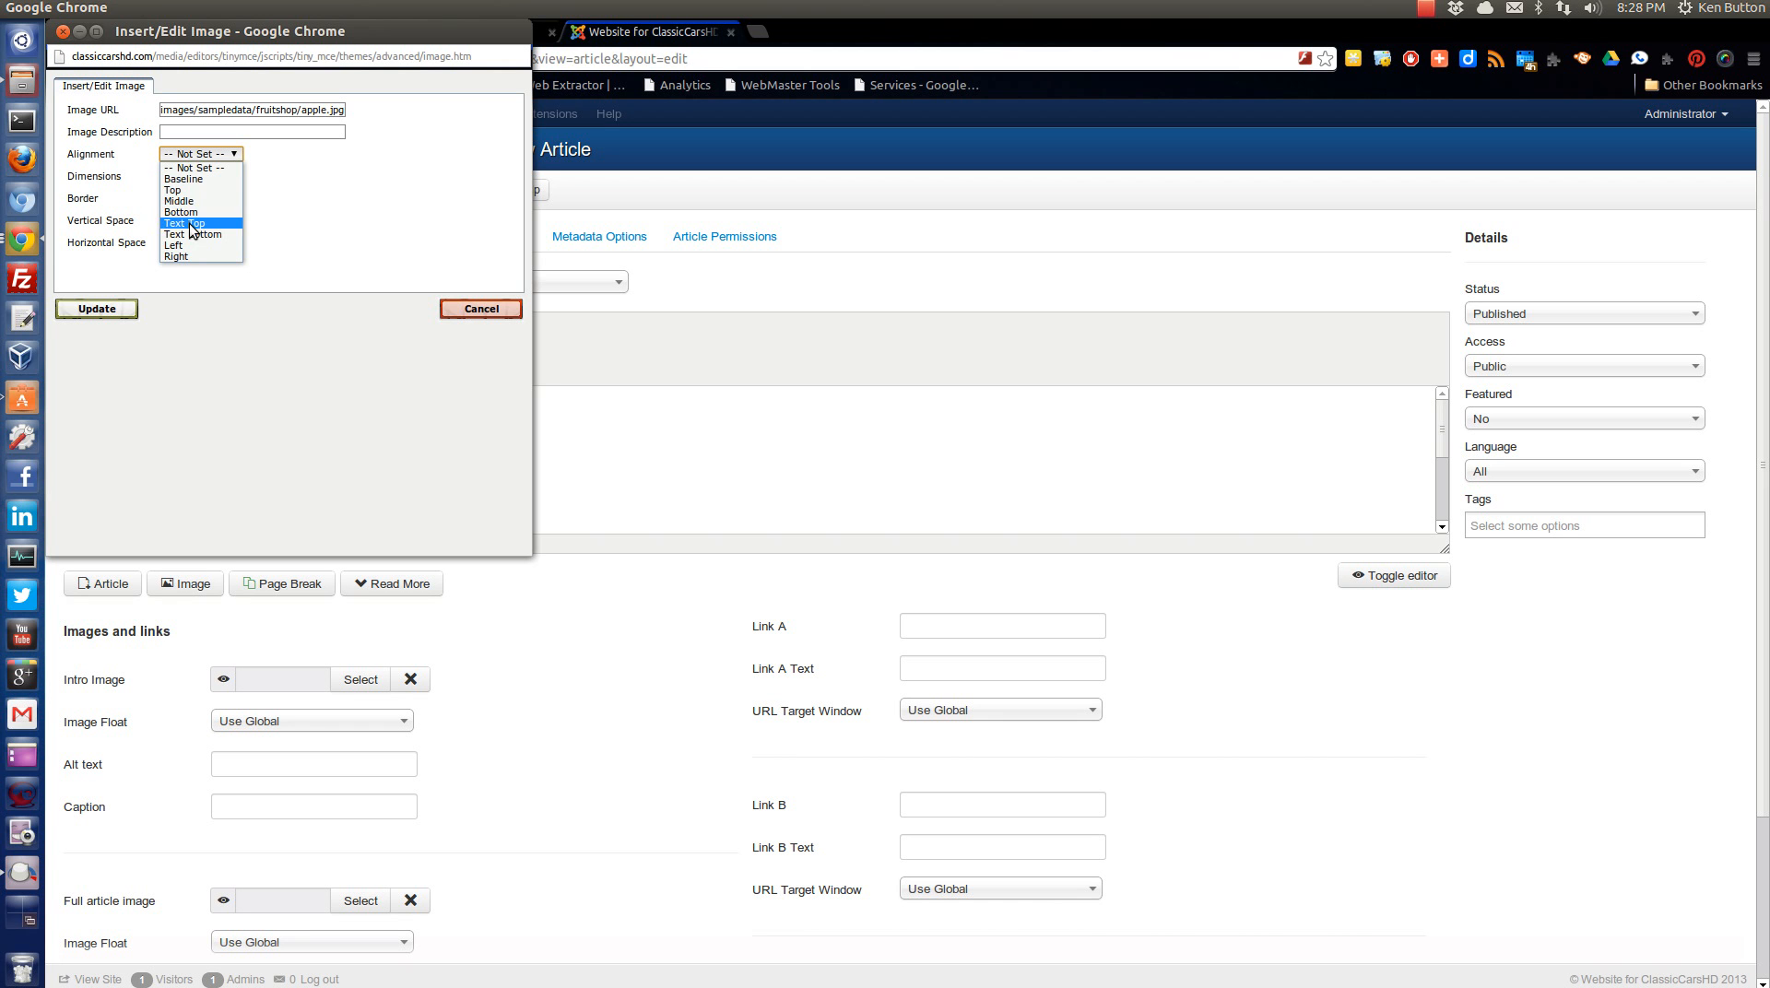
left_click(184, 256)
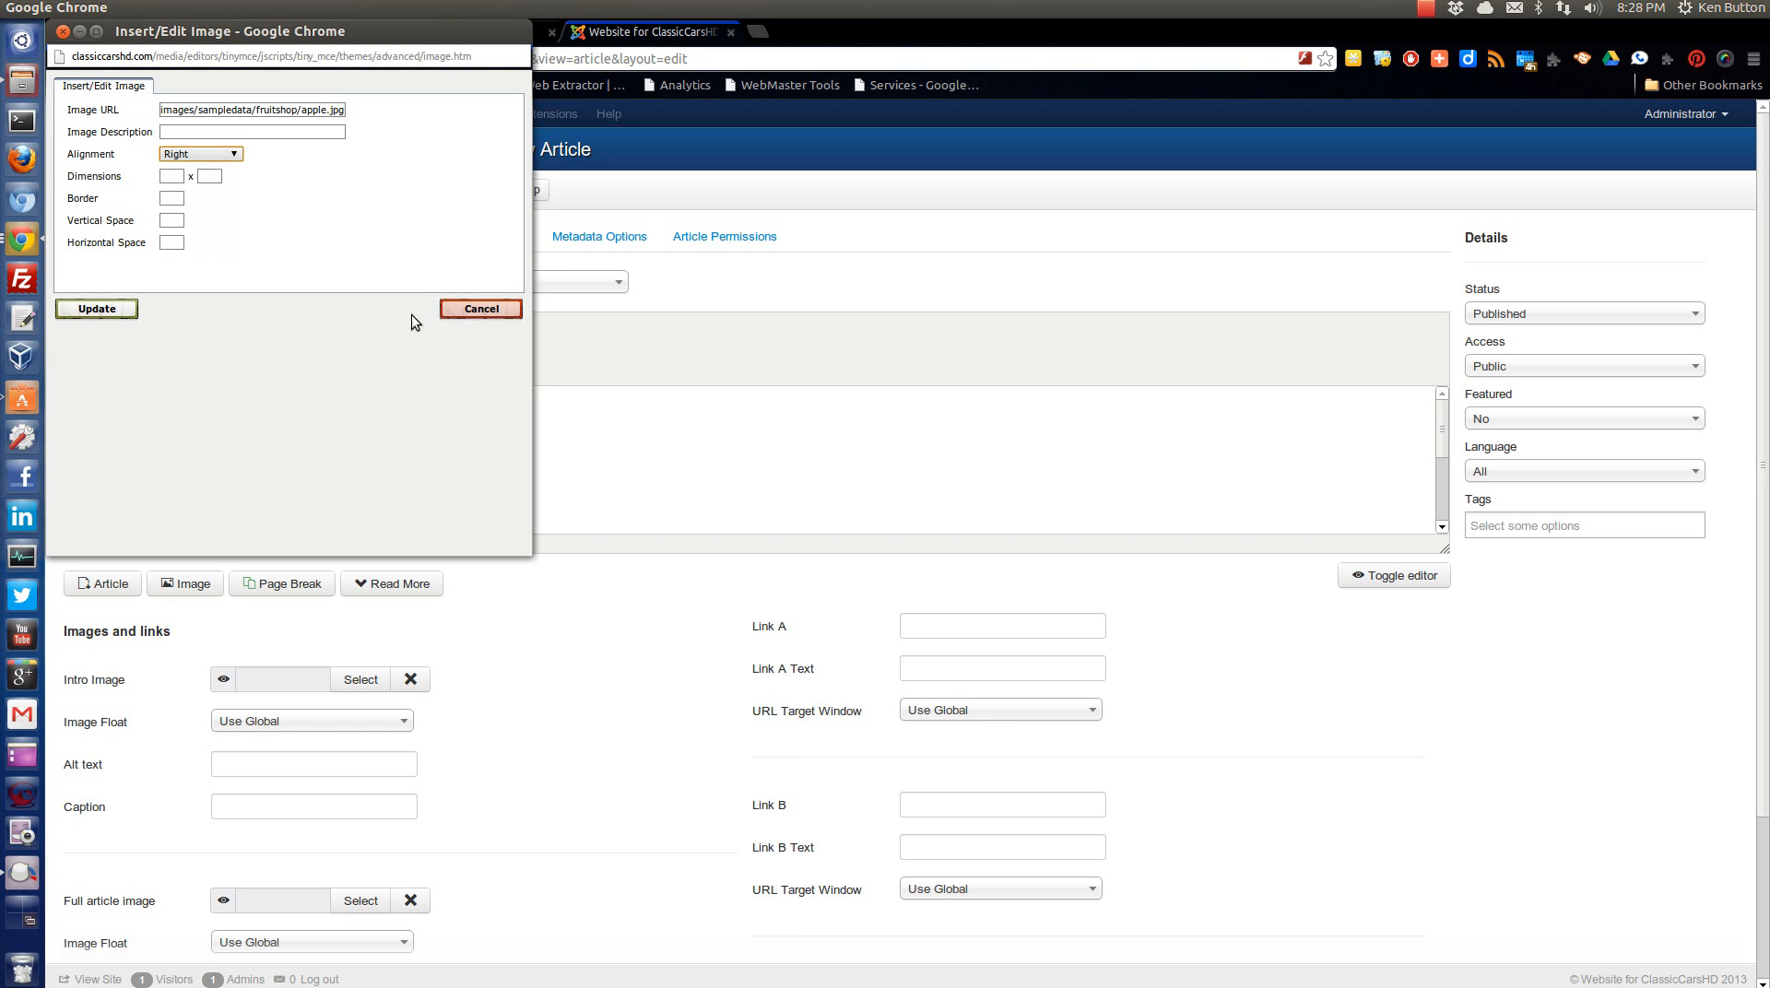
left_click(101, 307)
Add two "more text..." paragraphs separated by a blank line below the opening sentence, and move the apple image up beside them.
left_click_drag(1126, 460, 476, 402)
left_click(424, 400)
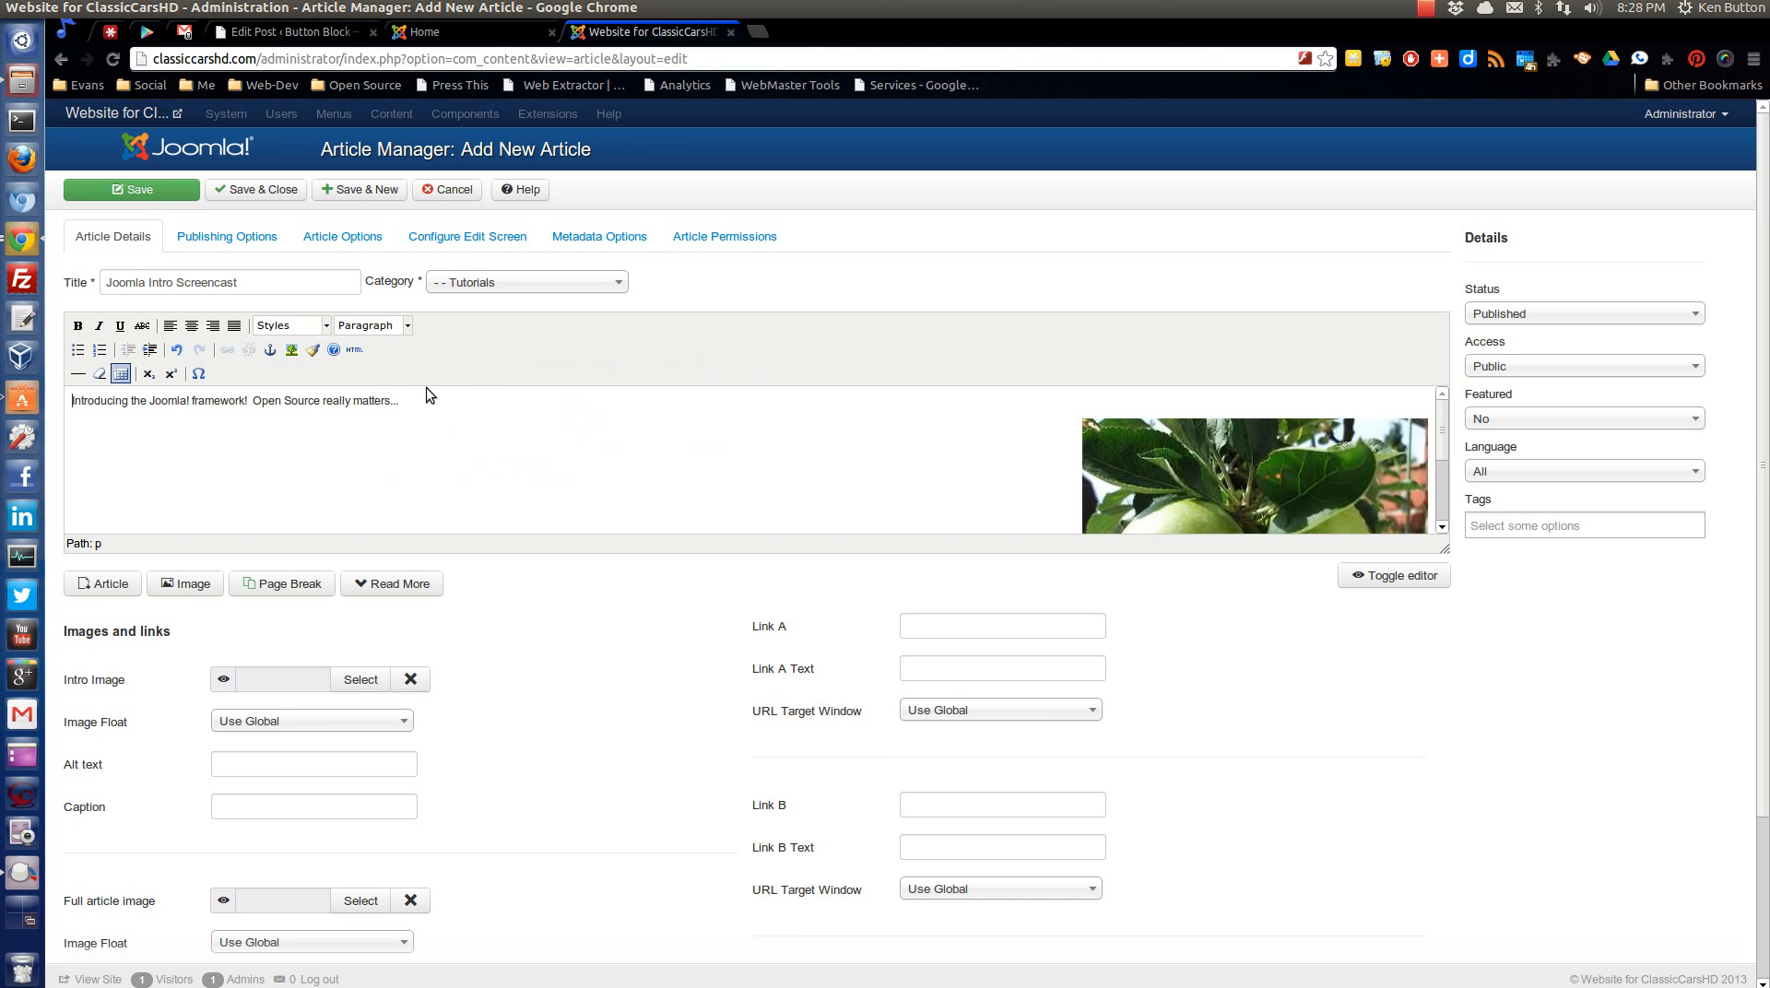
key("Return")
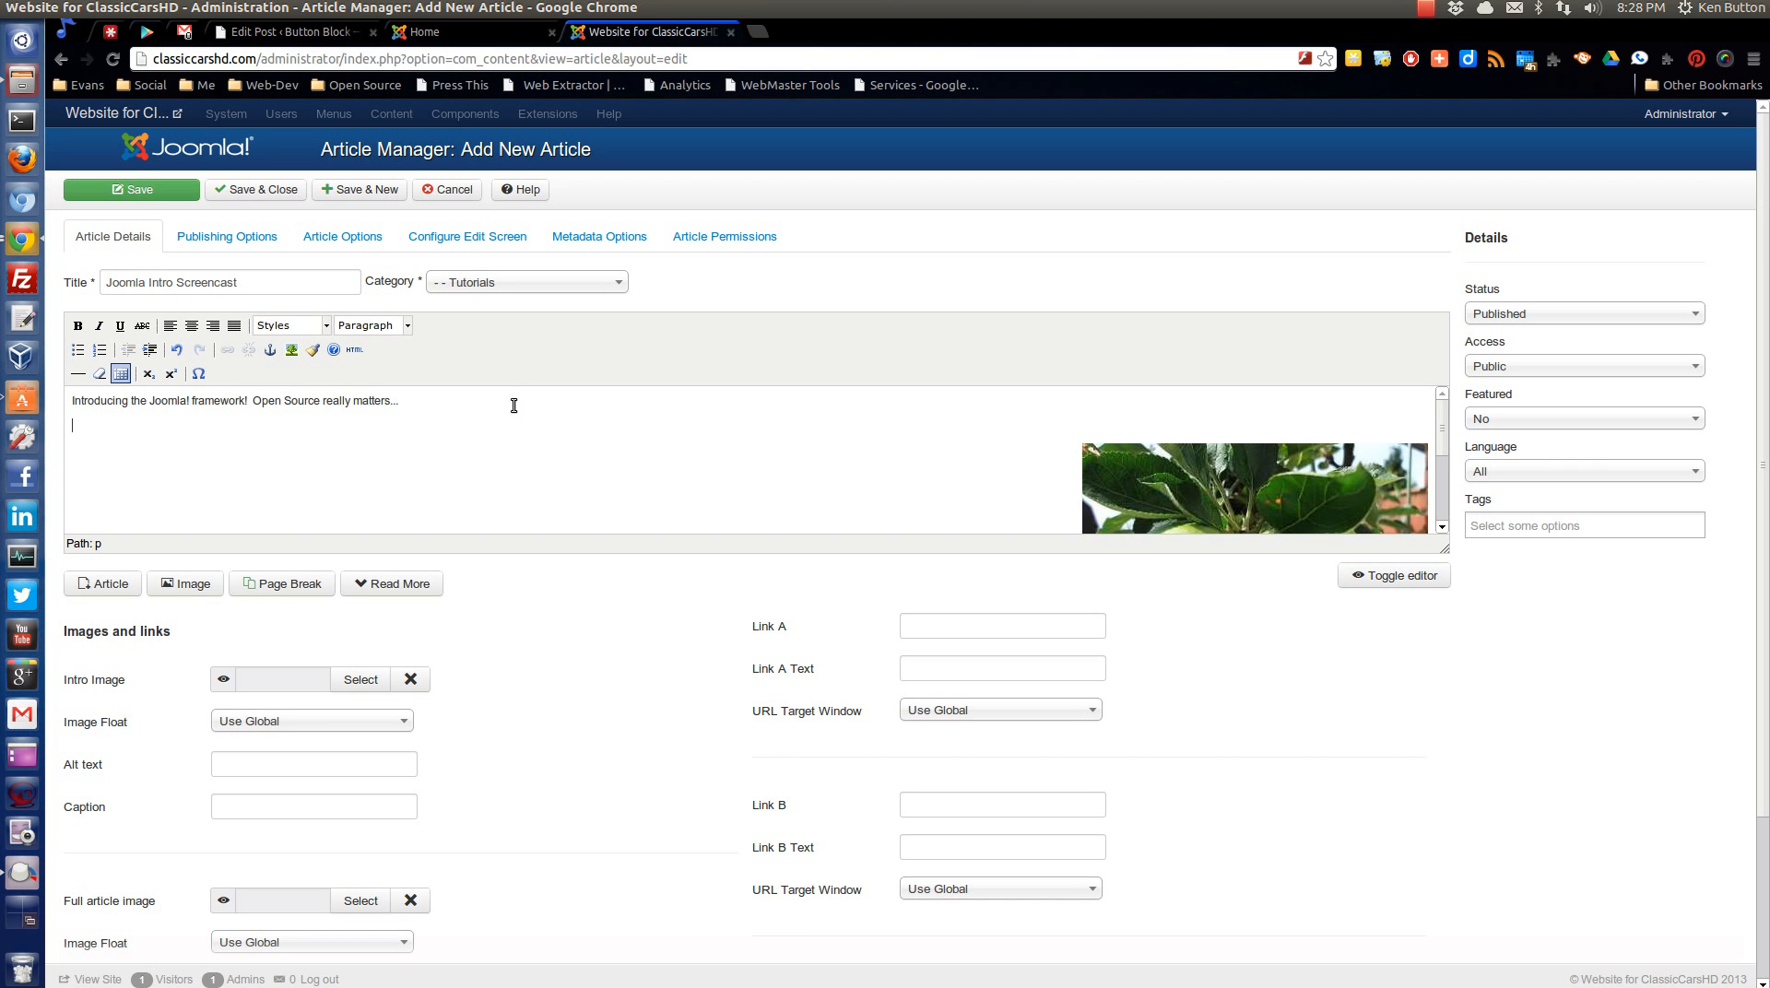
type("more text...")
key("Return")
key("Return")
type("more")
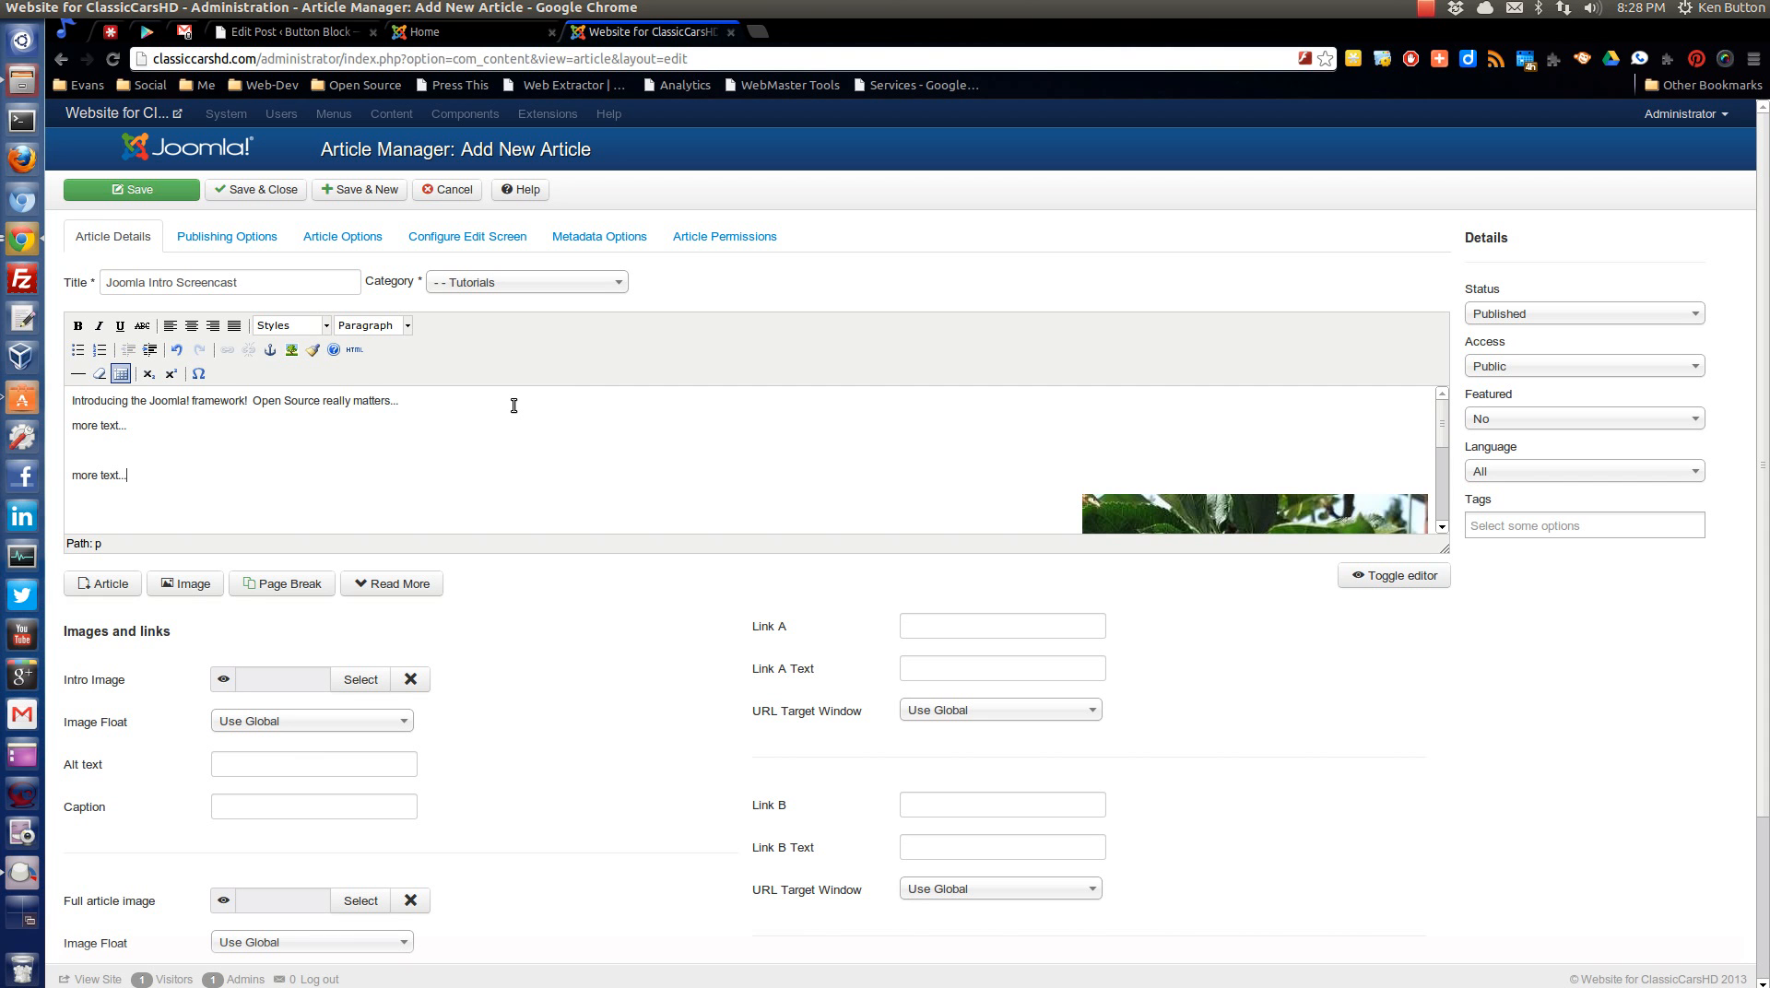
left_click_drag(997, 404, 755, 399)
left_click(868, 424)
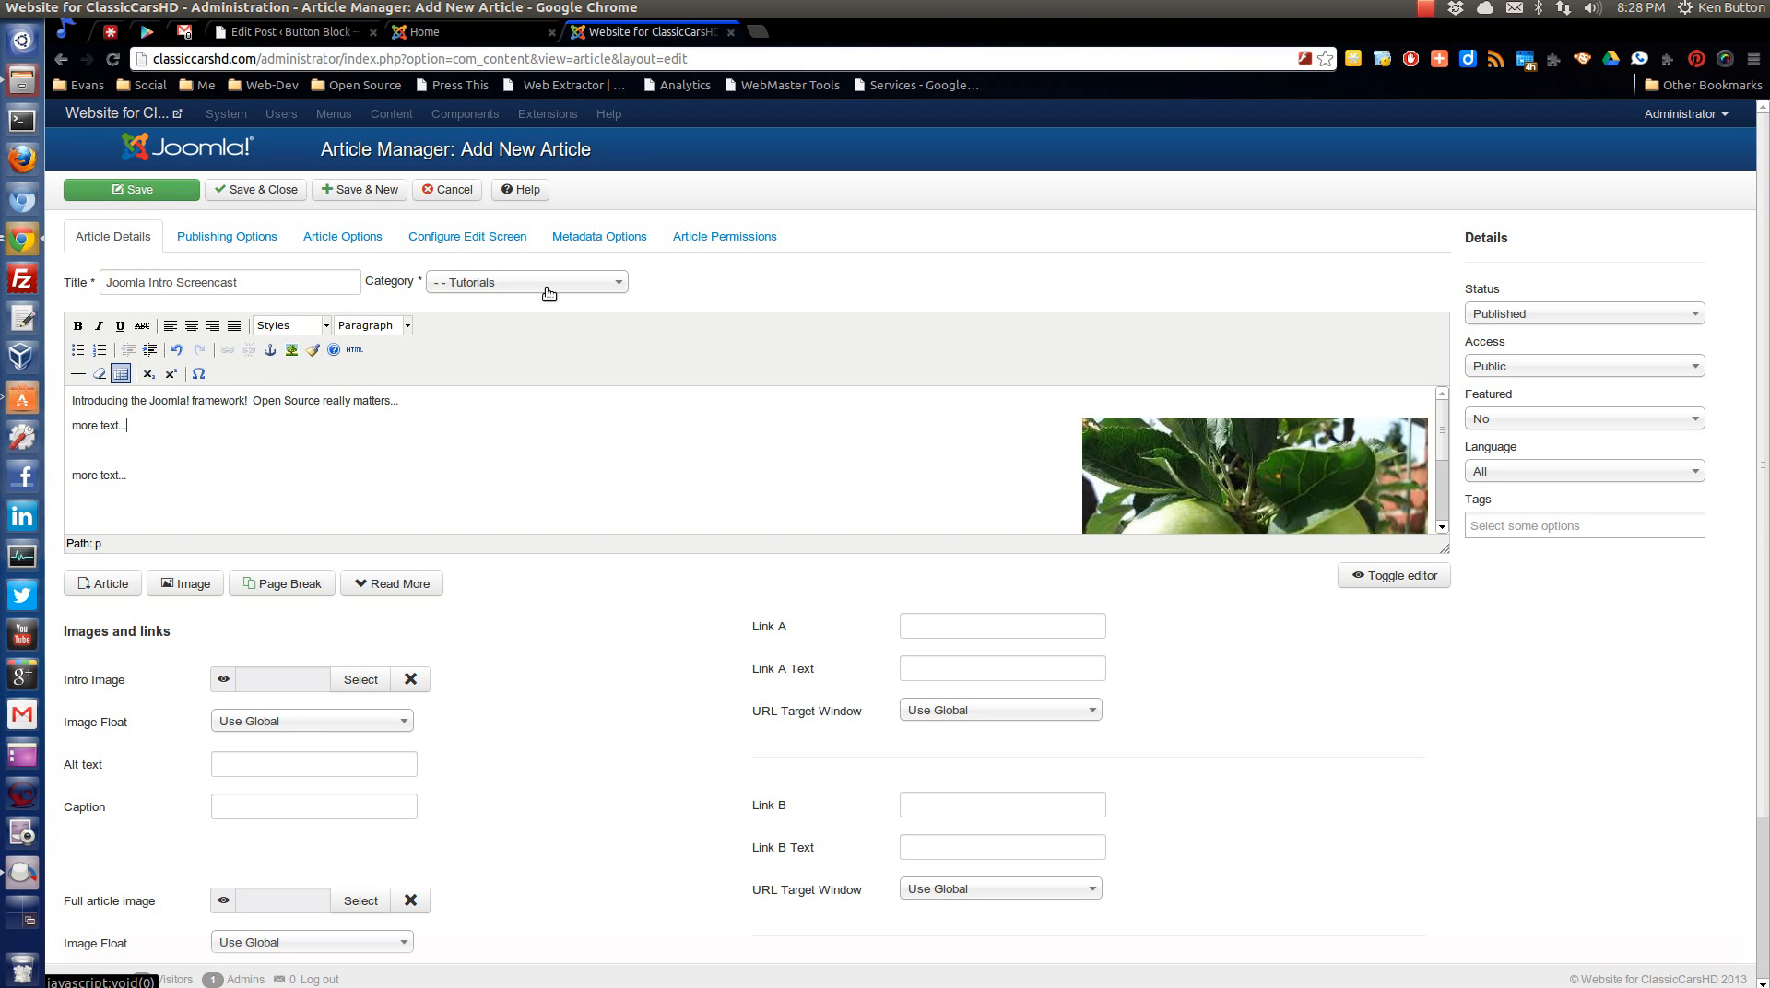
Review the article's publishing options and status choices, and save and close the article.
left_click(233, 238)
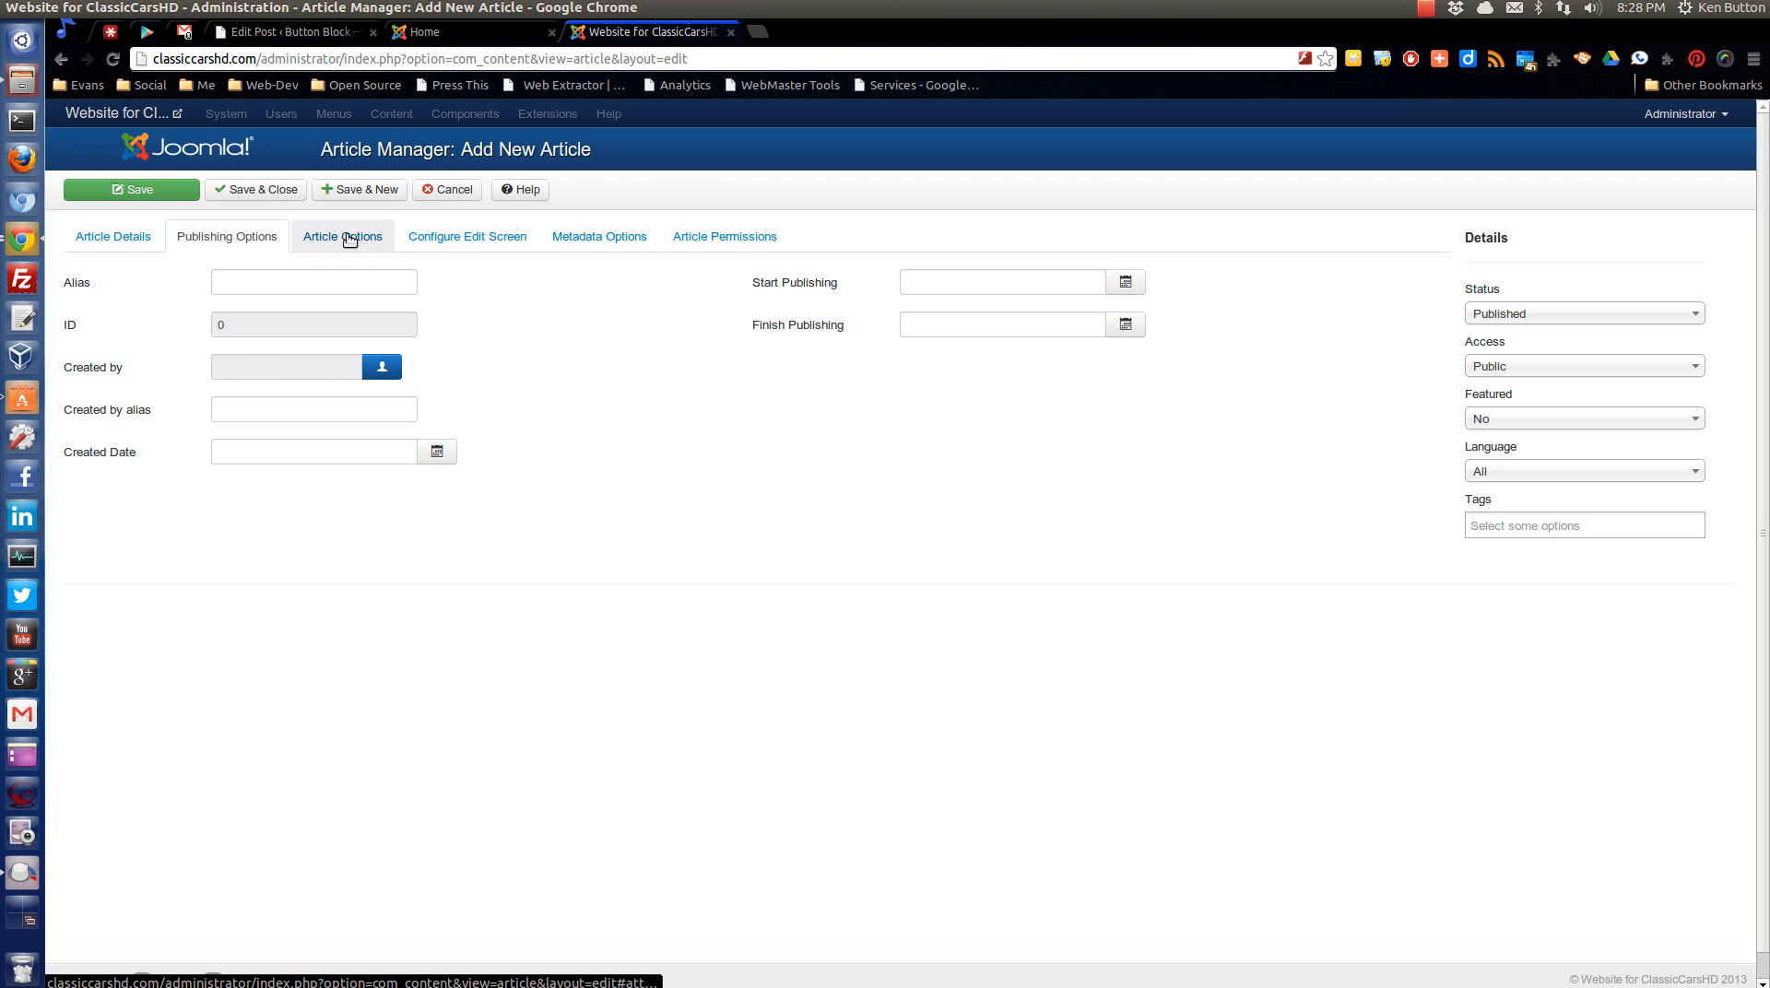
left_click(115, 238)
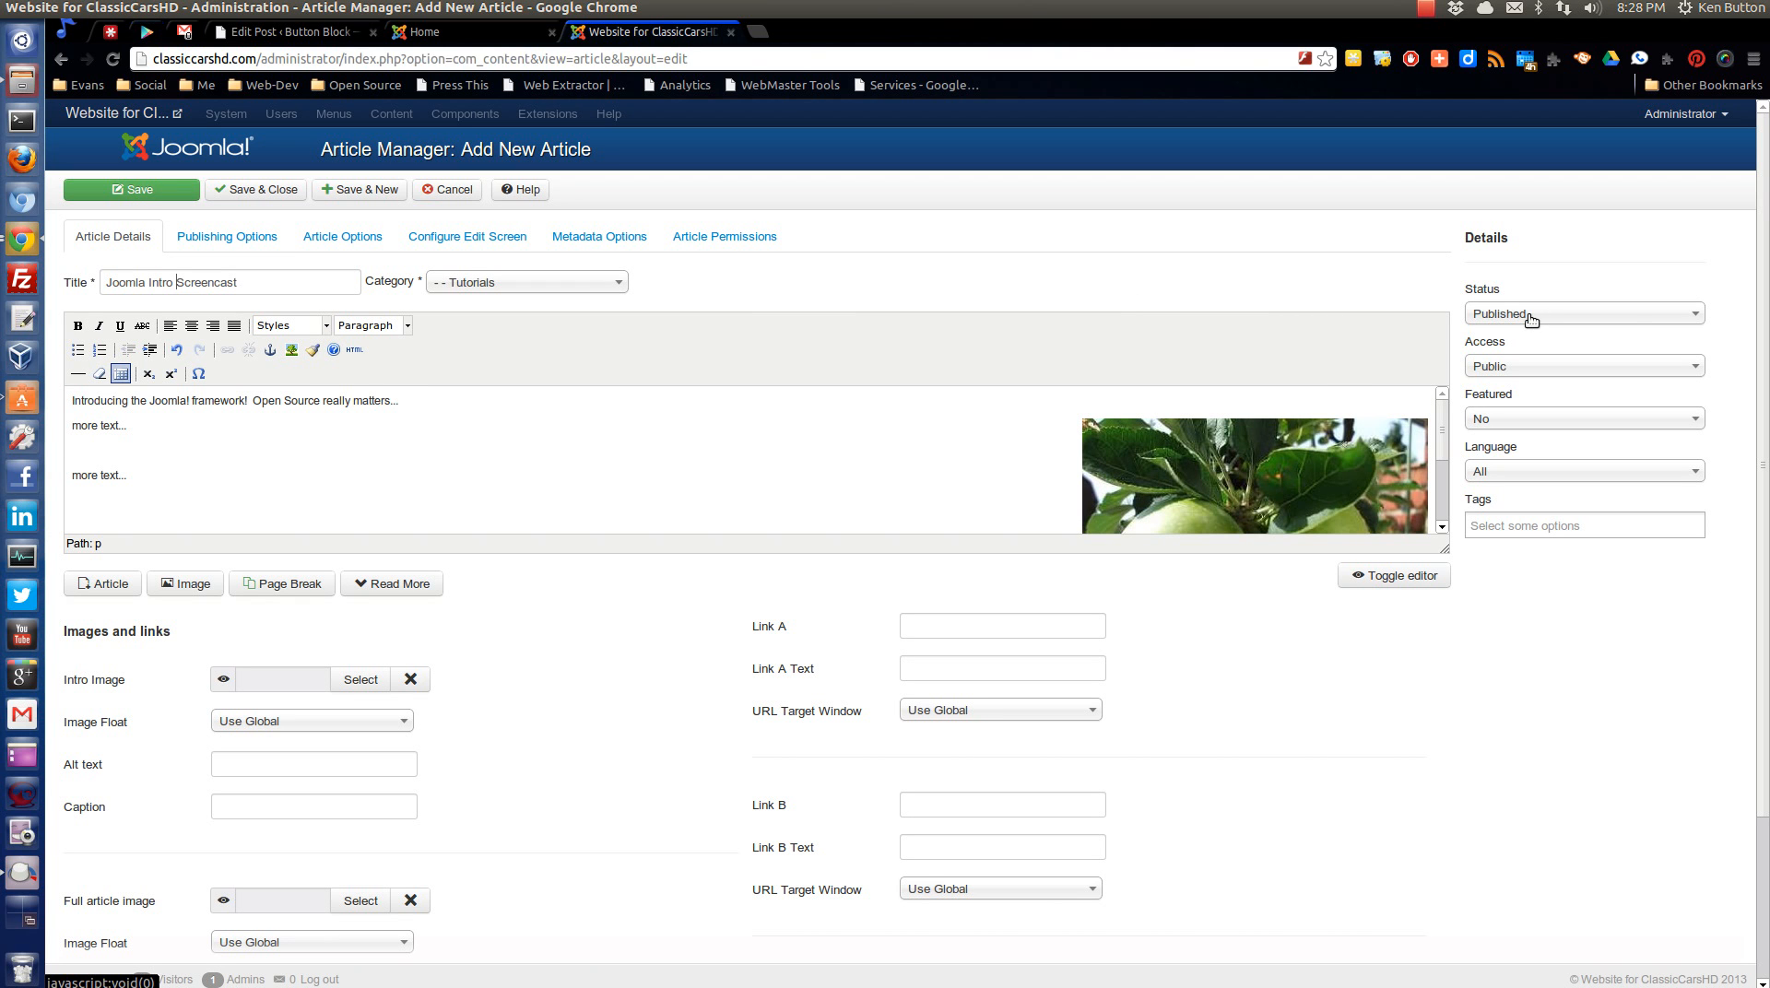
left_click(1562, 316)
left_click(1561, 317)
left_click(273, 189)
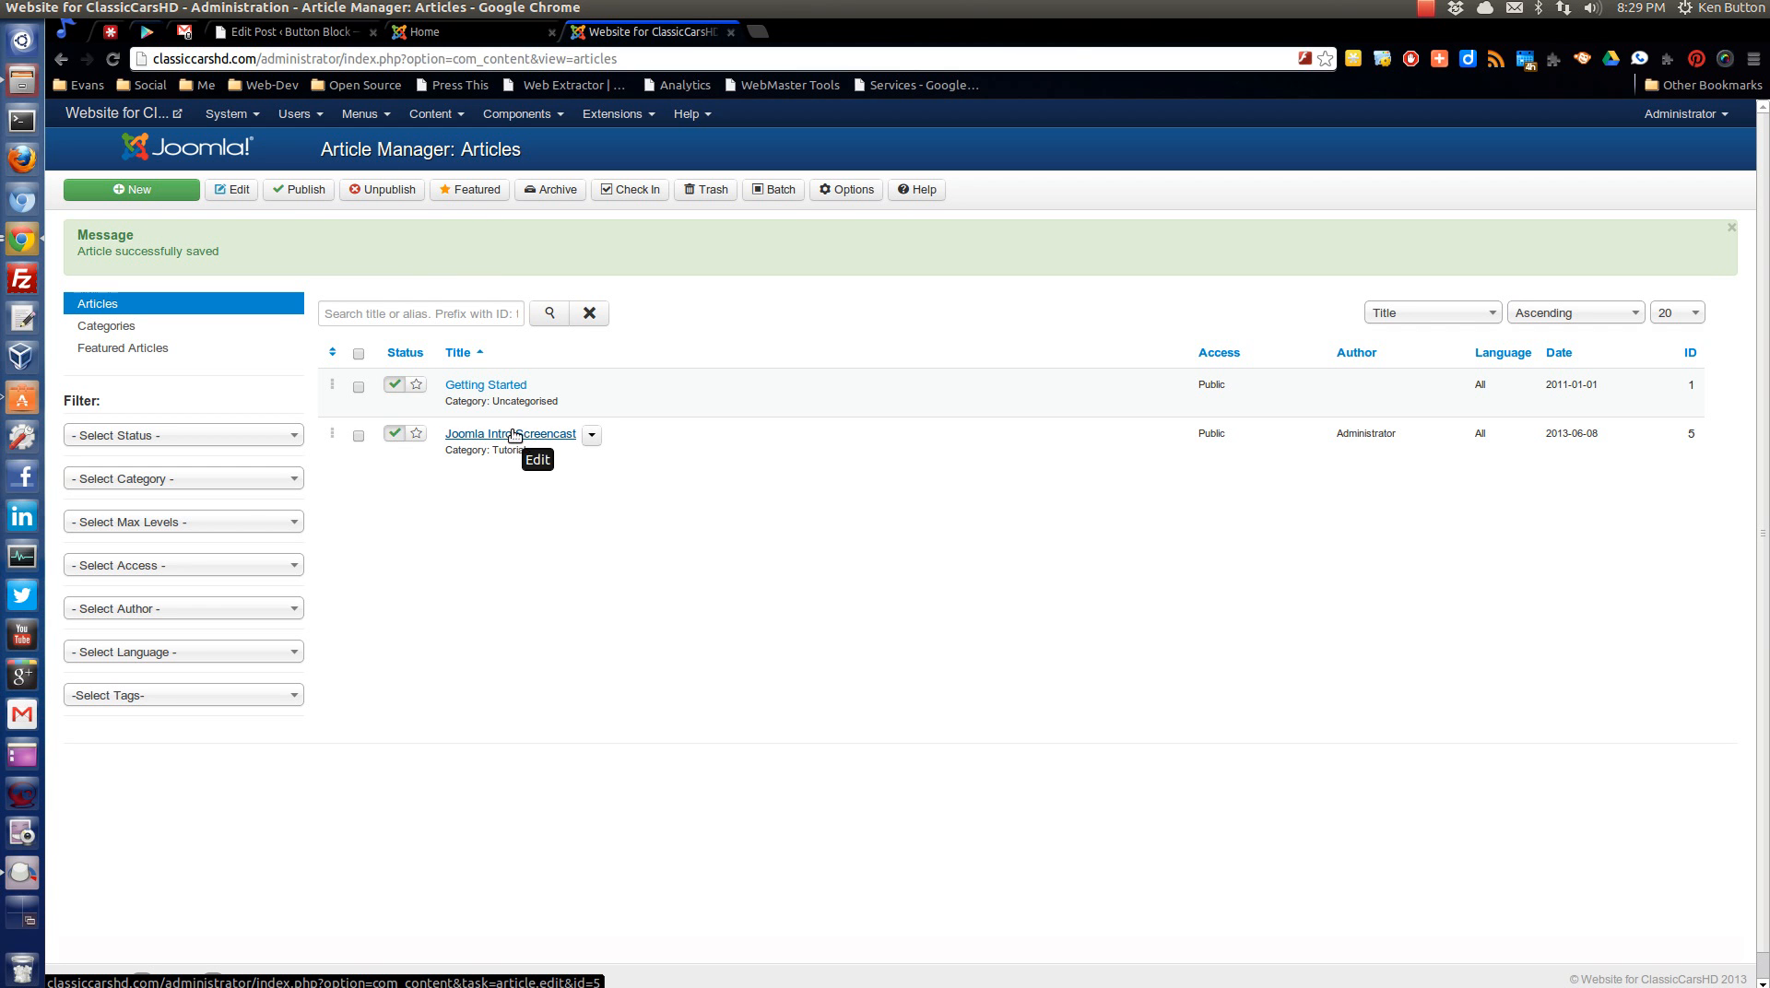
Look over the article categories and open the Main Menu's list of menu items.
left_click(430, 114)
left_click(445, 168)
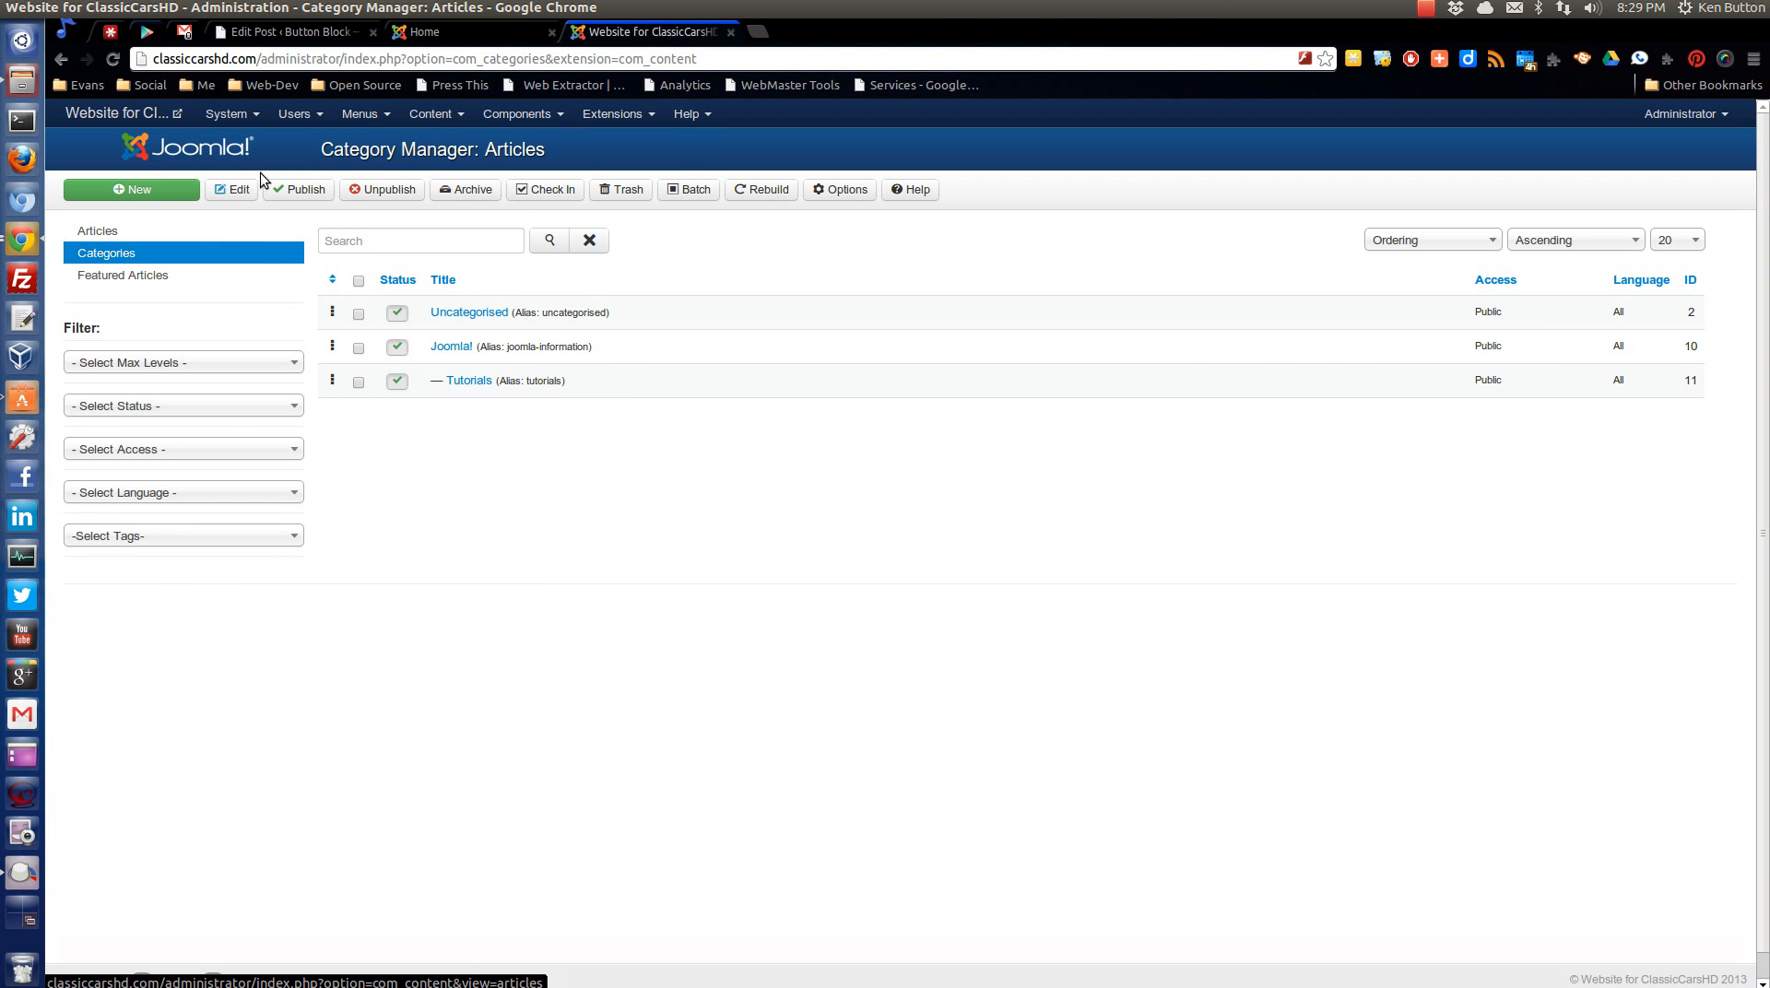
left_click(351, 115)
mouse_move(354, 148)
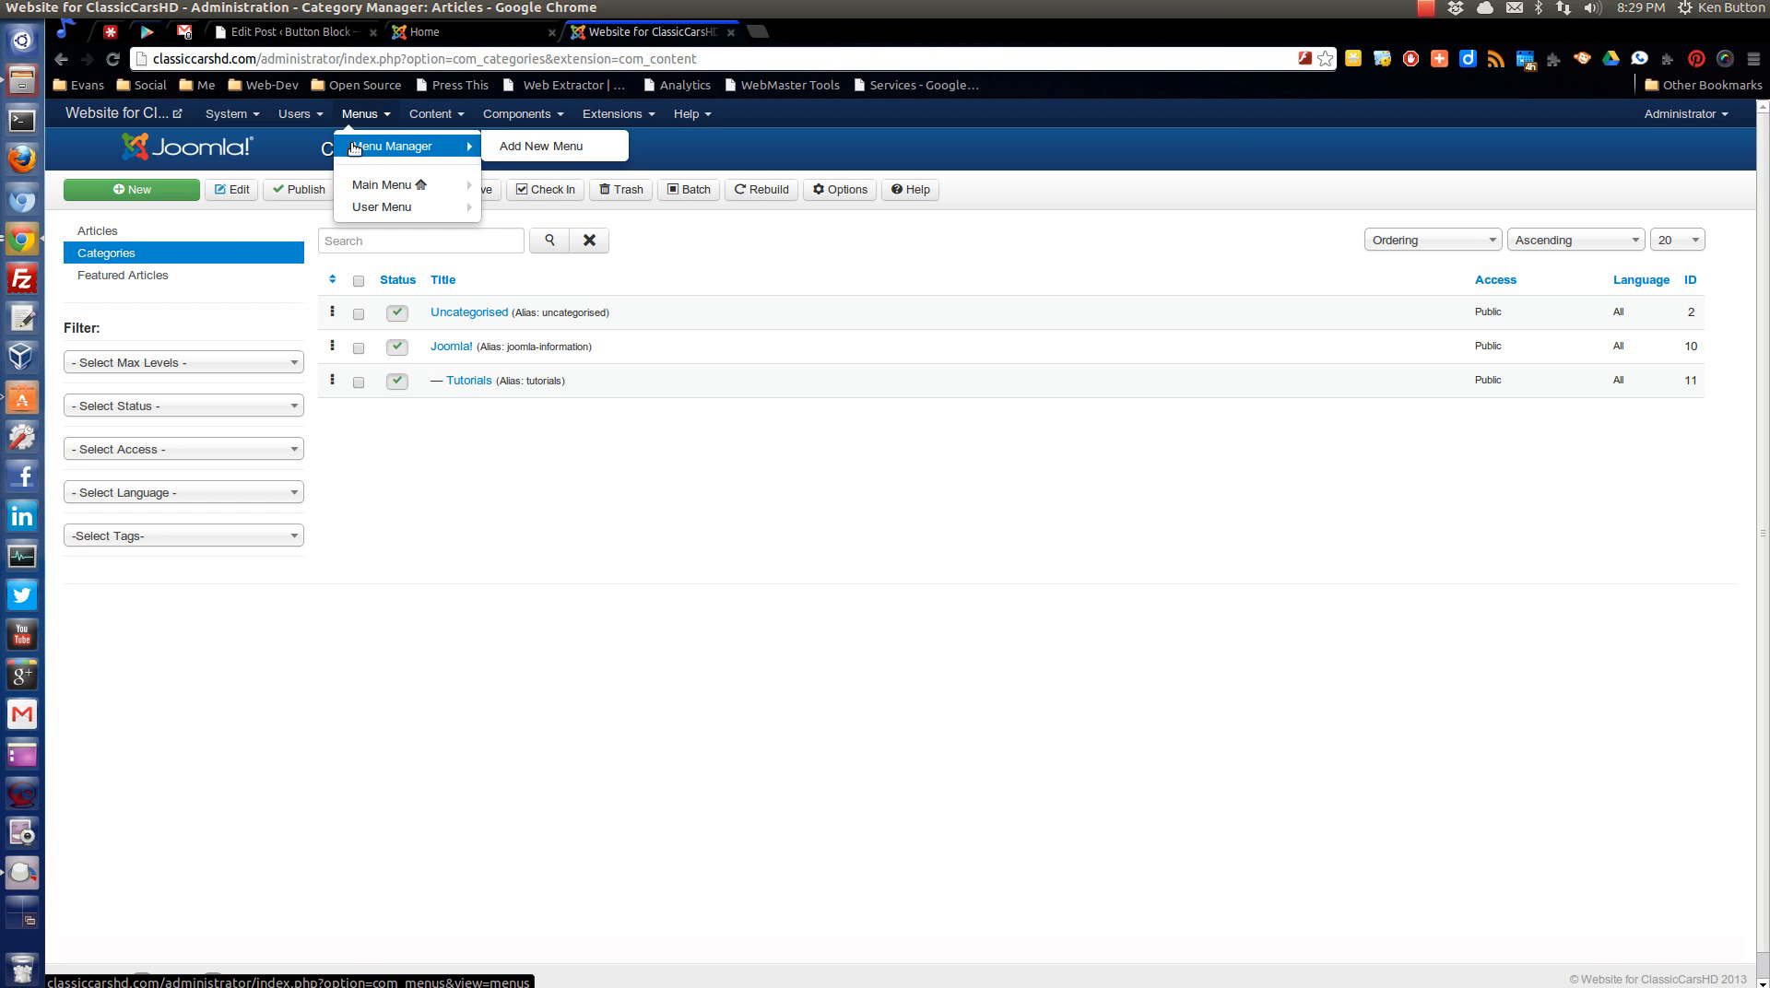
mouse_move(387, 186)
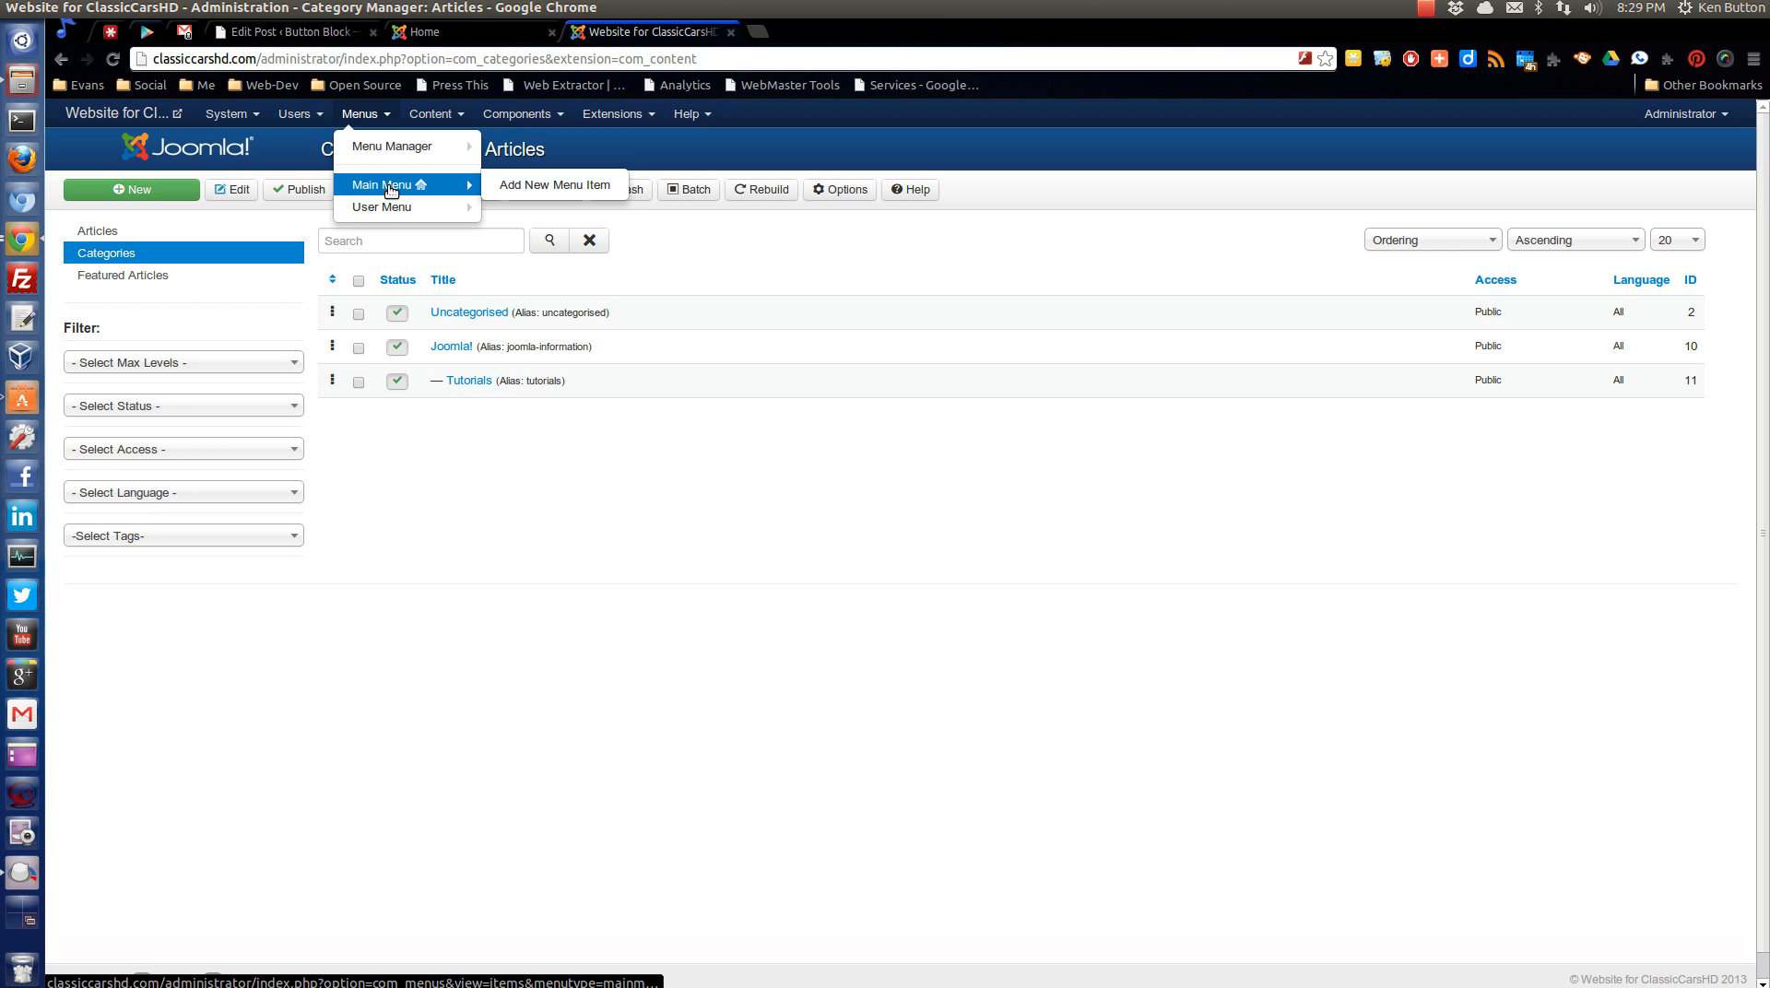
left_click(389, 187)
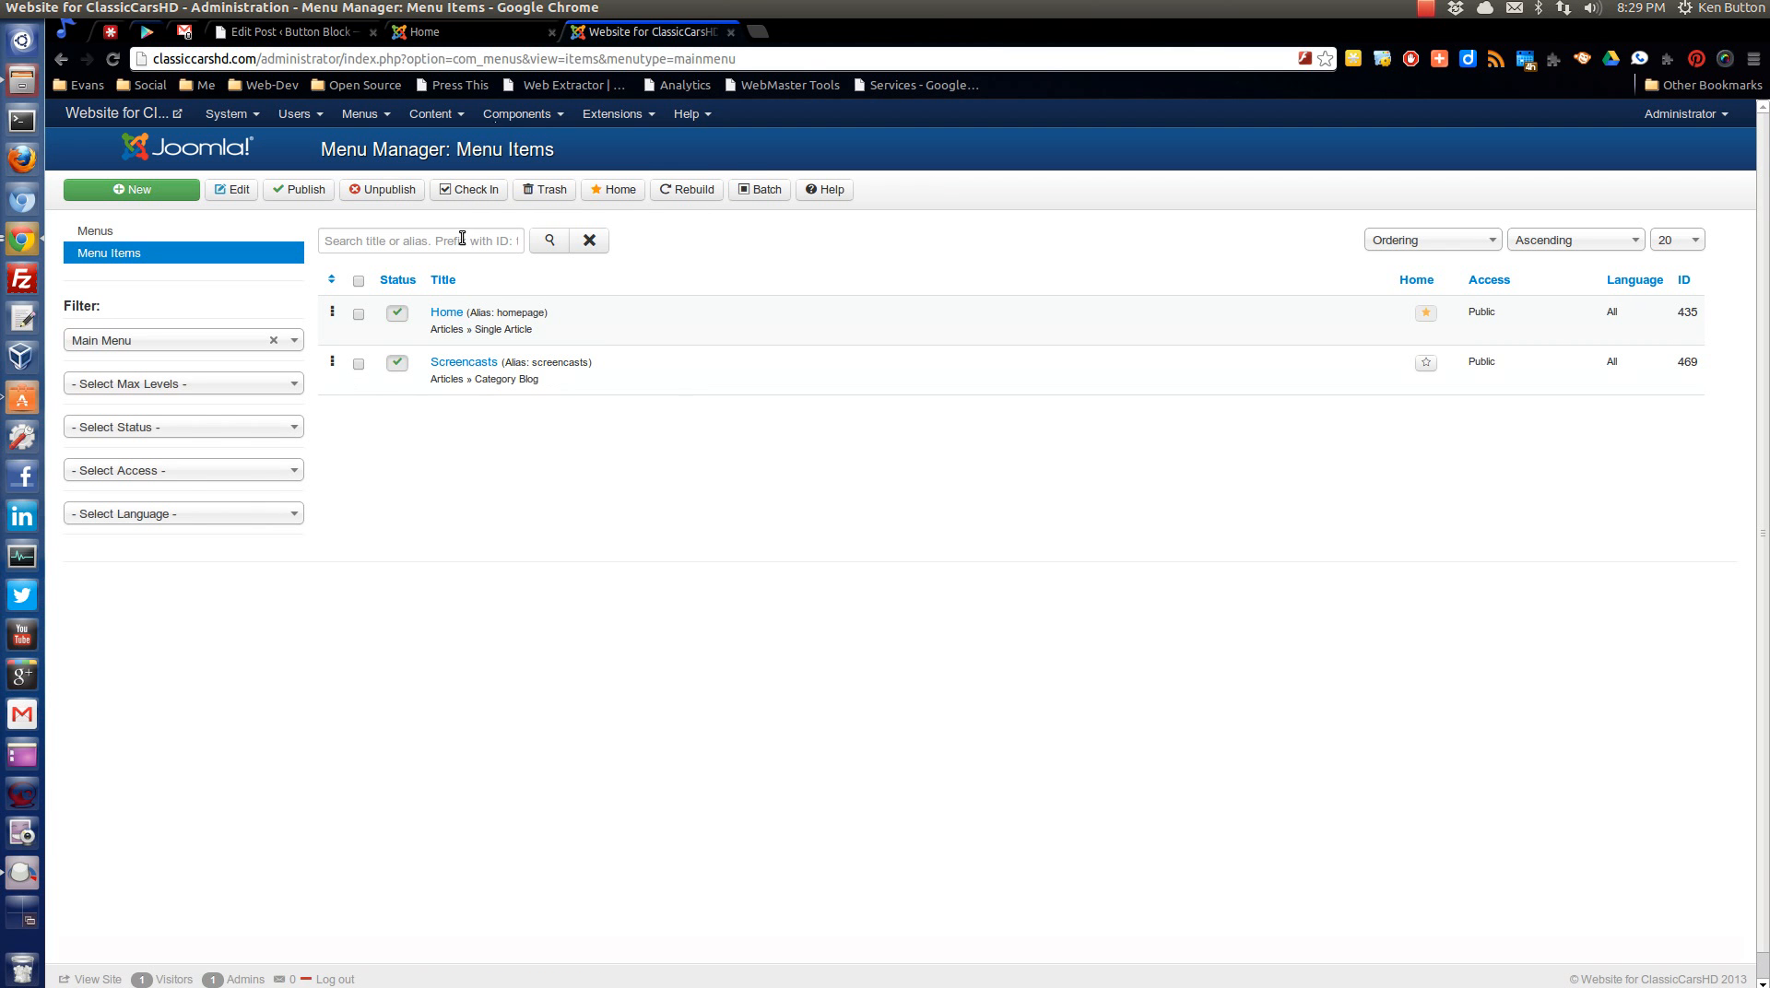
Start a new Main Menu item of type Single Article and assign the Joomla Intro Screencast article to it.
left_click(146, 190)
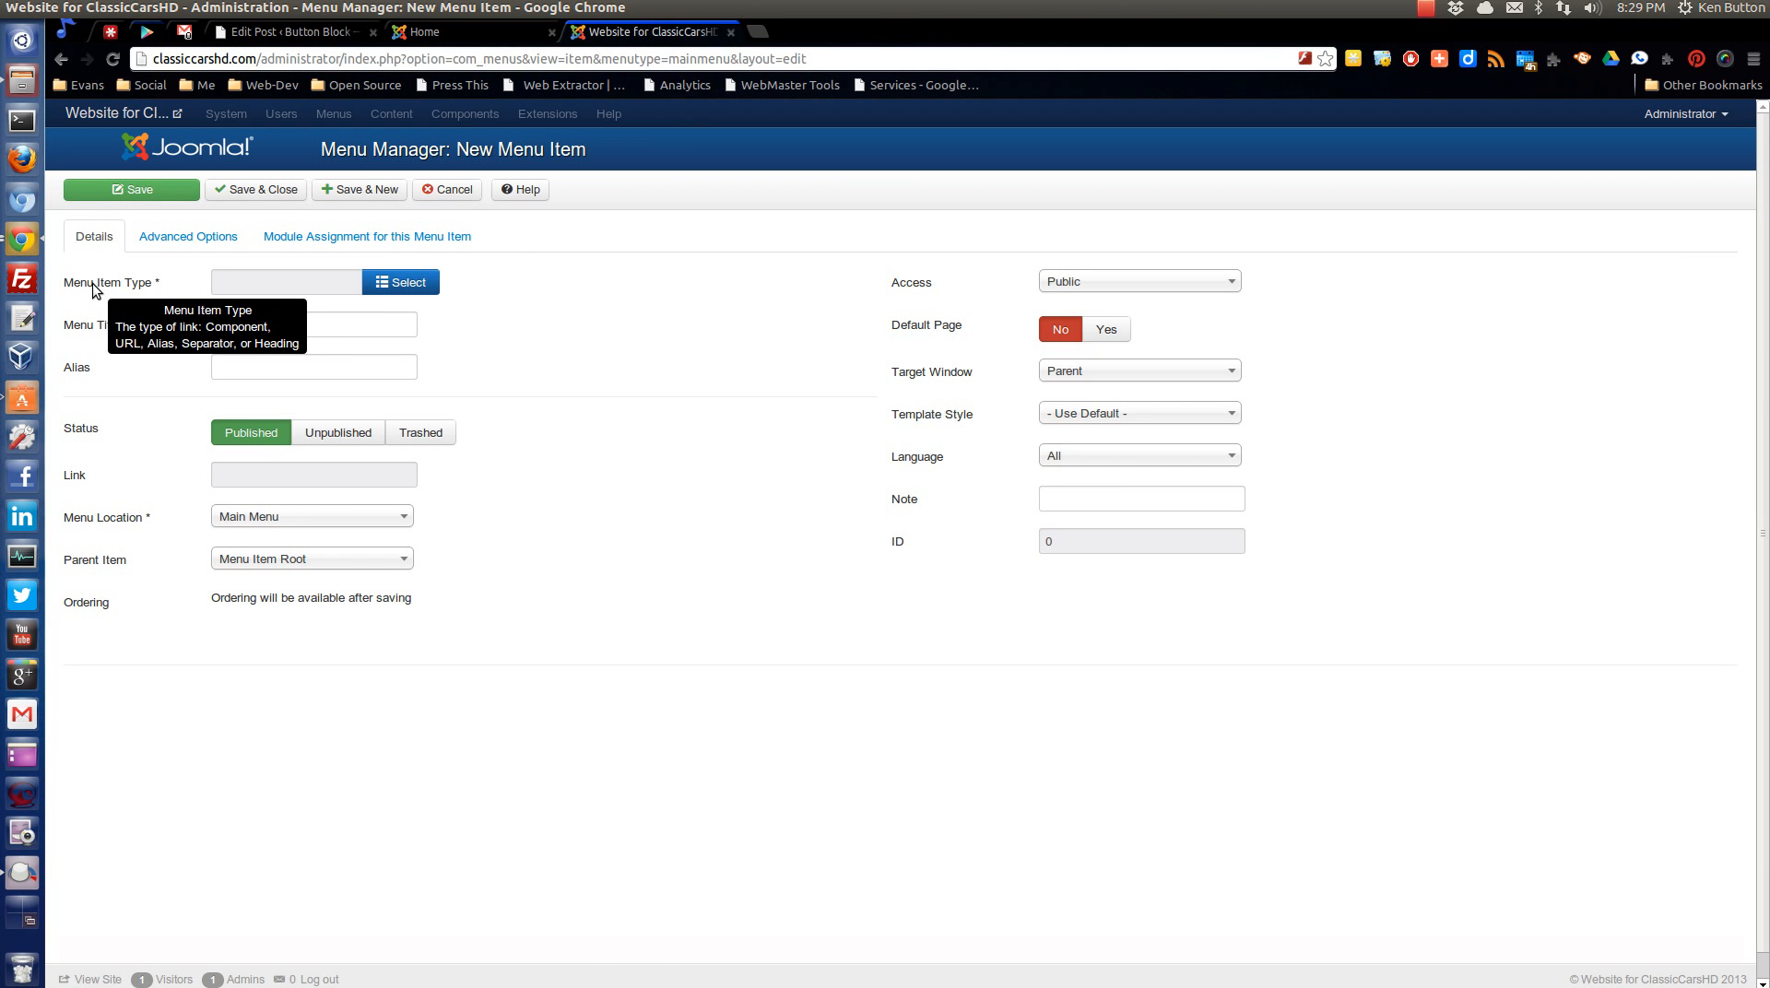
left_click(404, 282)
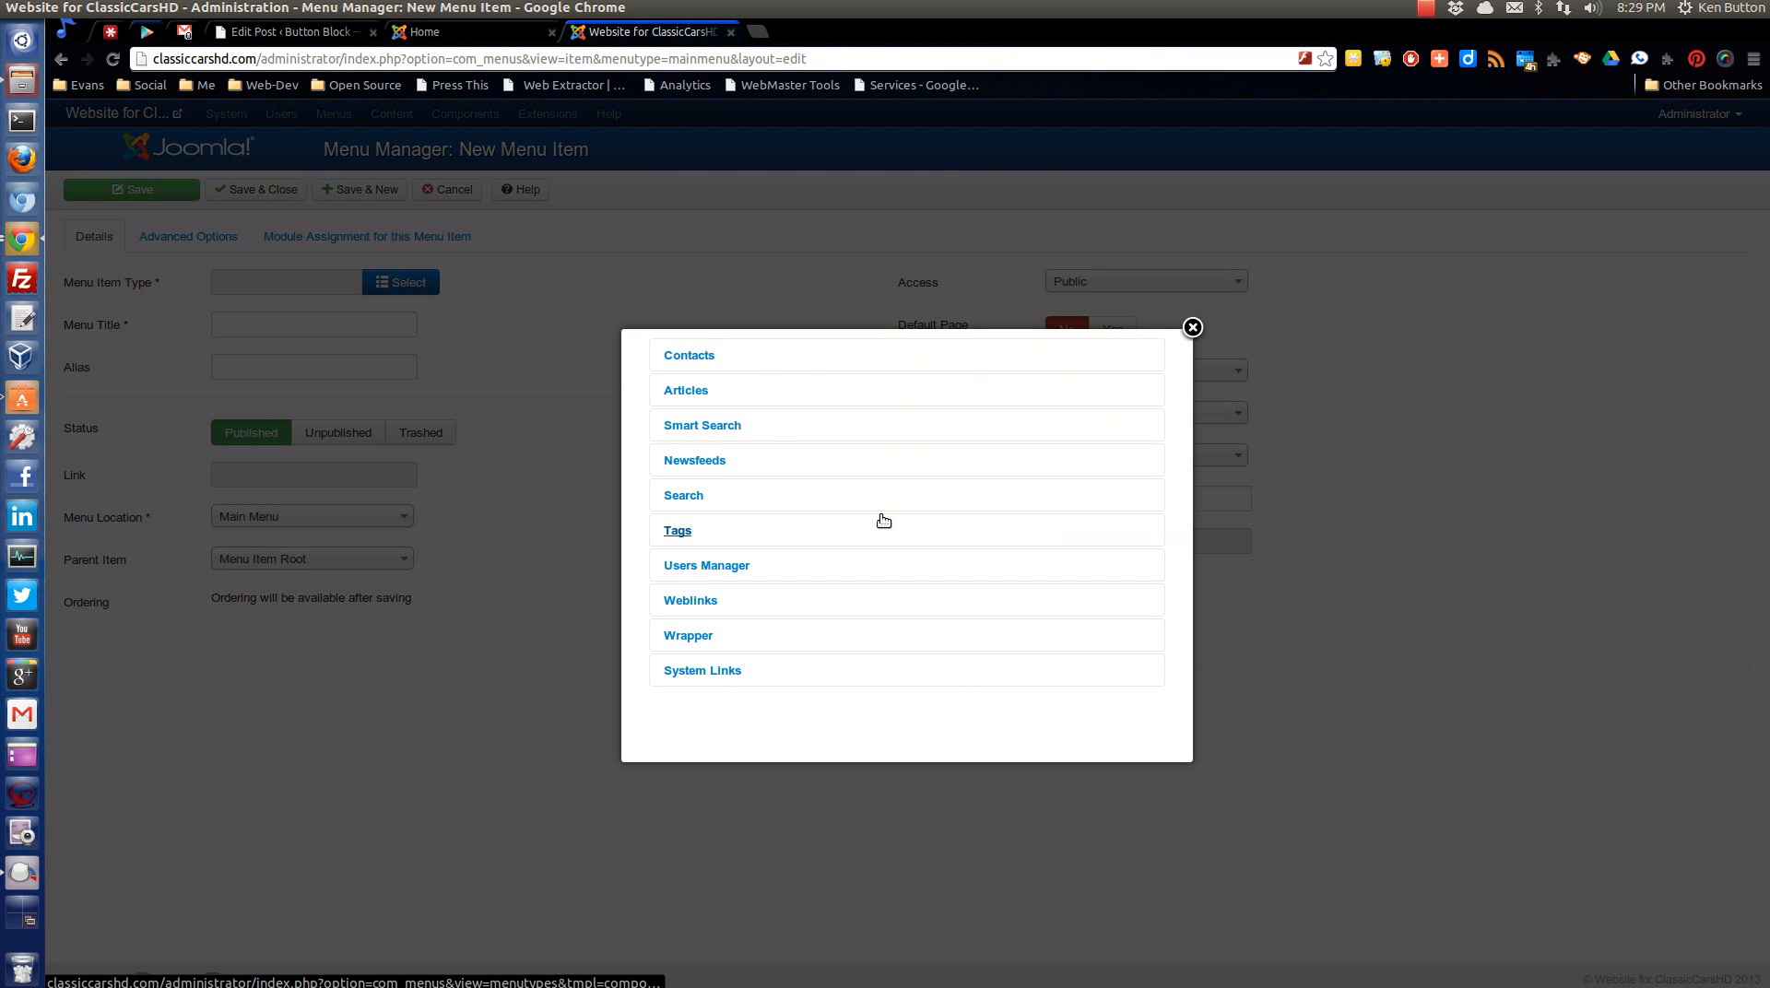
left_click(808, 395)
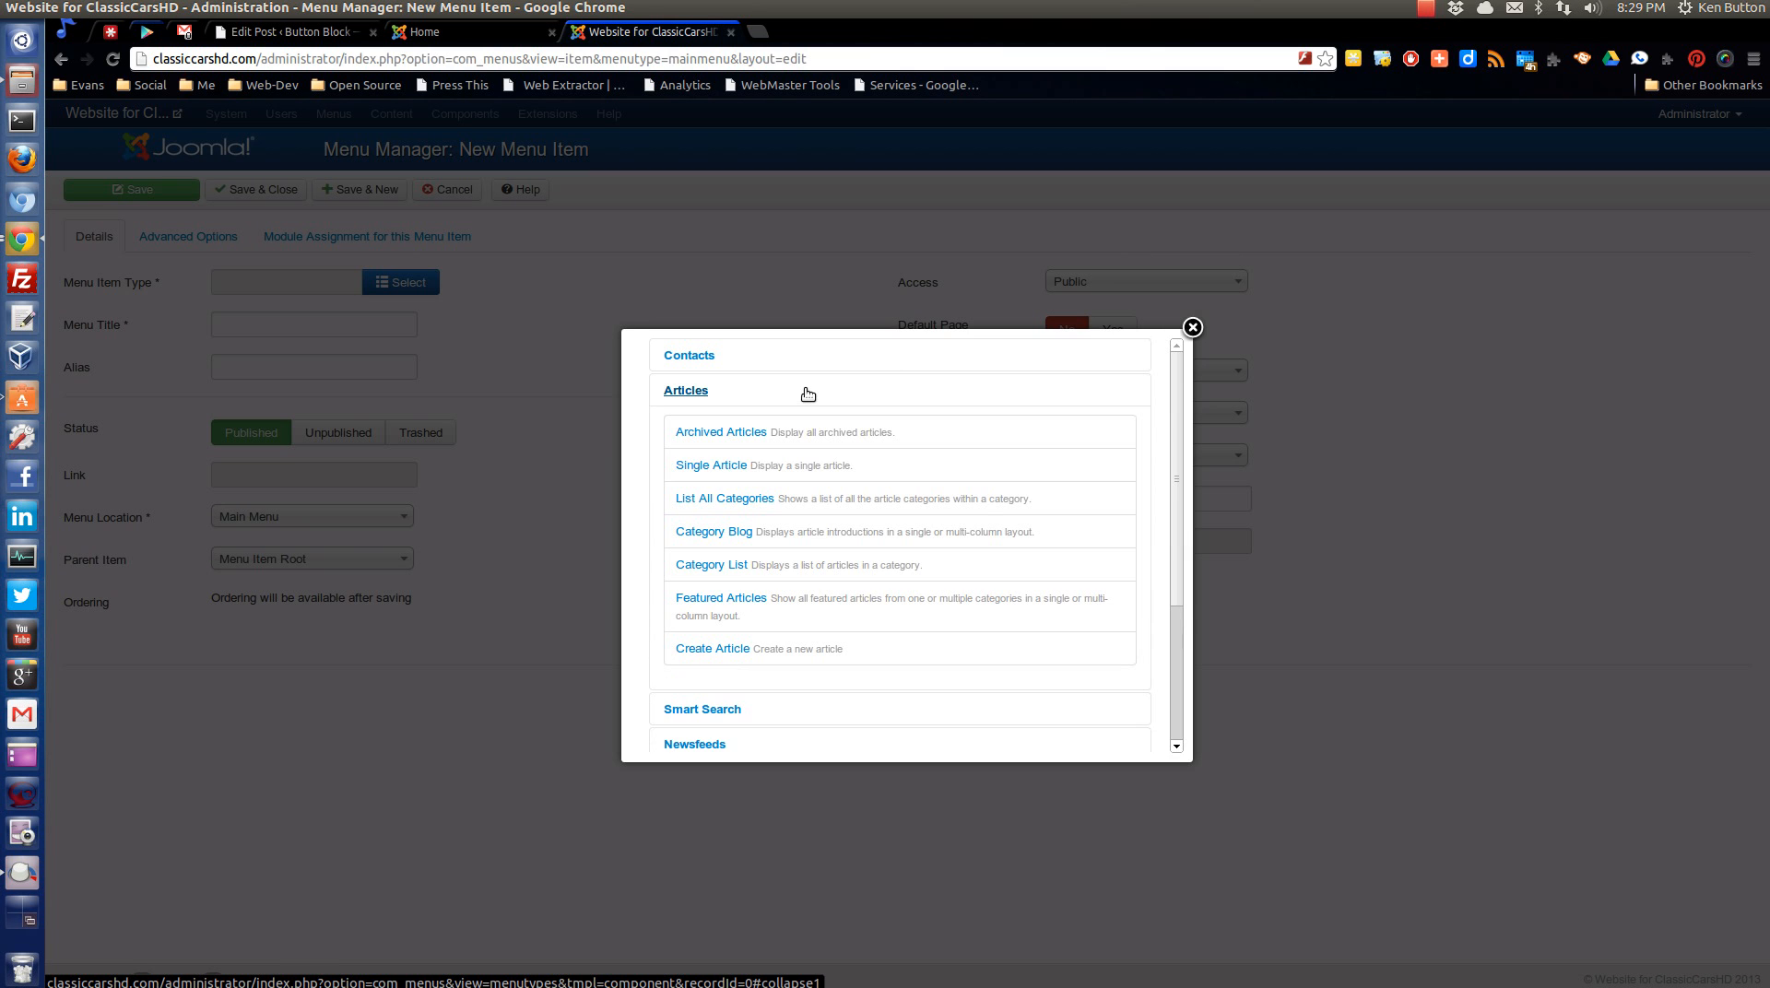
left_click(838, 474)
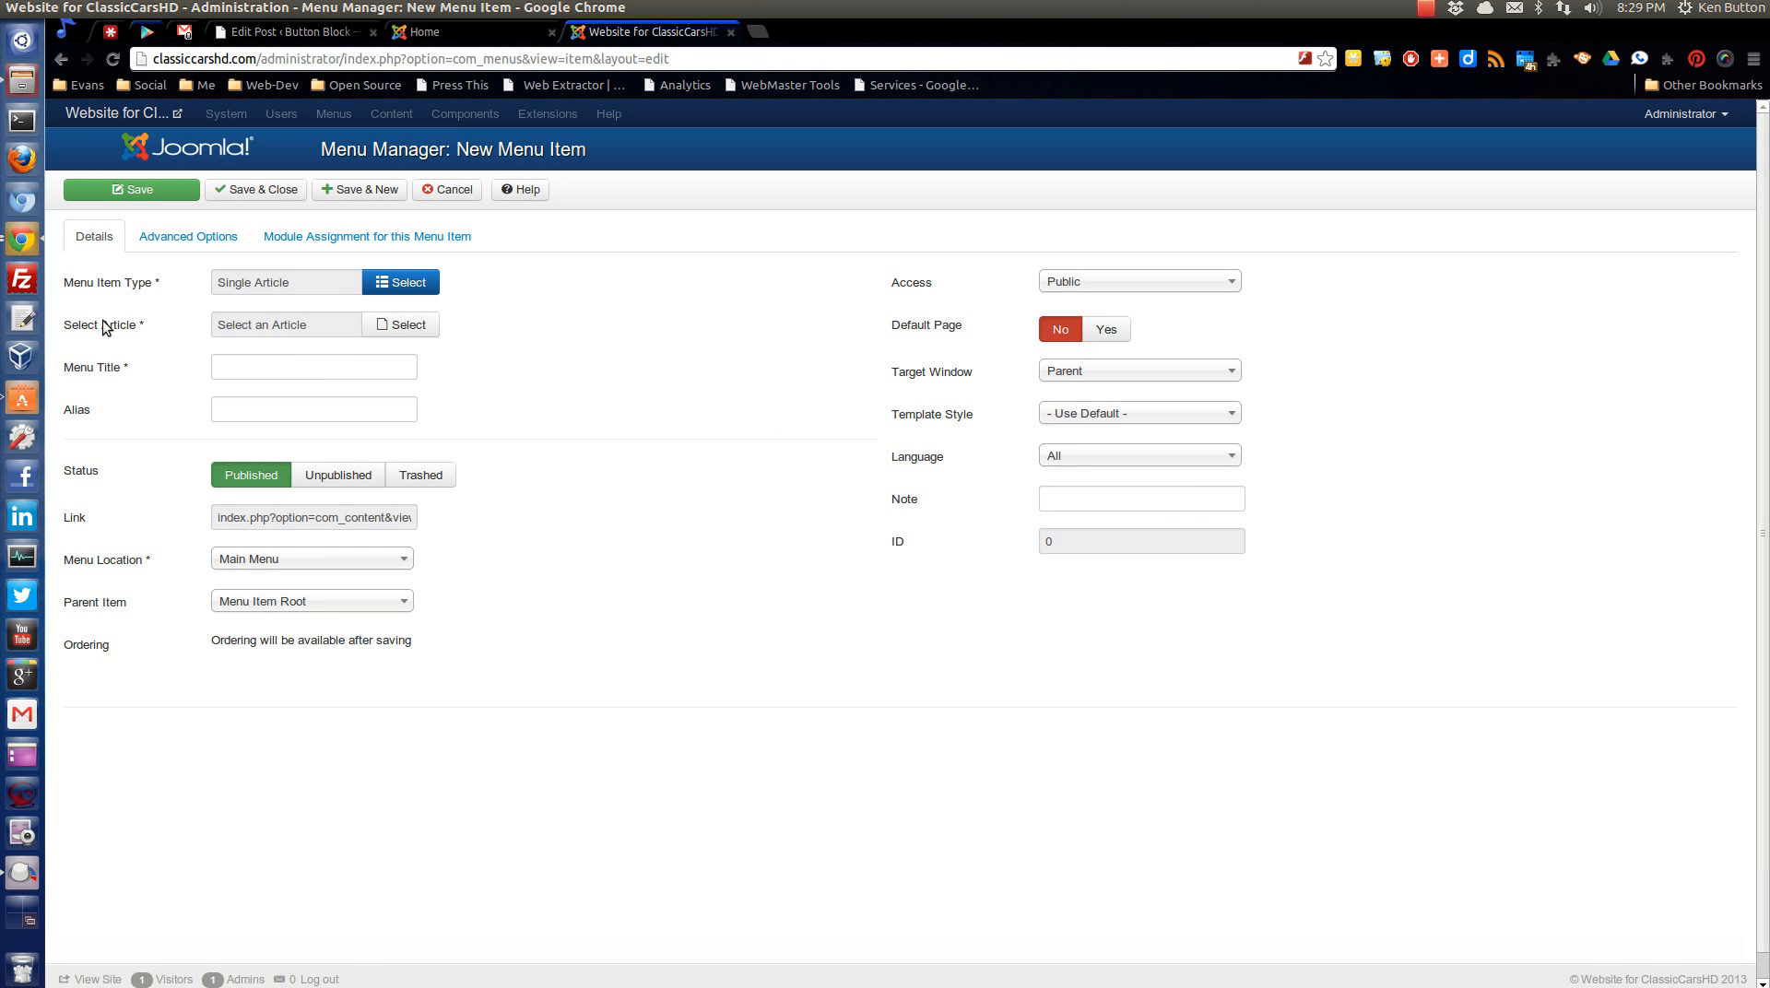
left_click(411, 324)
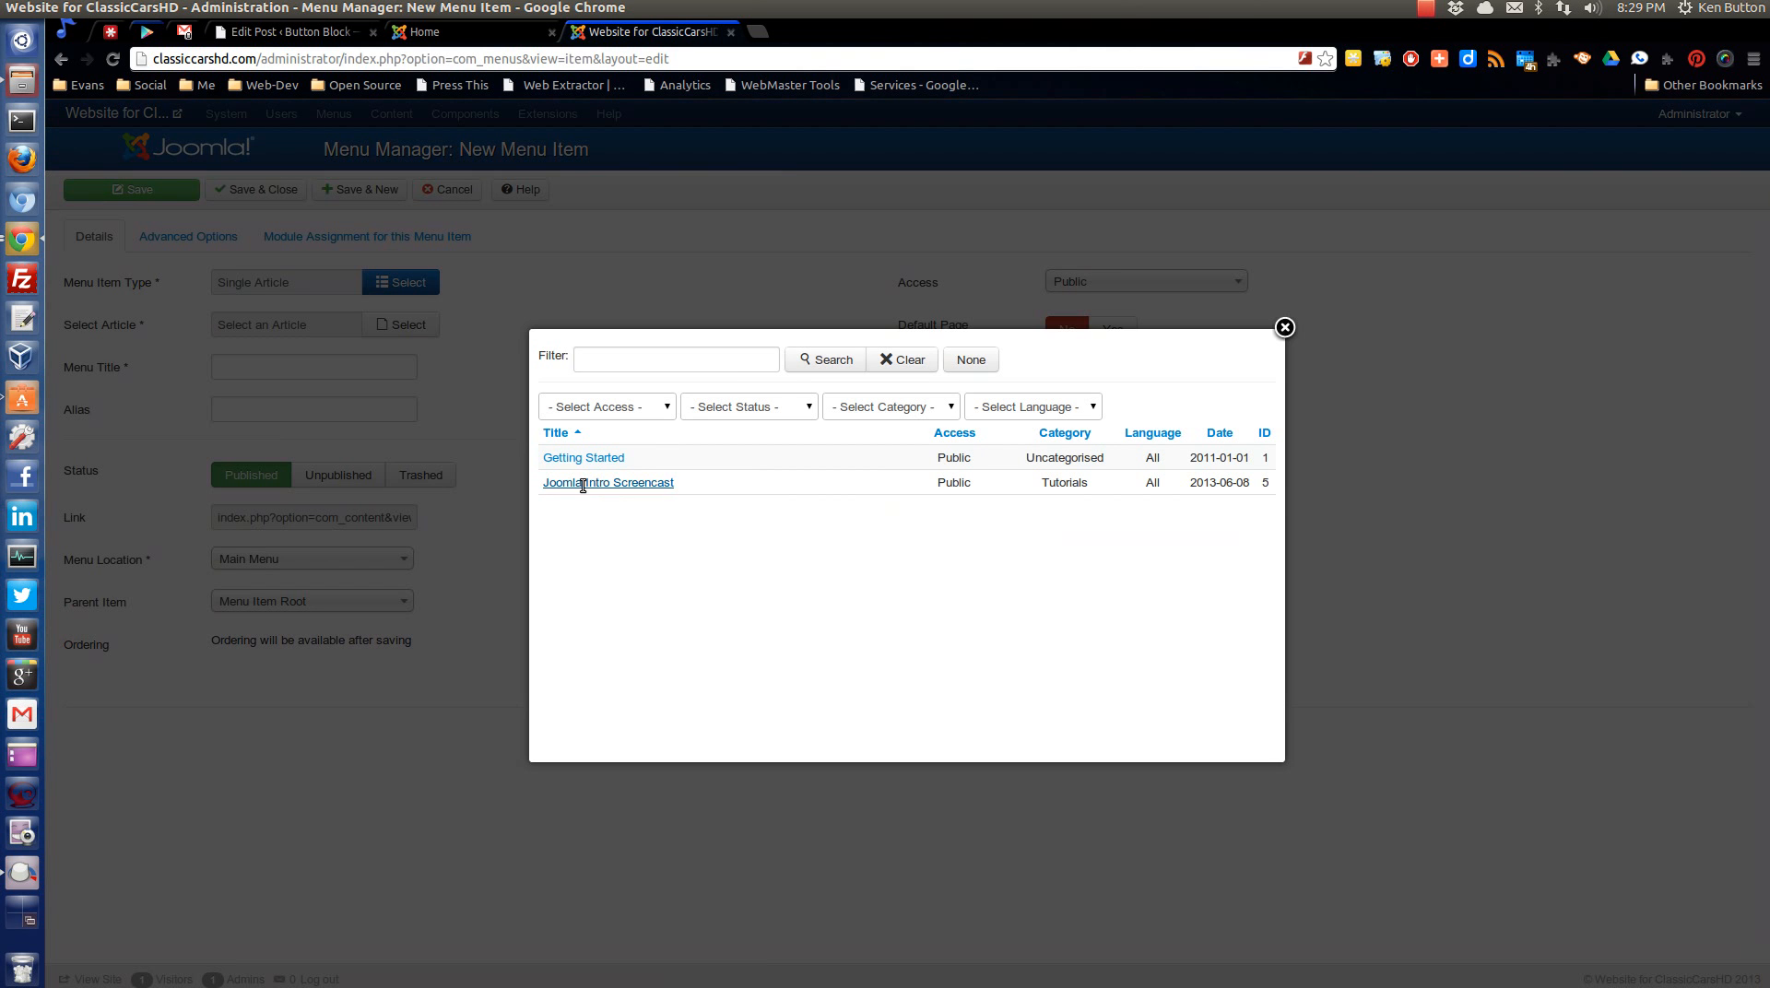
left_click(582, 483)
Title the menu item "Joomla Screencast", check the parent item choices, and save and close it.
left_click(302, 374)
type("Joo")
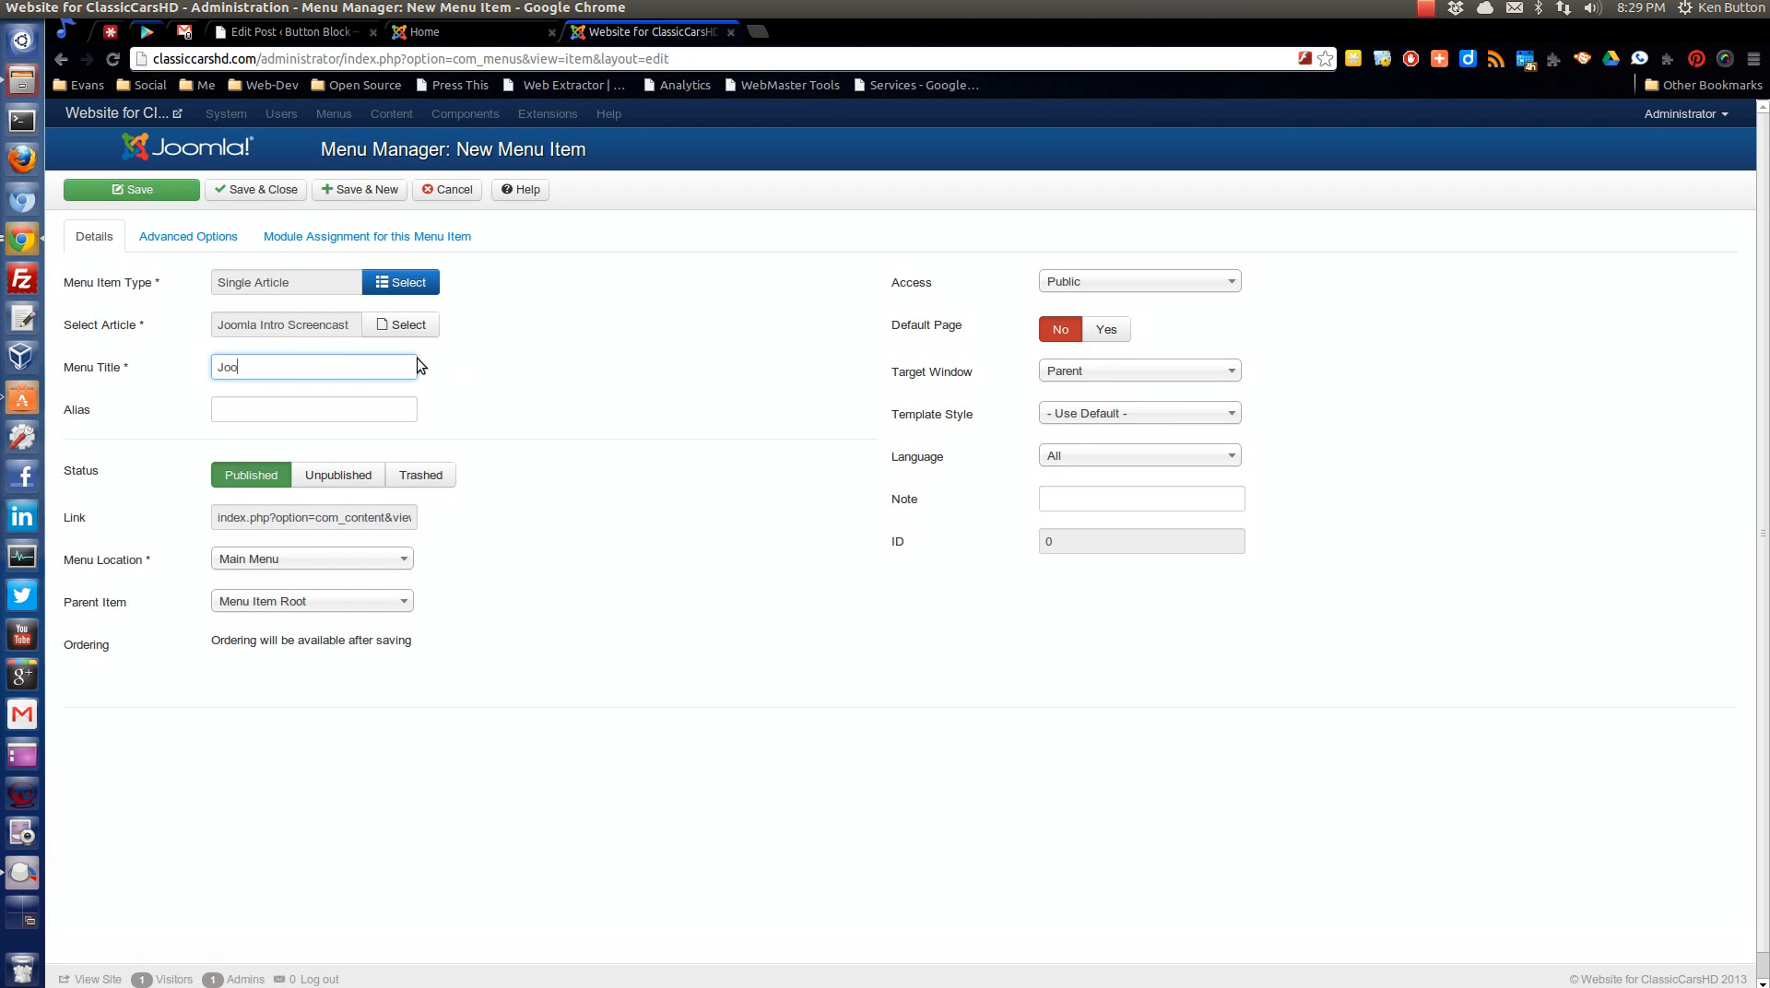
type("mla Screencast")
left_click(294, 603)
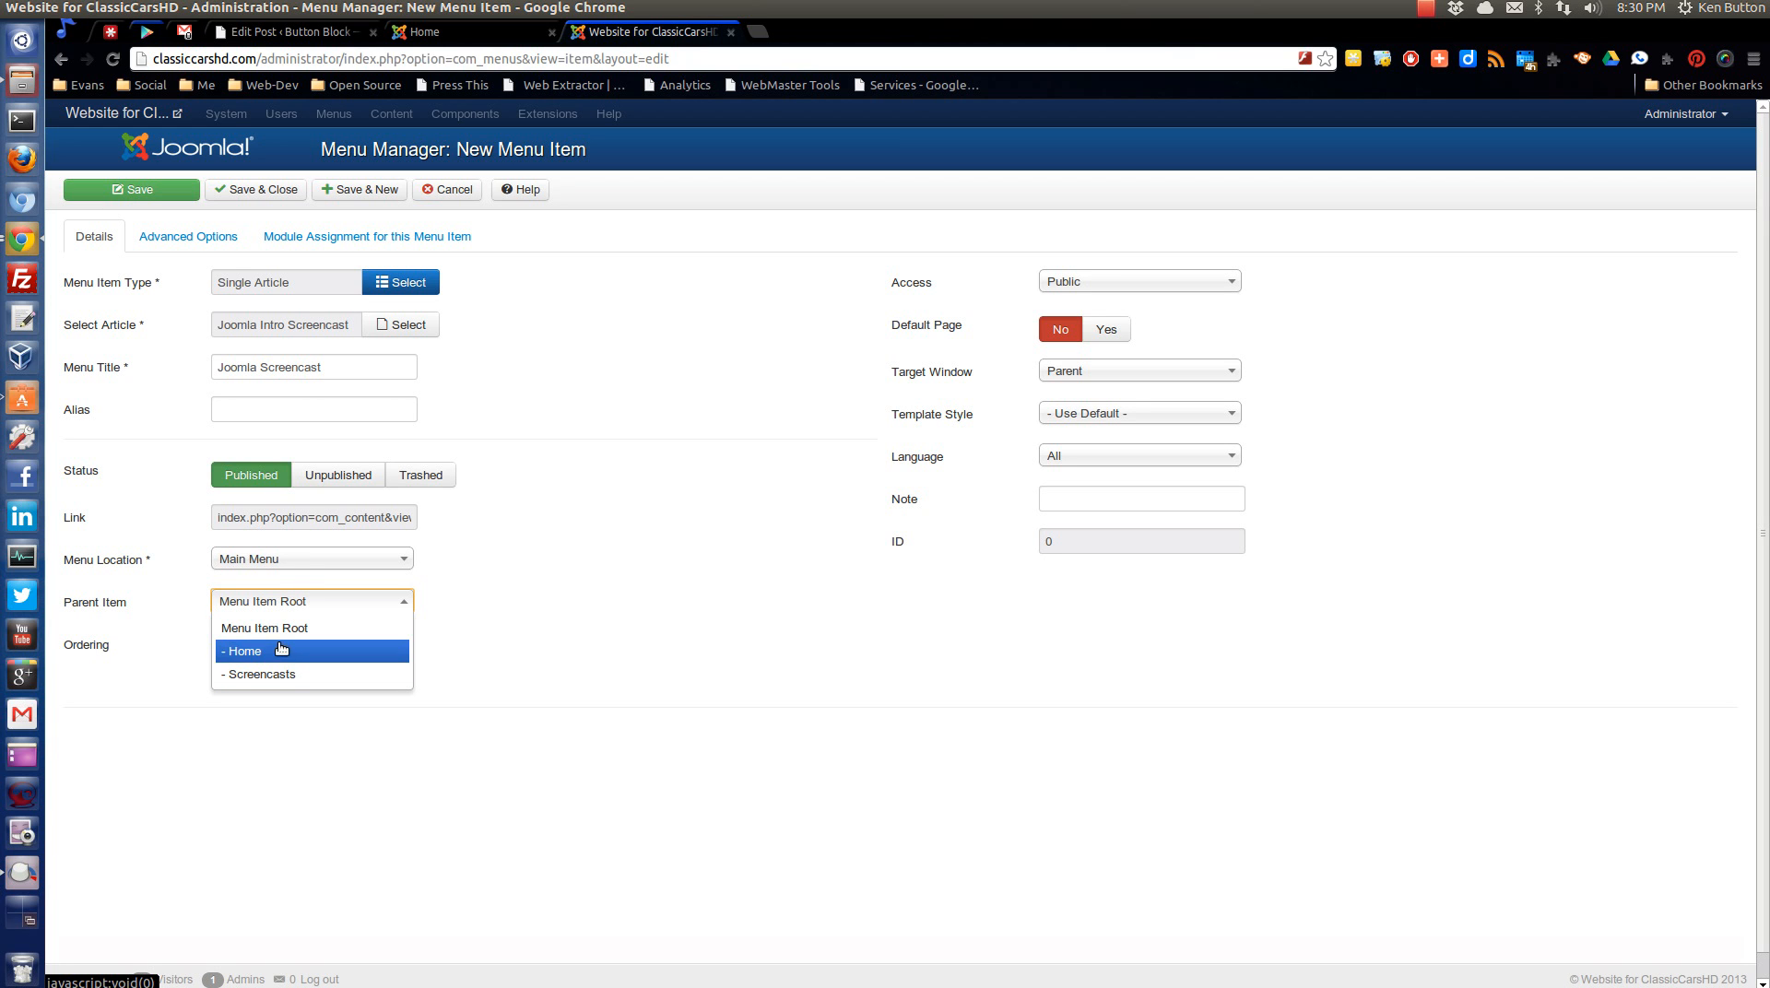
left_click(583, 362)
left_click(247, 189)
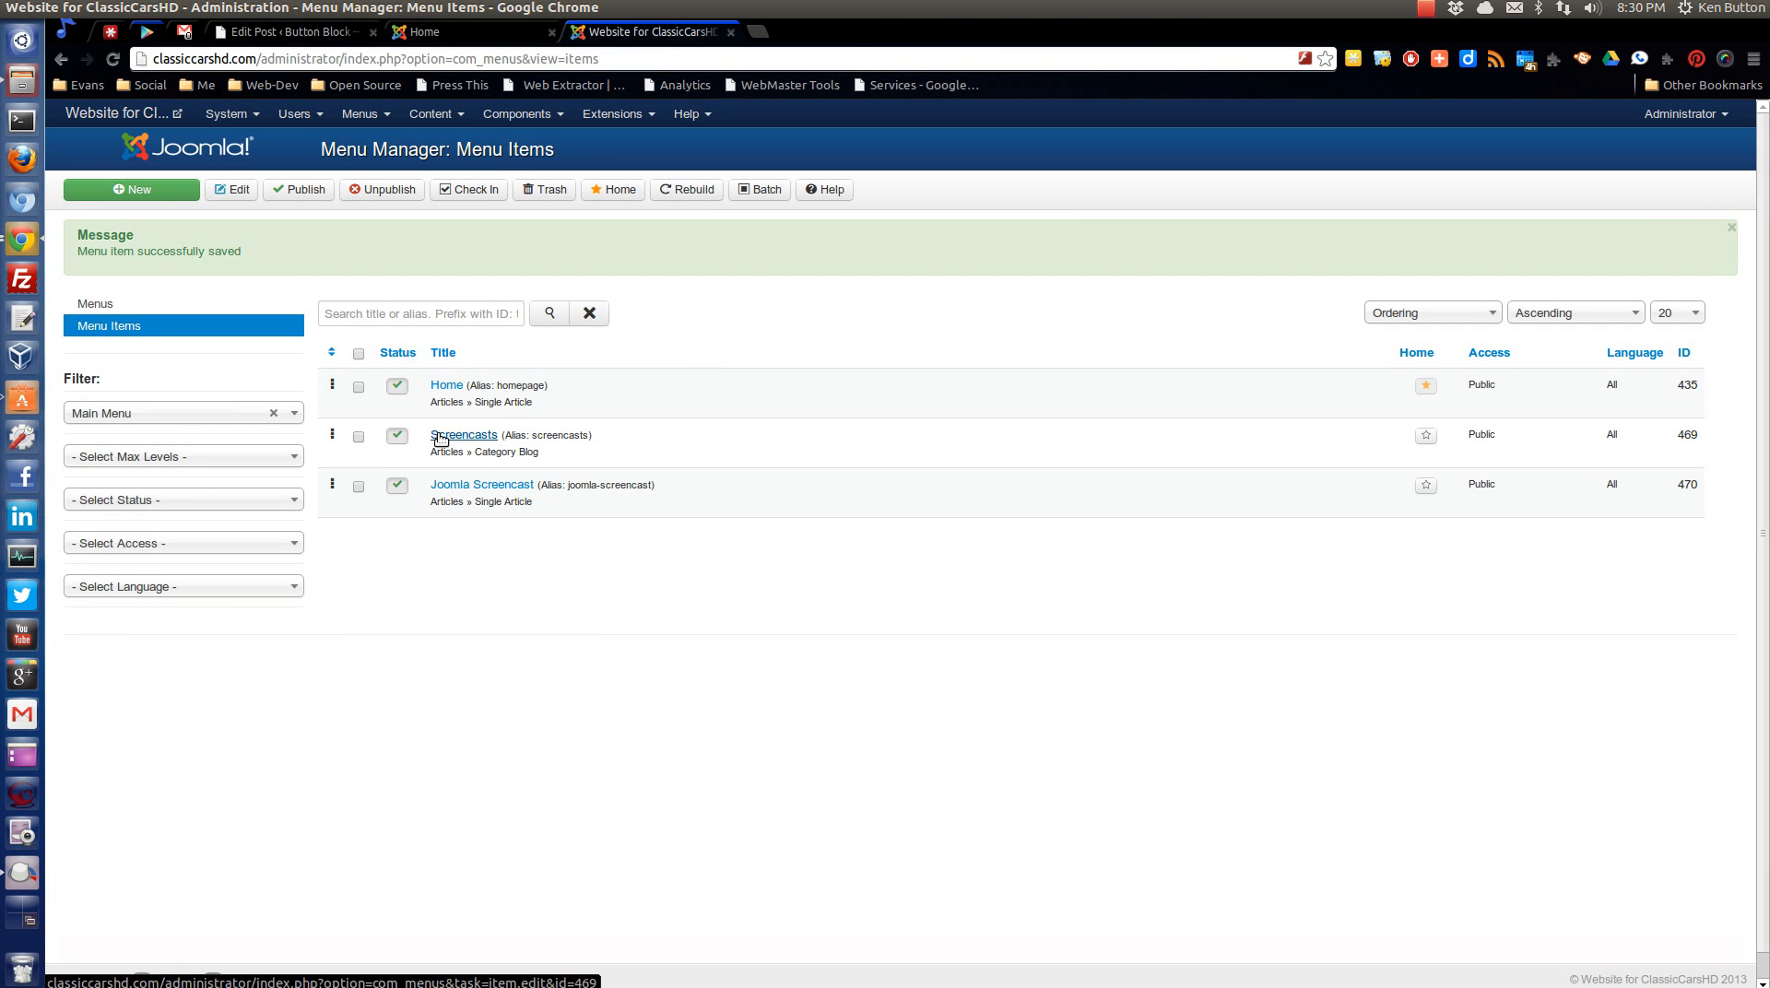
Trash the Screencasts menu item from the Main Menu.
left_click(552, 190)
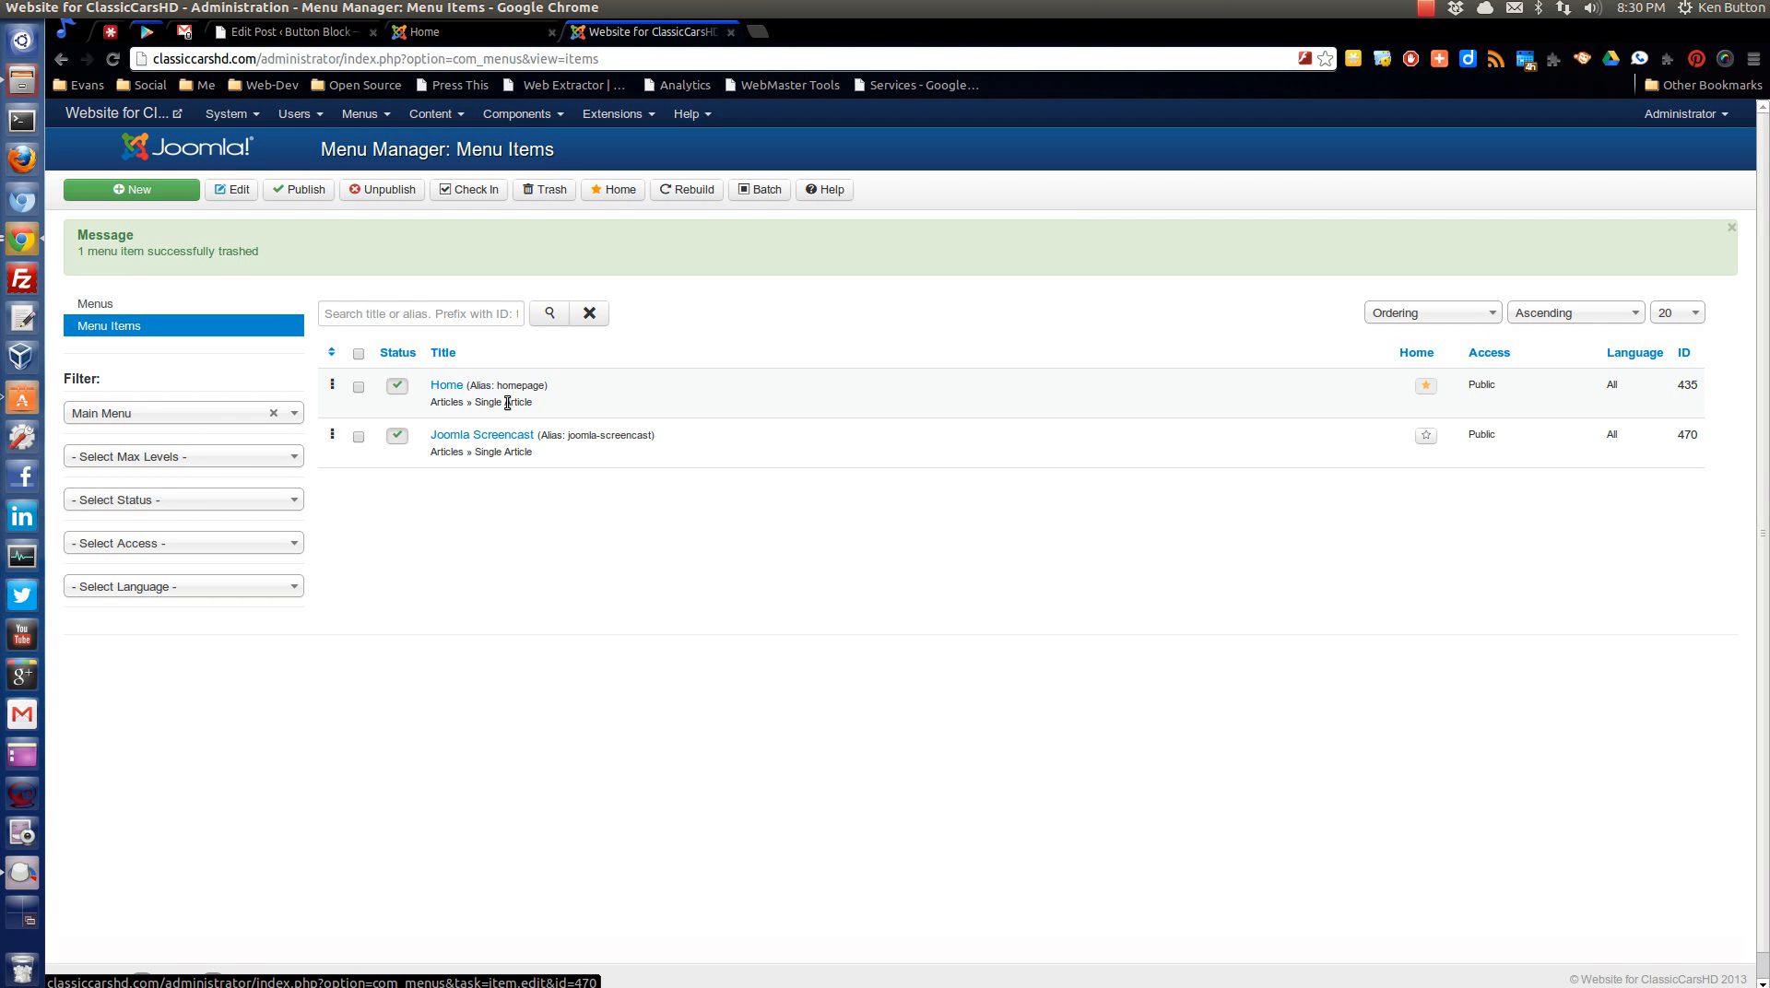
Open the public website and view the article through its Joomla Screencast menu link.
left_click(95, 114)
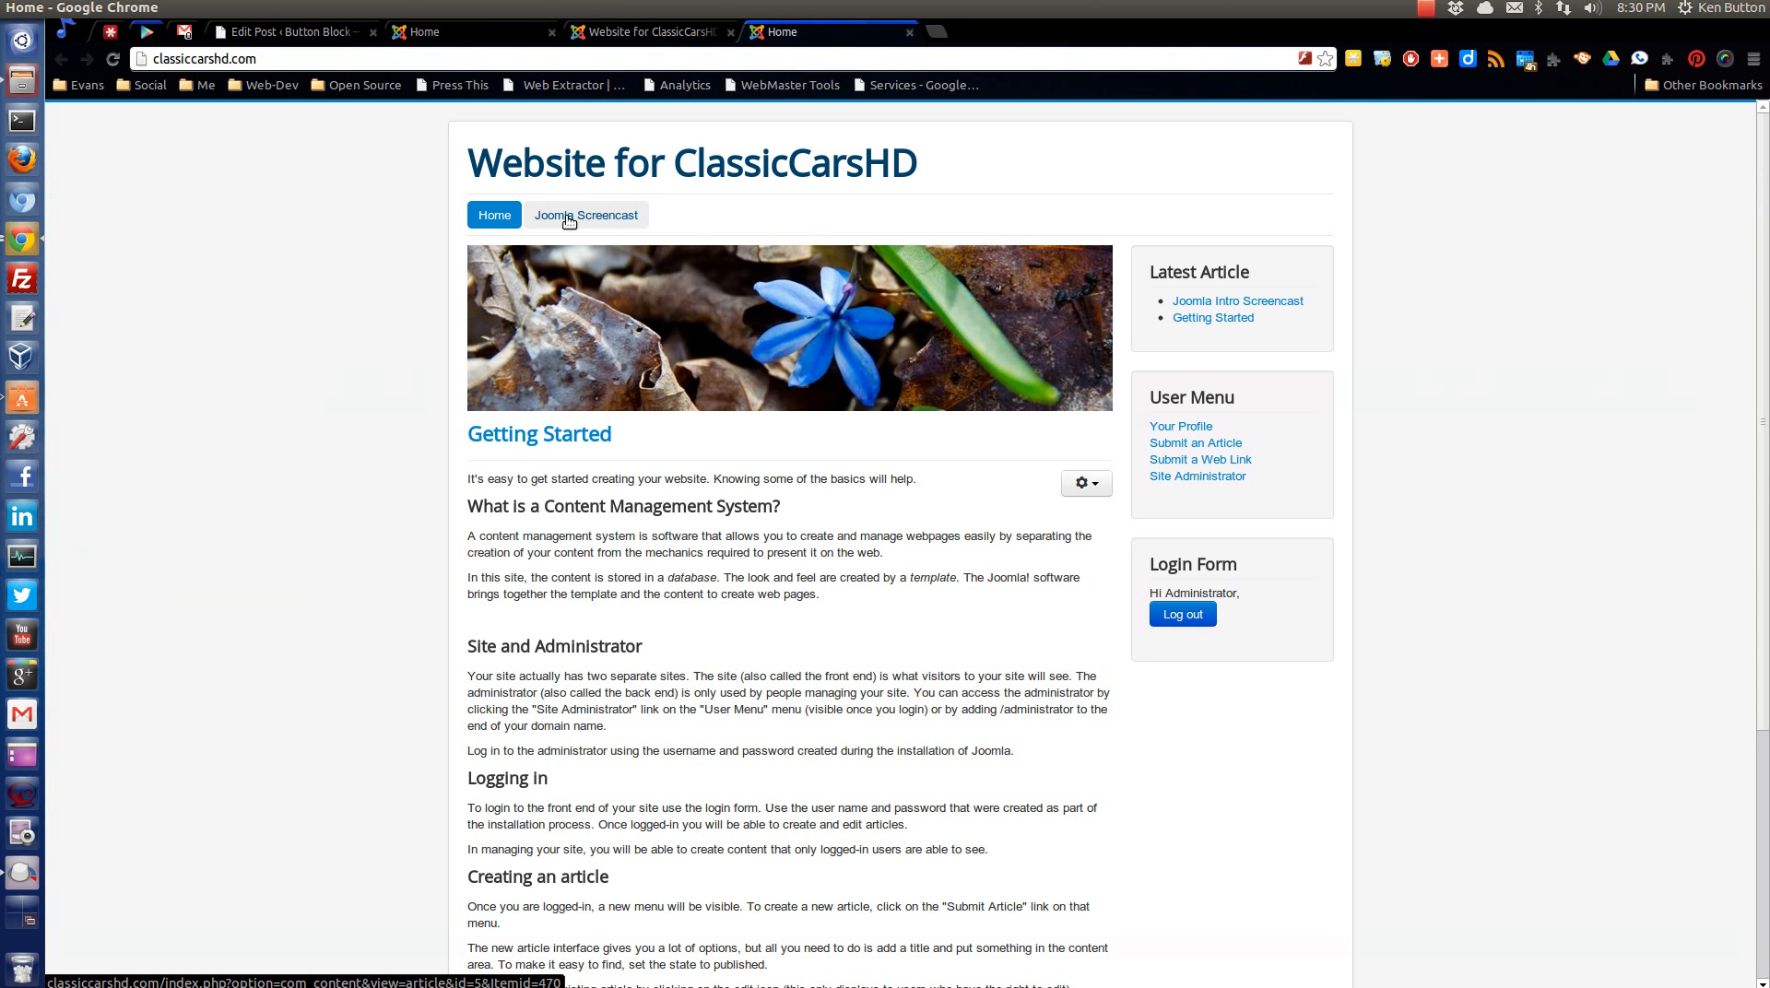
left_click(606, 220)
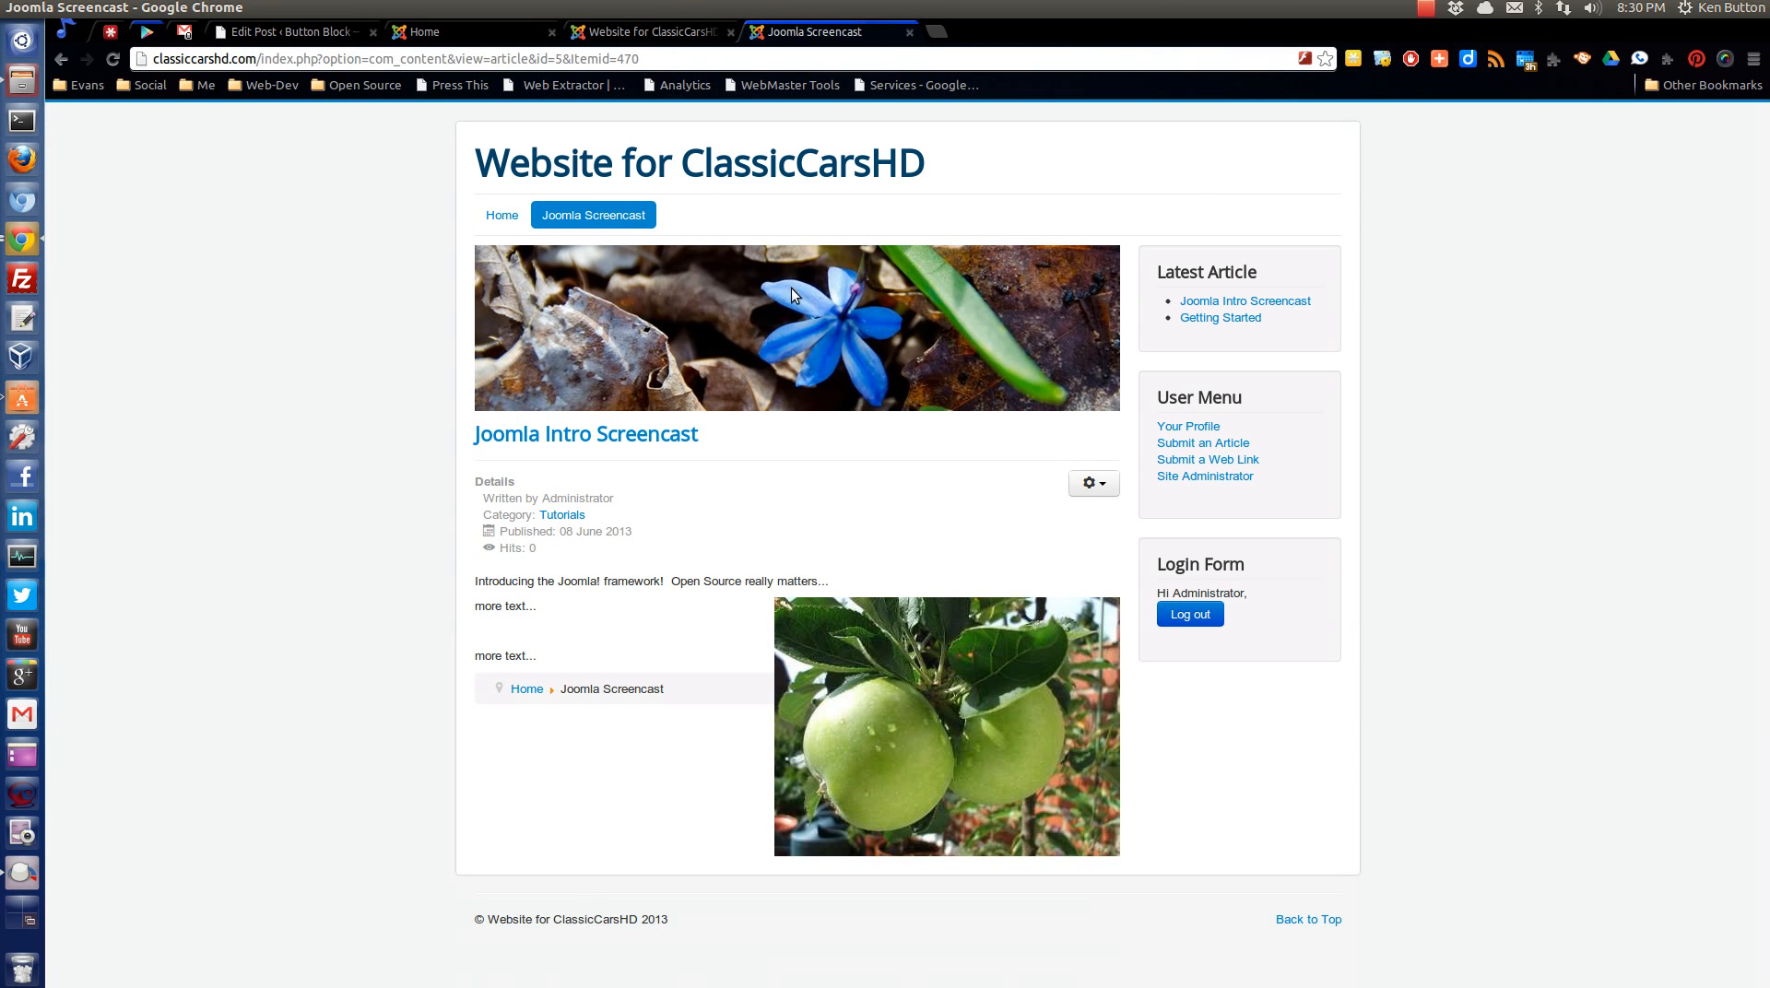